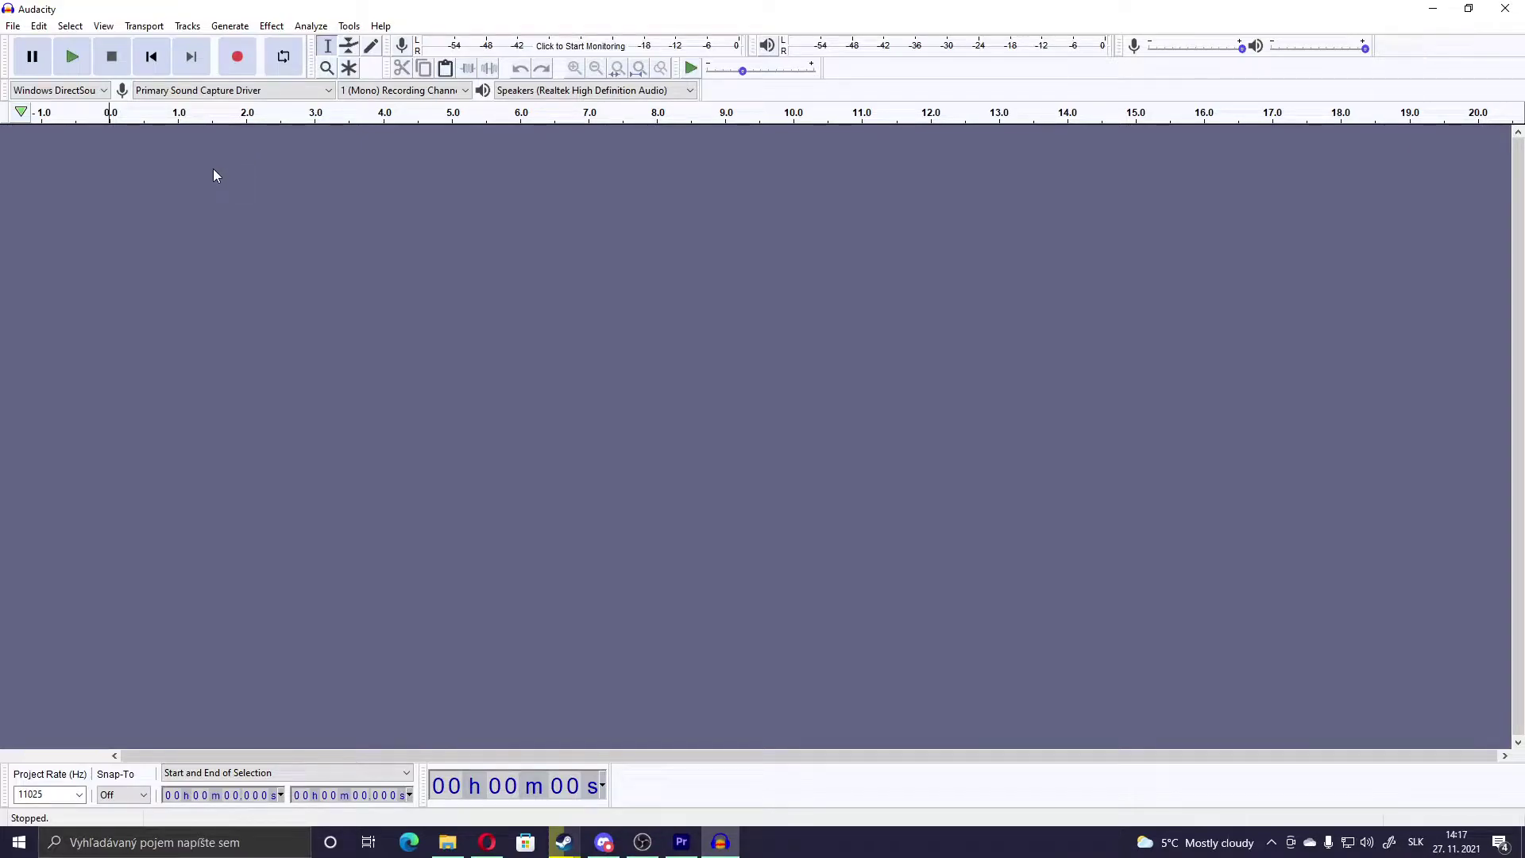
In Edit > Preferences, set Devices recording channels to 1 (Mono)
{"action": "left_click", "coordinate": [43, 27]}
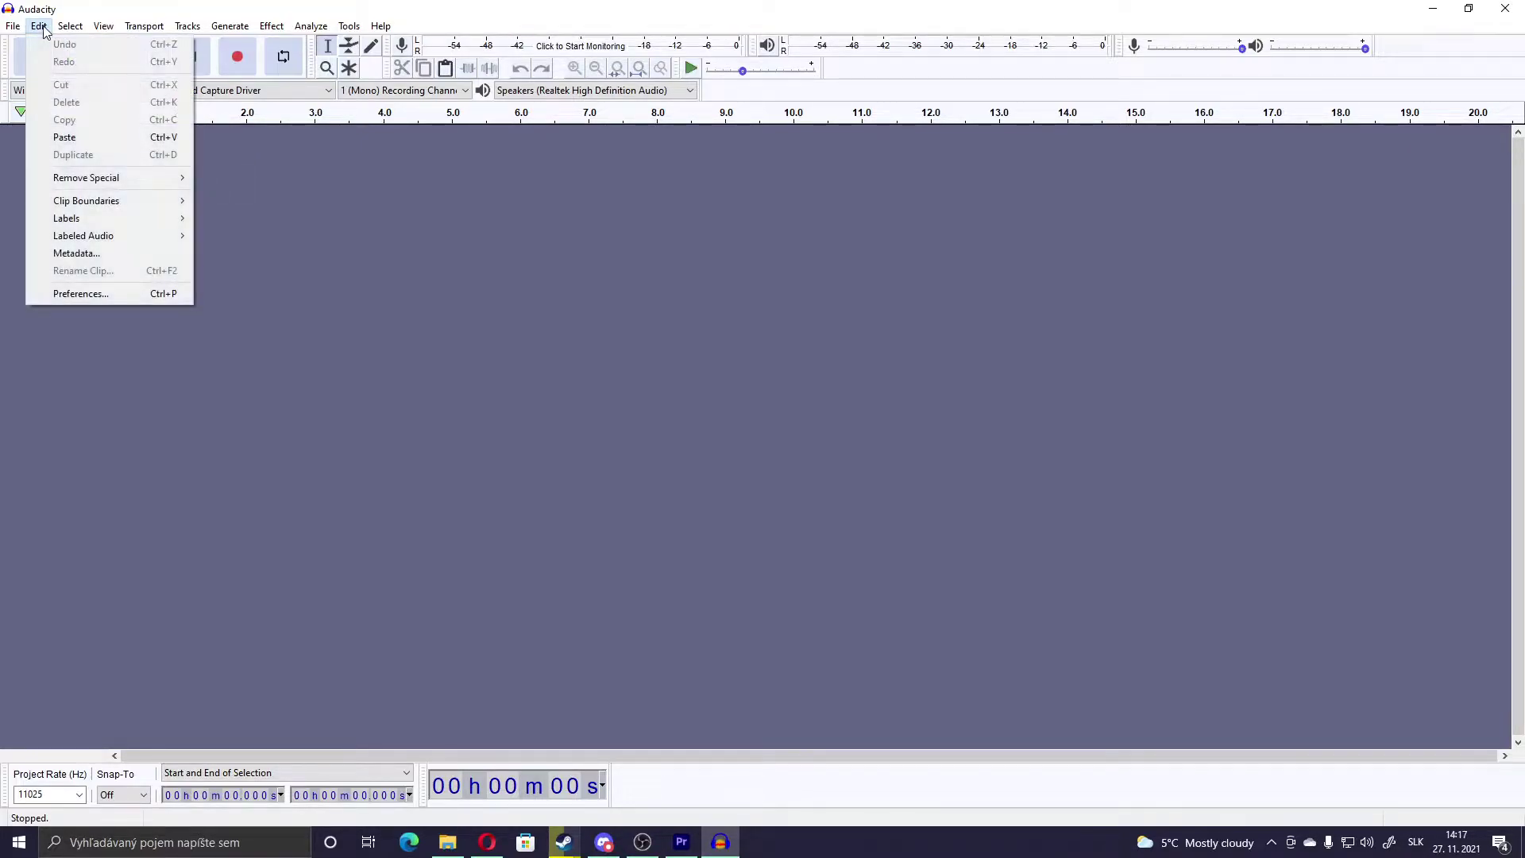
{"action": "left_click", "coordinate": [89, 294]}
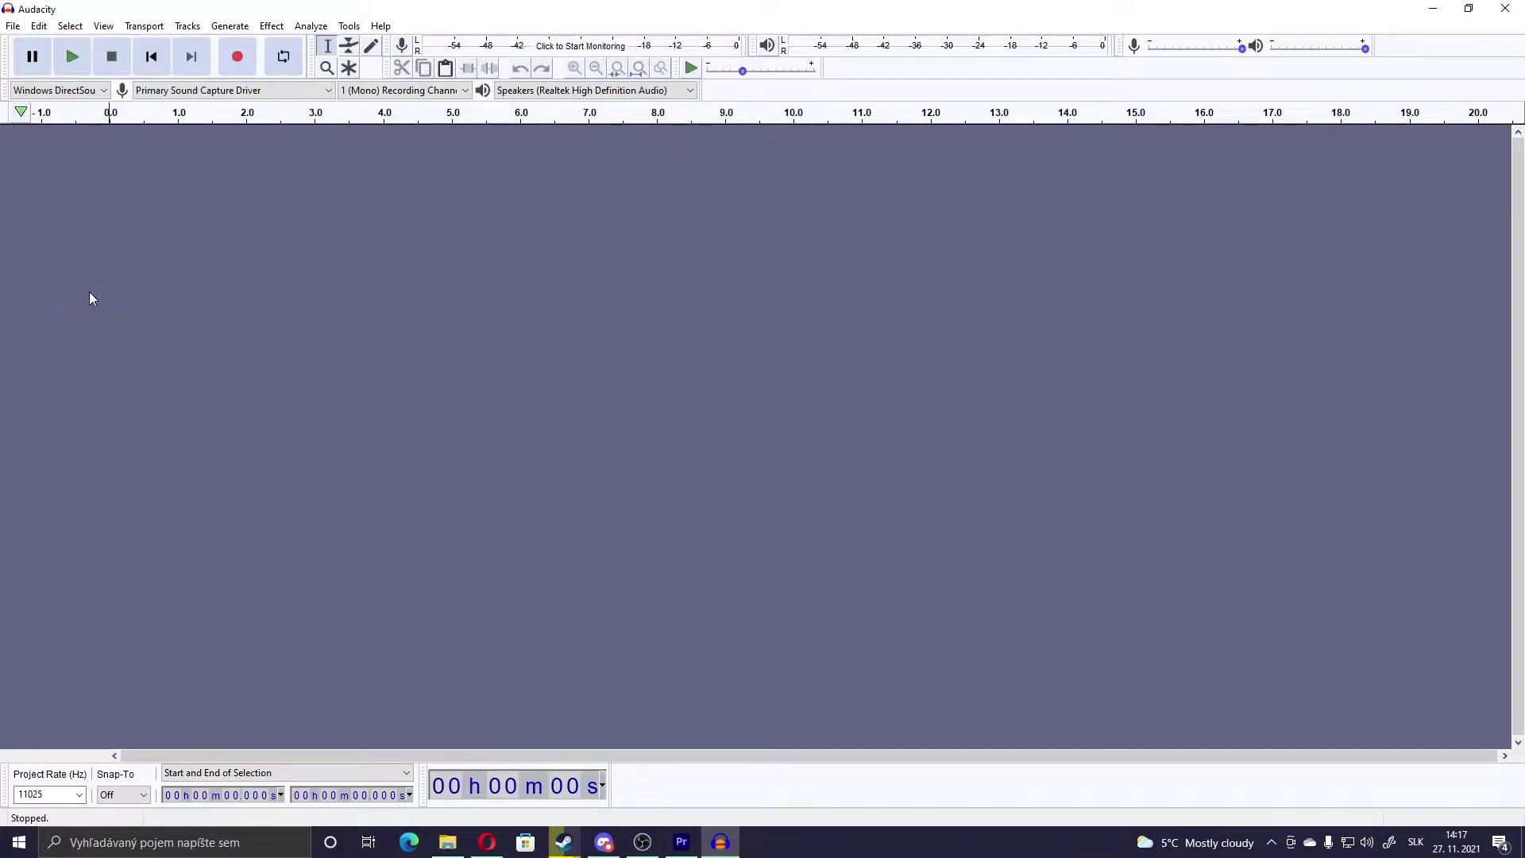
{"action": "left_click", "coordinate": [524, 255]}
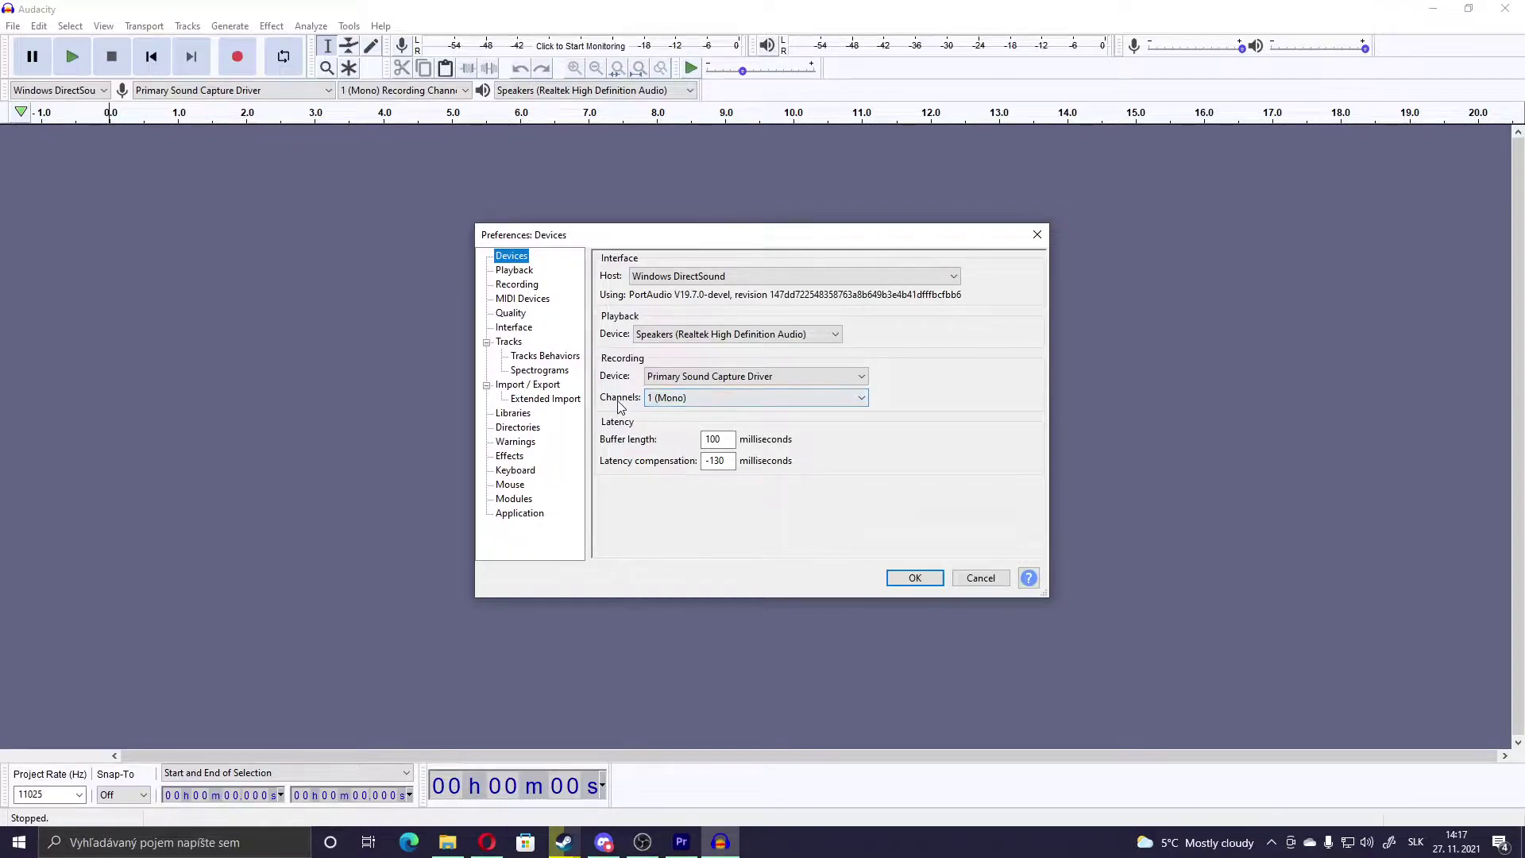
{"action": "left_click", "coordinate": [658, 399]}
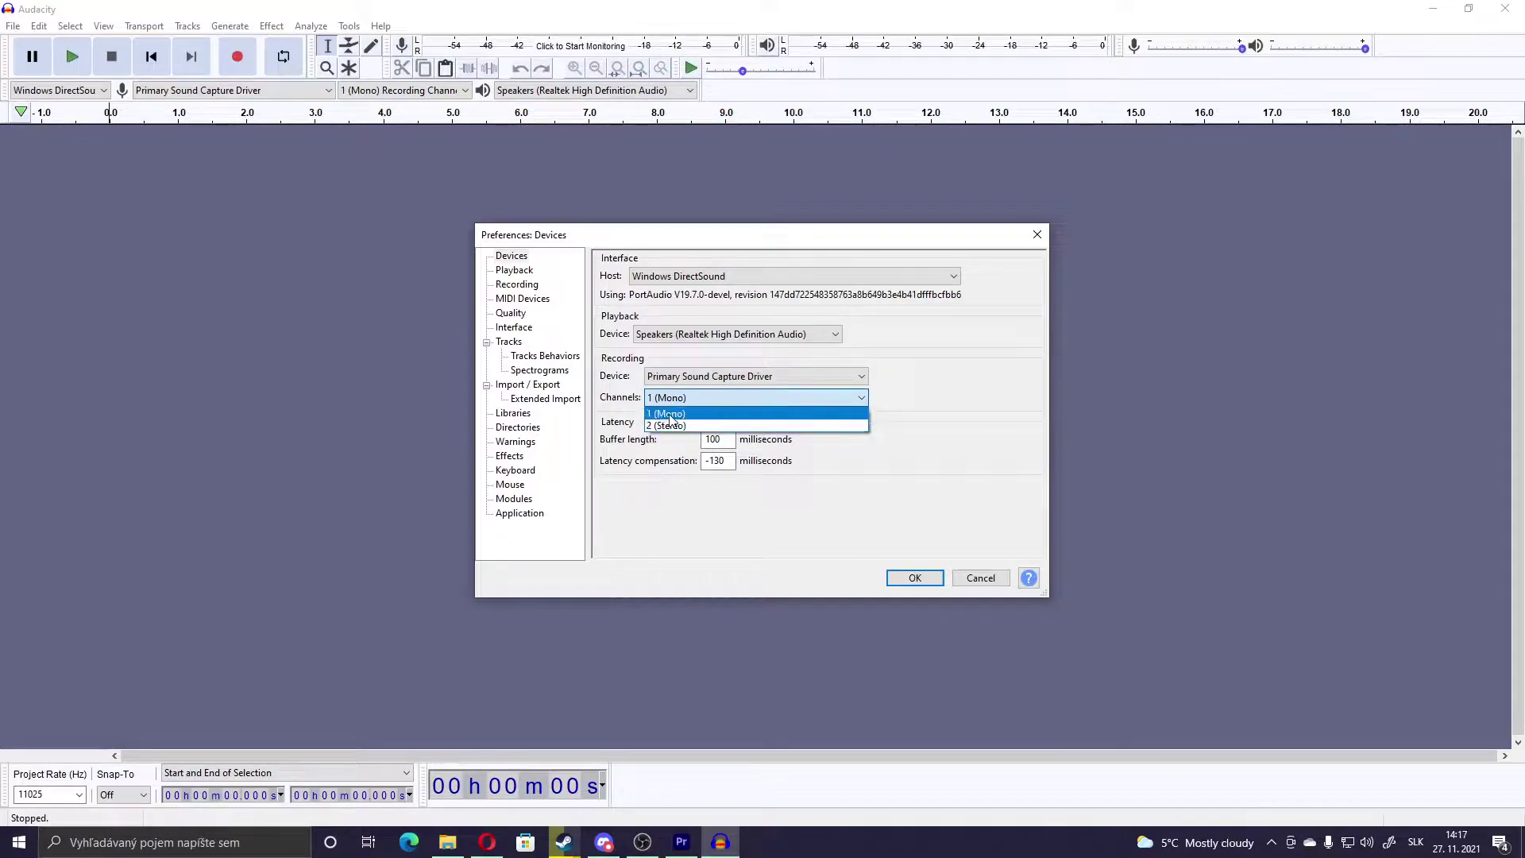
{"action": "left_click", "coordinate": [680, 414]}
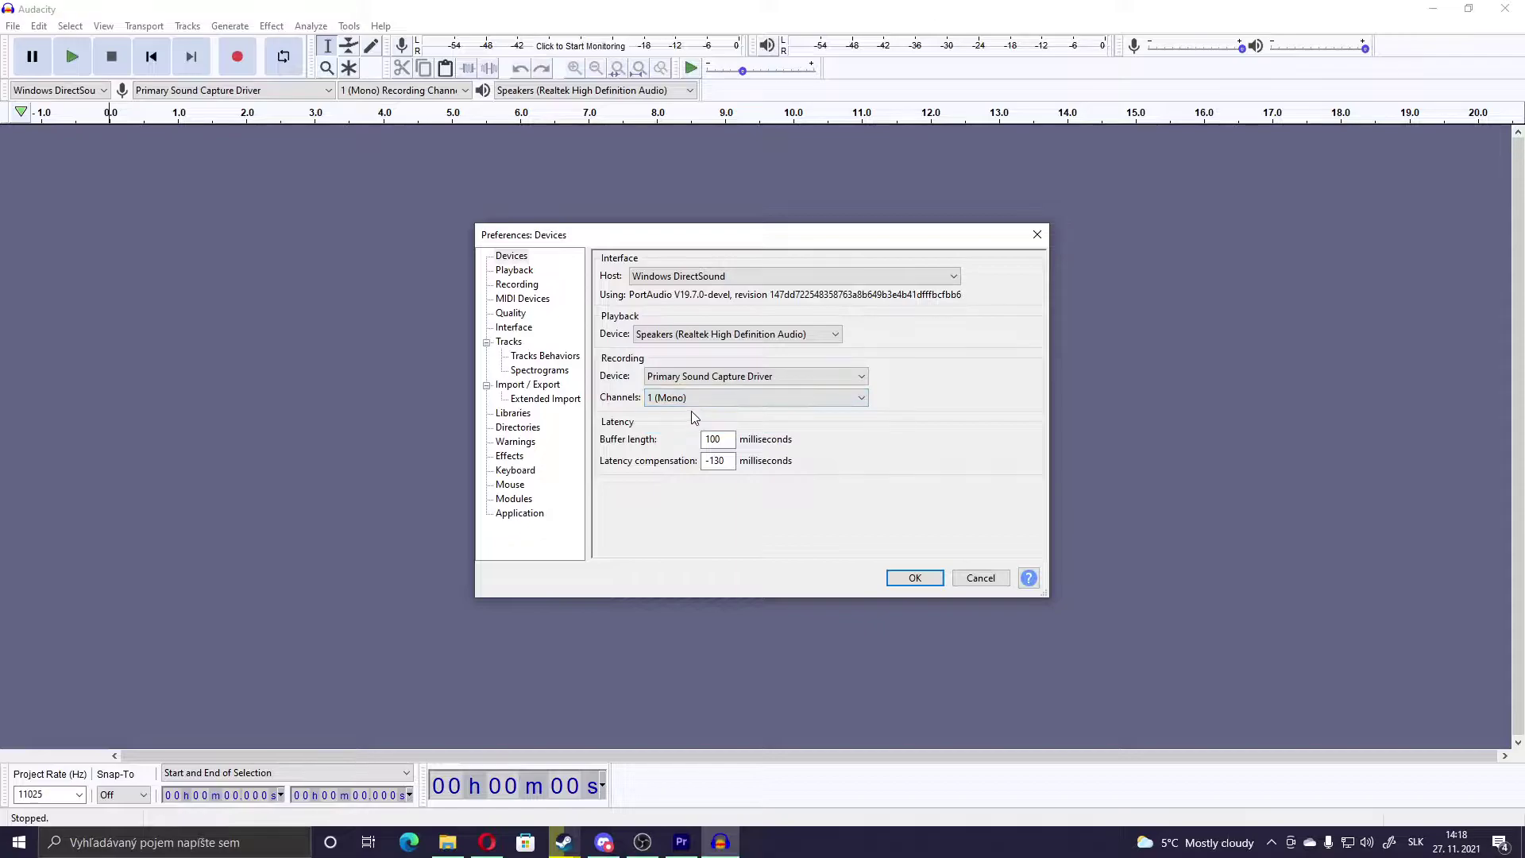
{"action": "left_click", "coordinate": [690, 405]}
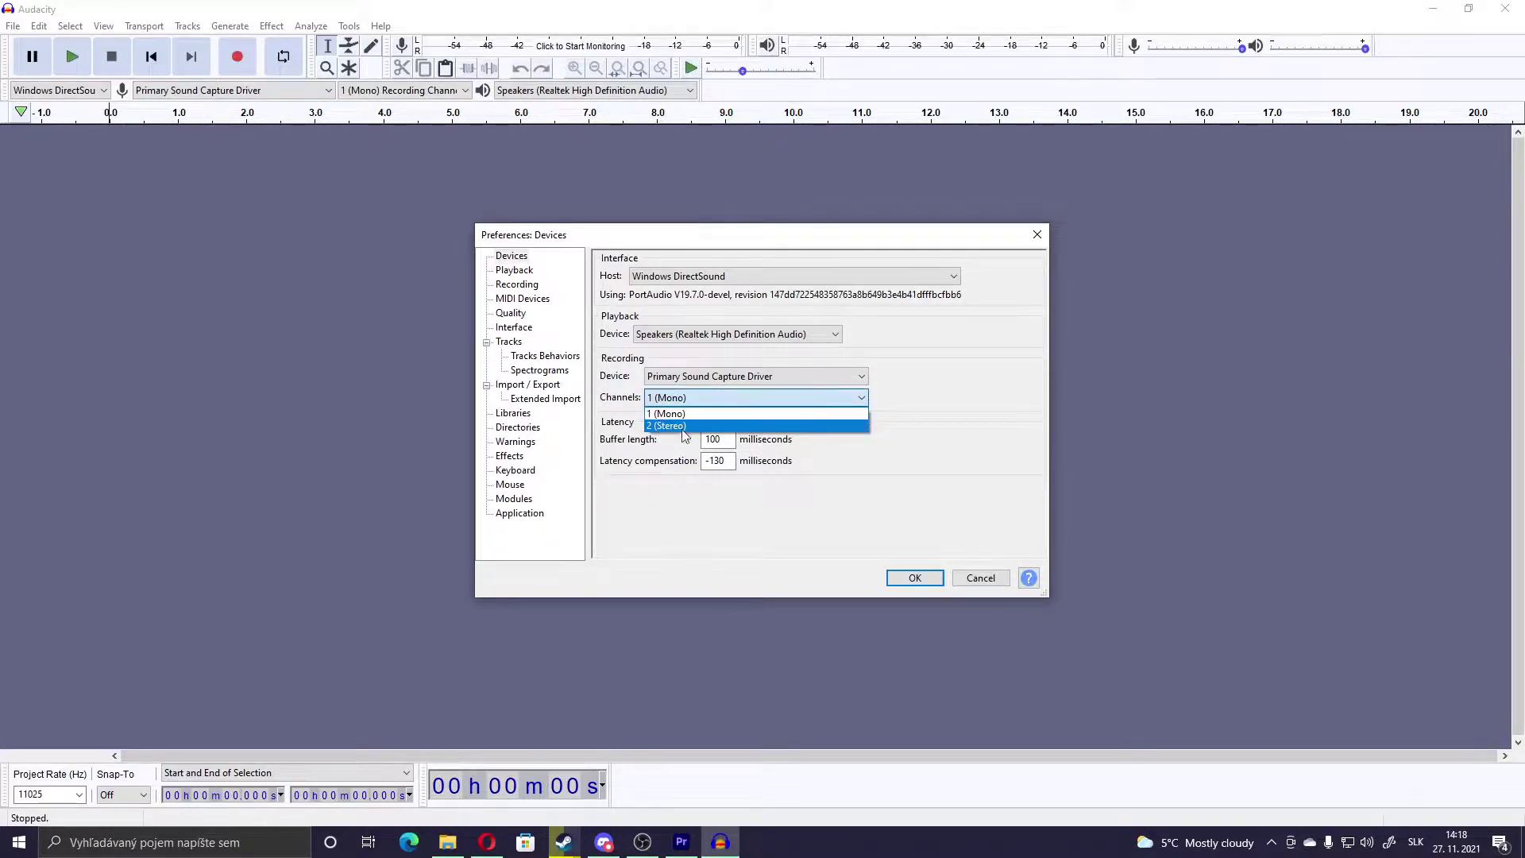
Keep recording channels at 1 (Mono) and return the sound-activated recording level to 0 dB
{"action": "left_click", "coordinate": [724, 415]}
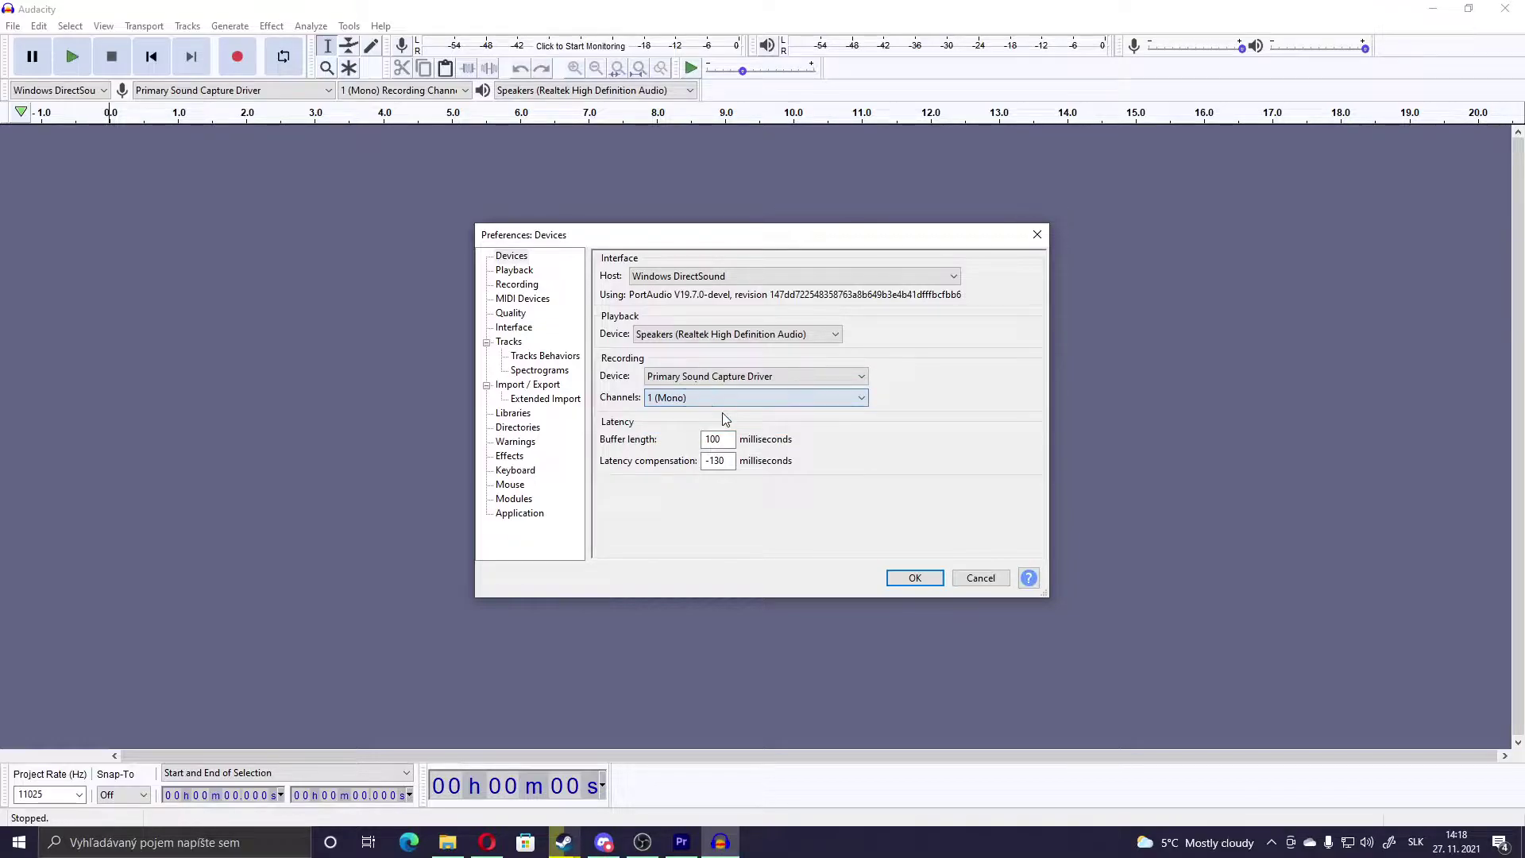
{"action": "left_click", "coordinate": [515, 286]}
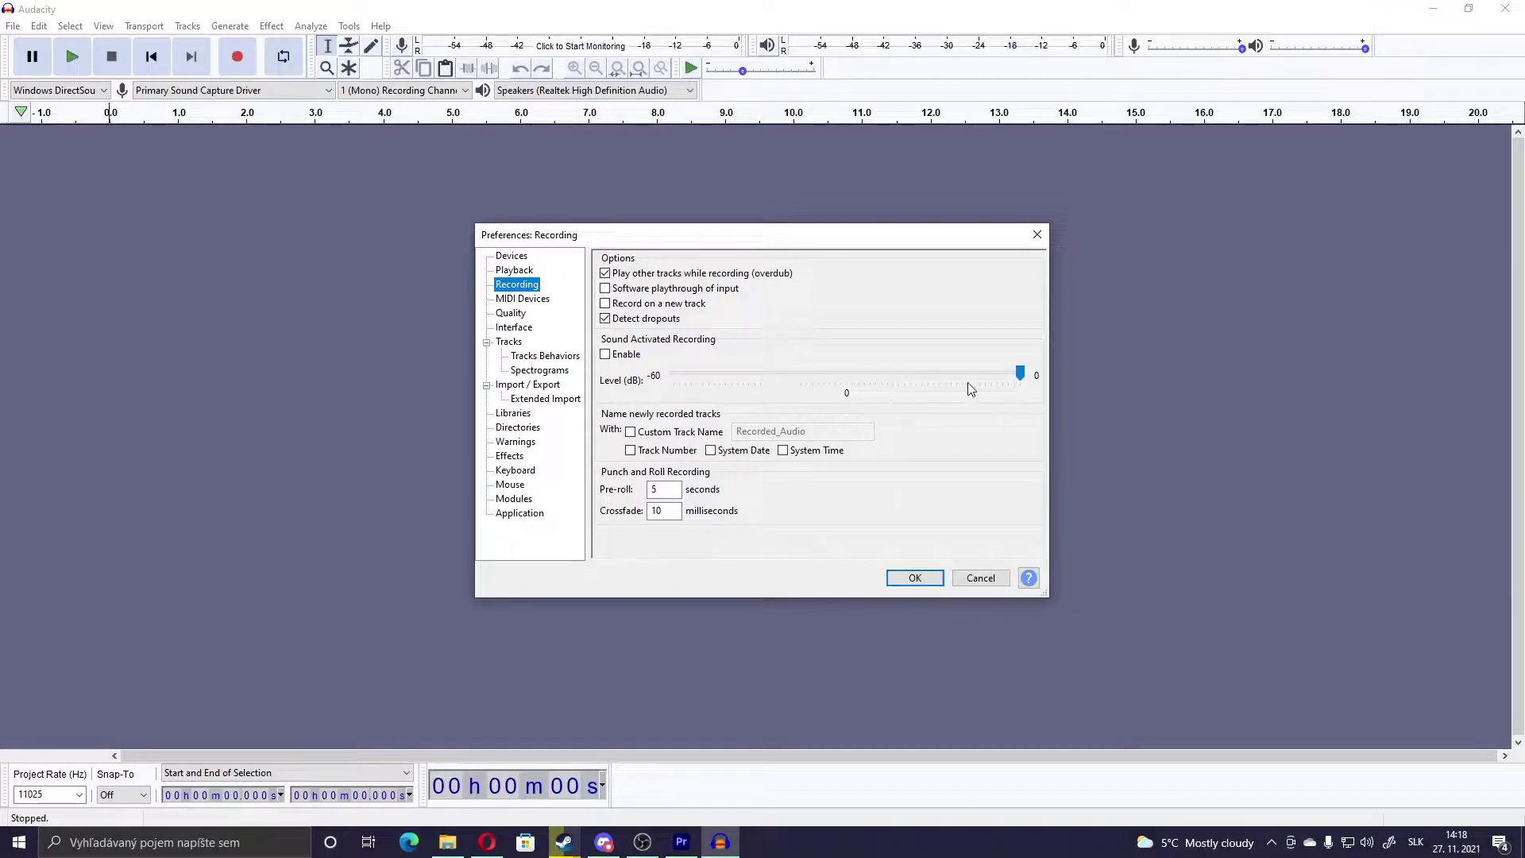
{"action": "left_click_drag", "start_coordinate": [1020, 378], "coordinate": [850, 387]}
{"action": "left_click", "coordinate": [921, 383]}
Set the default sample rate to 11025 Hz on the Quality page
{"action": "left_click", "coordinate": [509, 314]}
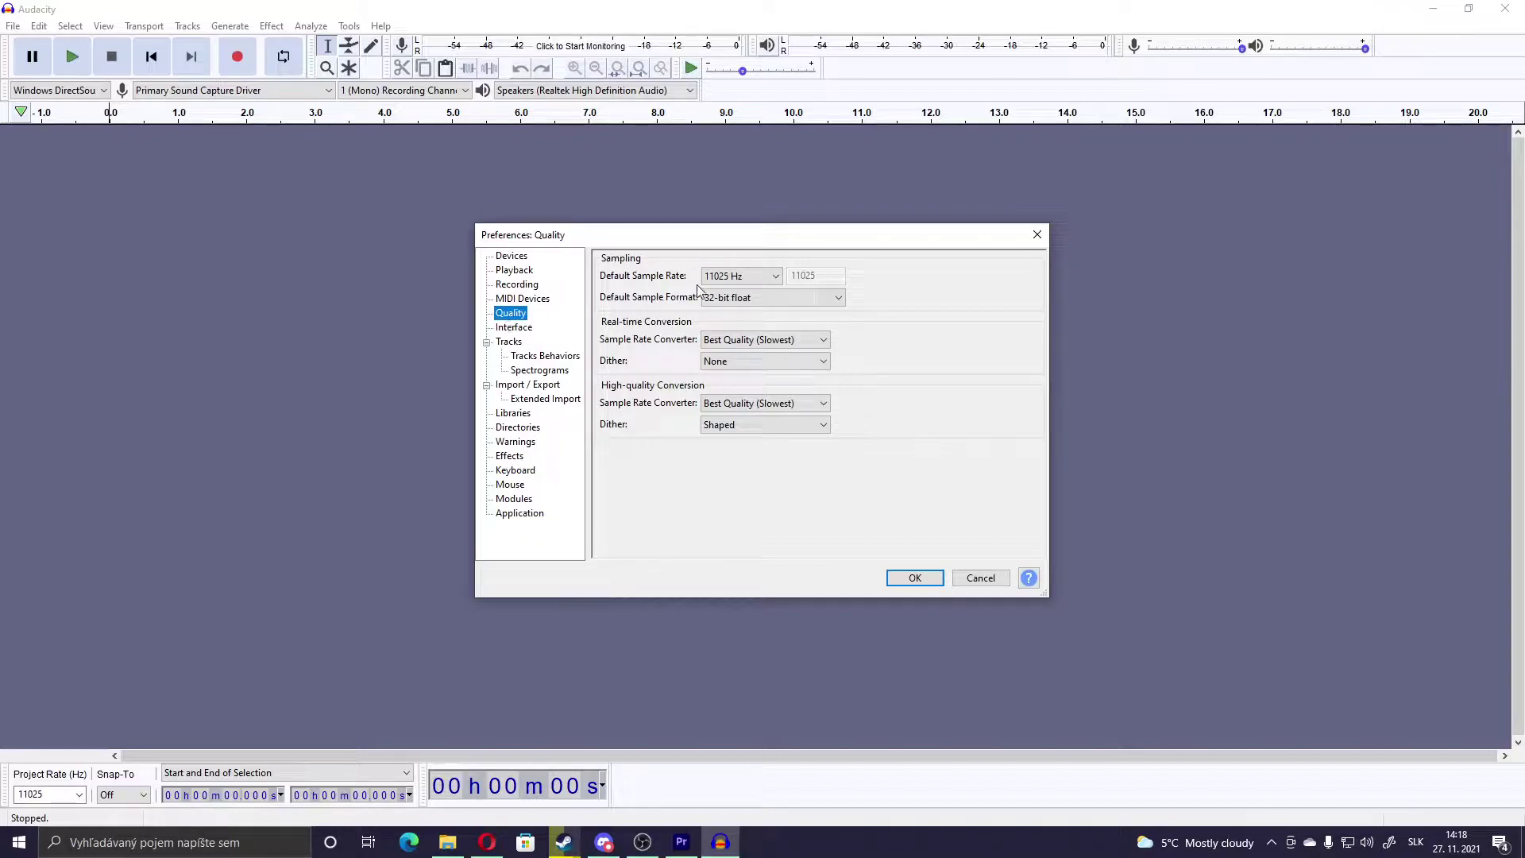
{"action": "left_click", "coordinate": [777, 278]}
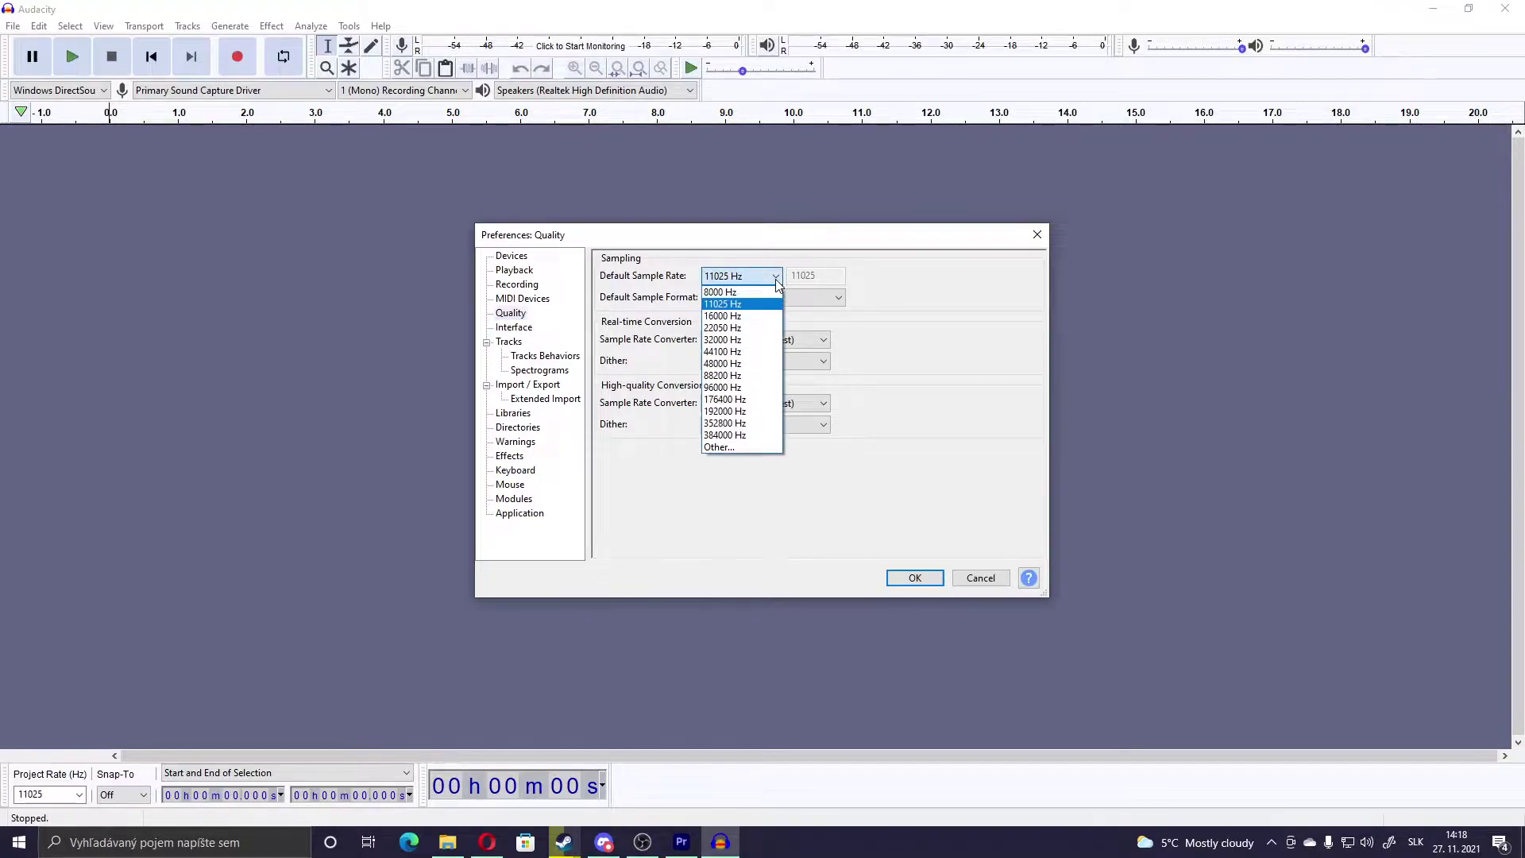
{"action": "left_click", "coordinate": [722, 307]}
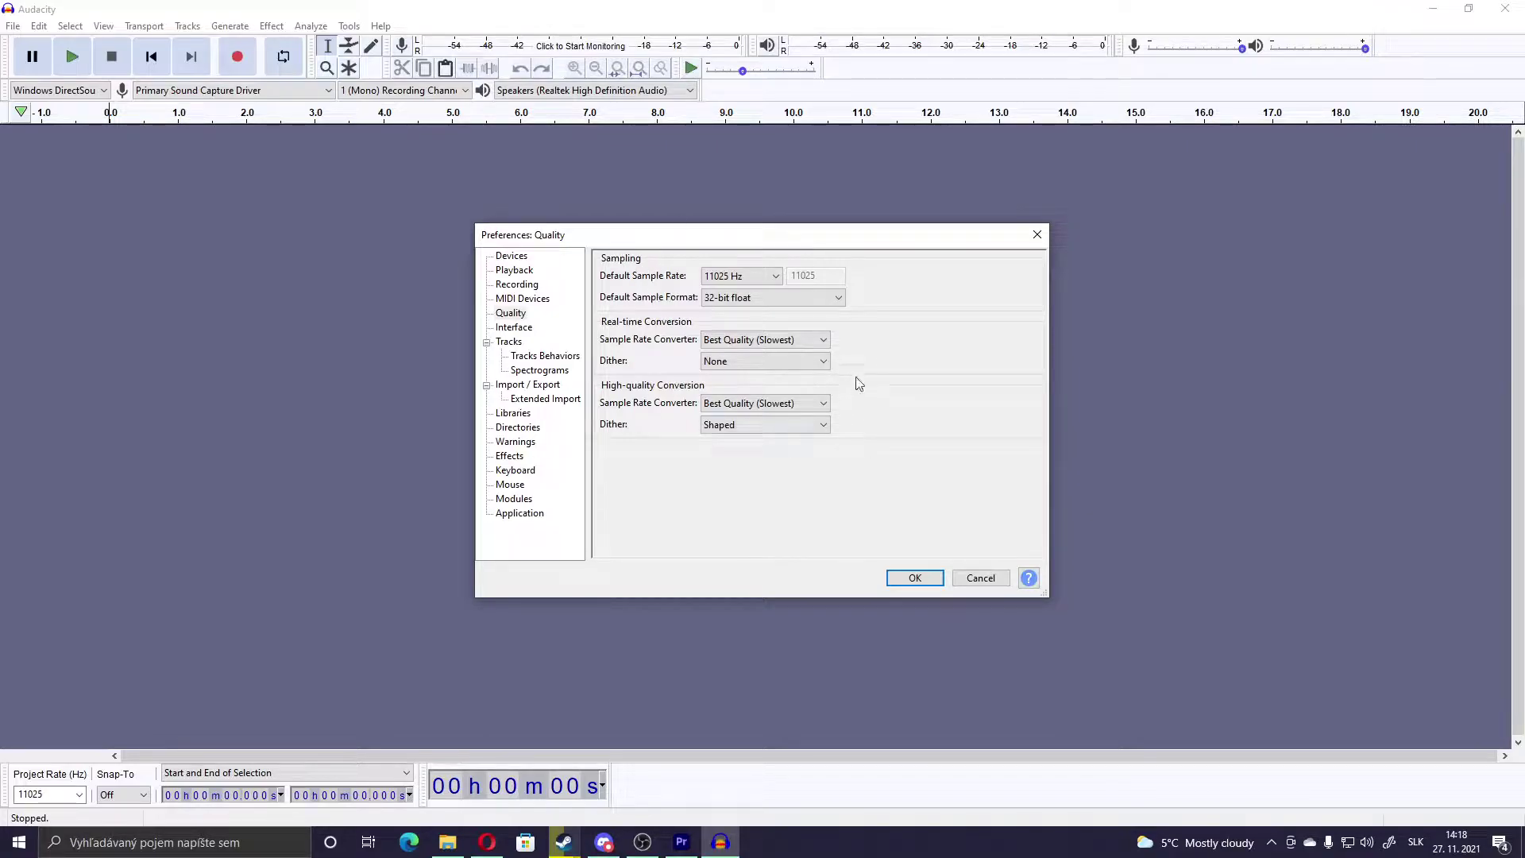
Recheck Devices, Recording and the 11025 Hz sample rate, then confirm the preferences with OK
{"action": "left_click", "coordinate": [510, 256]}
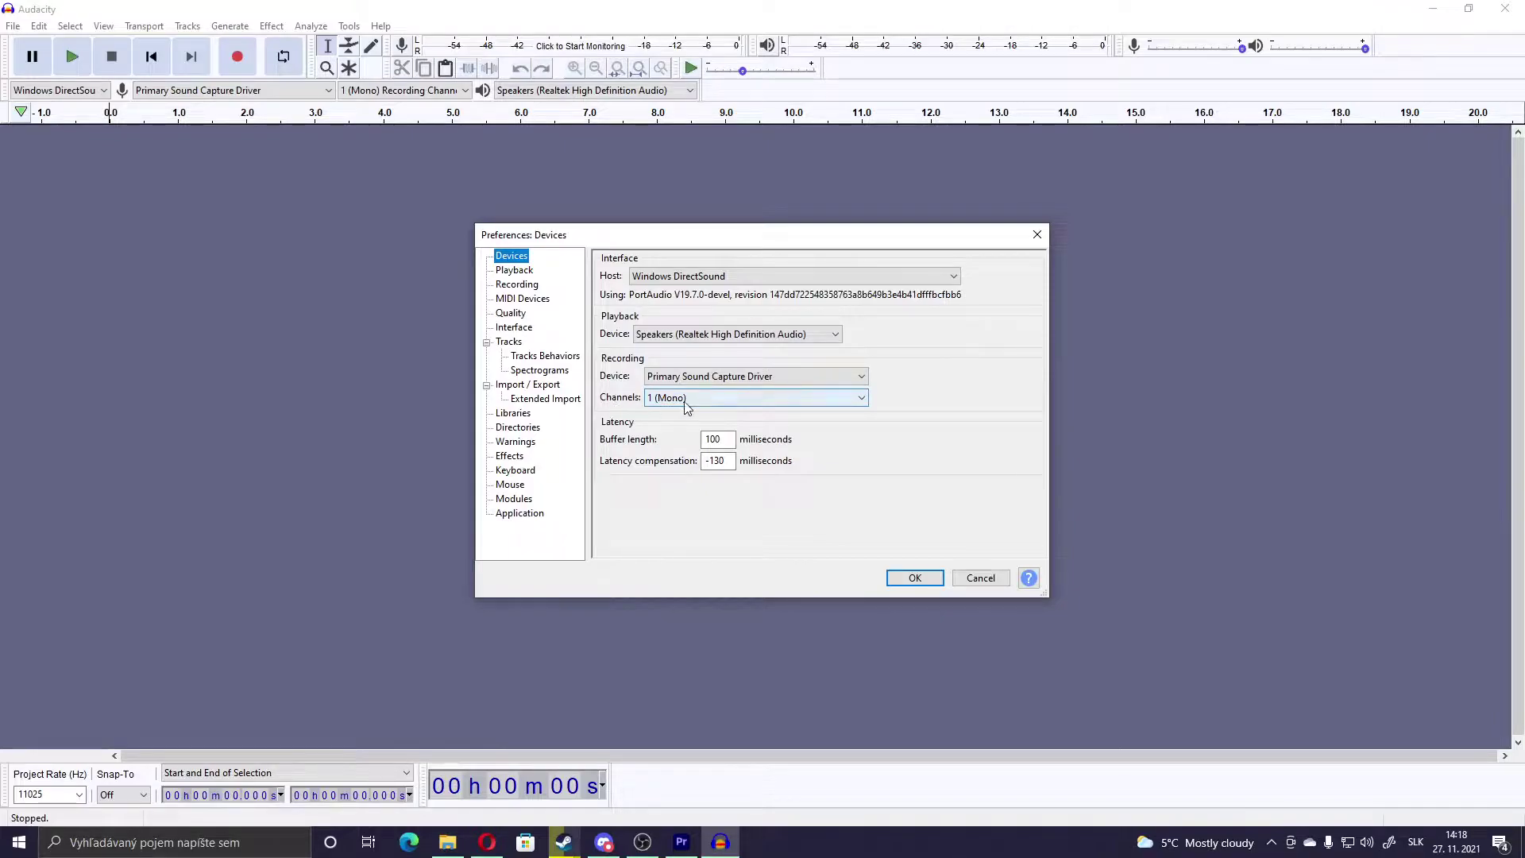
{"action": "left_click", "coordinate": [517, 286]}
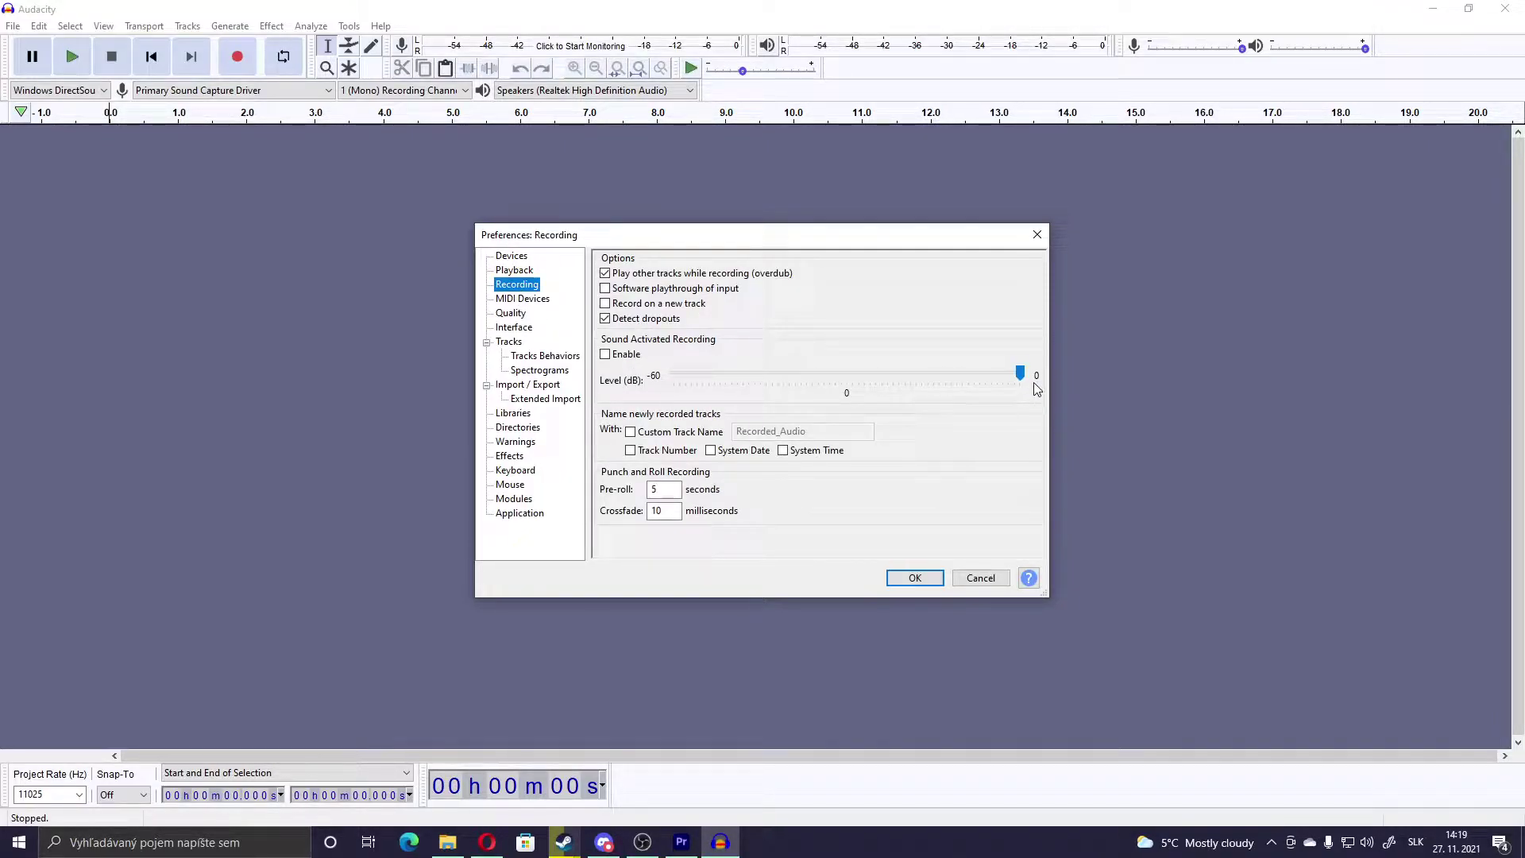
{"action": "left_click", "coordinate": [520, 315]}
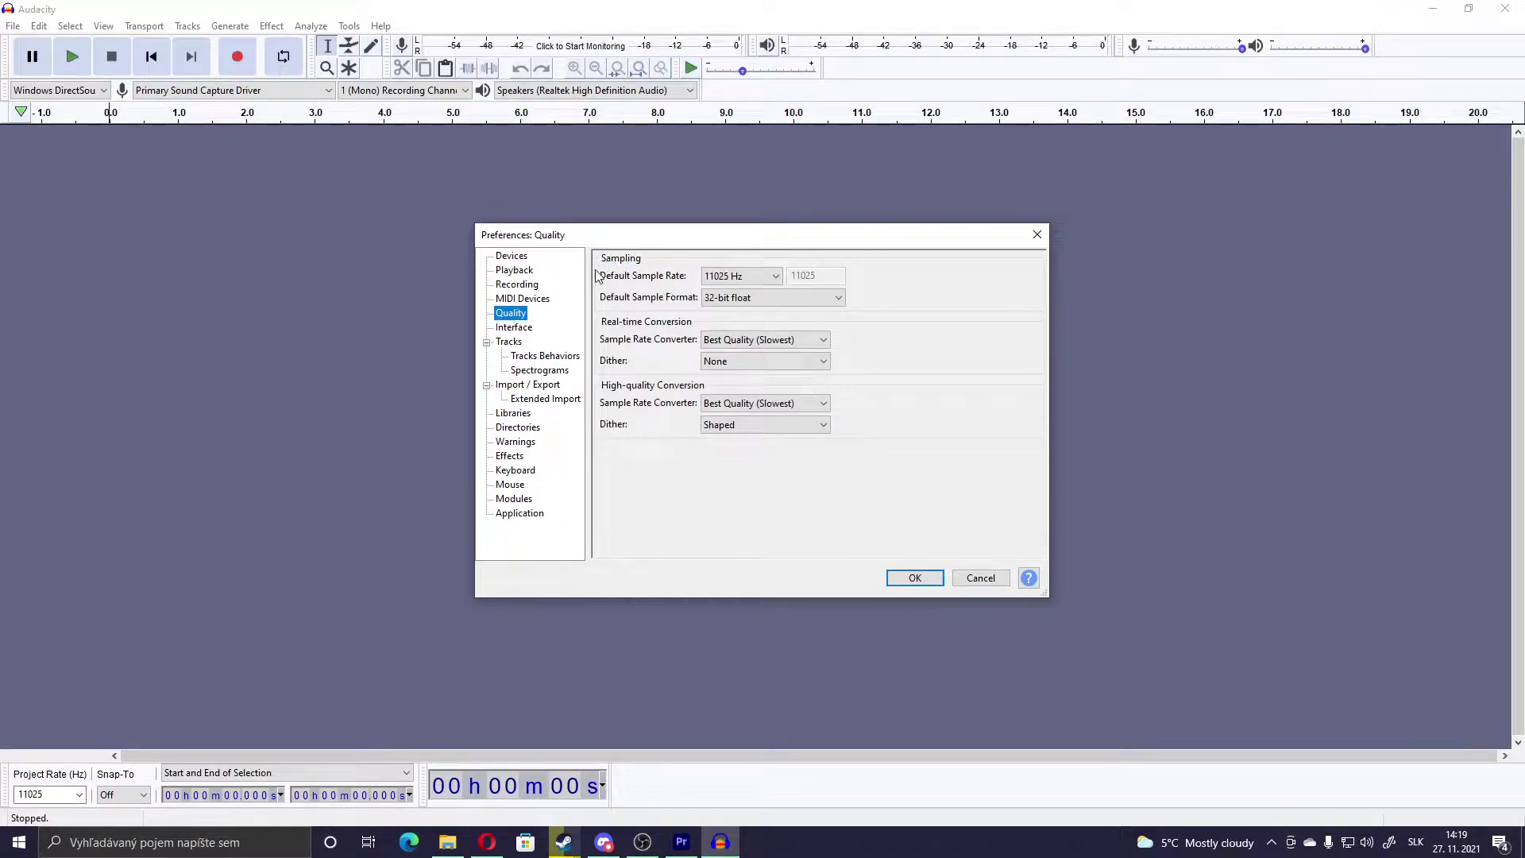
{"action": "left_click", "coordinate": [745, 278]}
{"action": "left_click", "coordinate": [745, 280]}
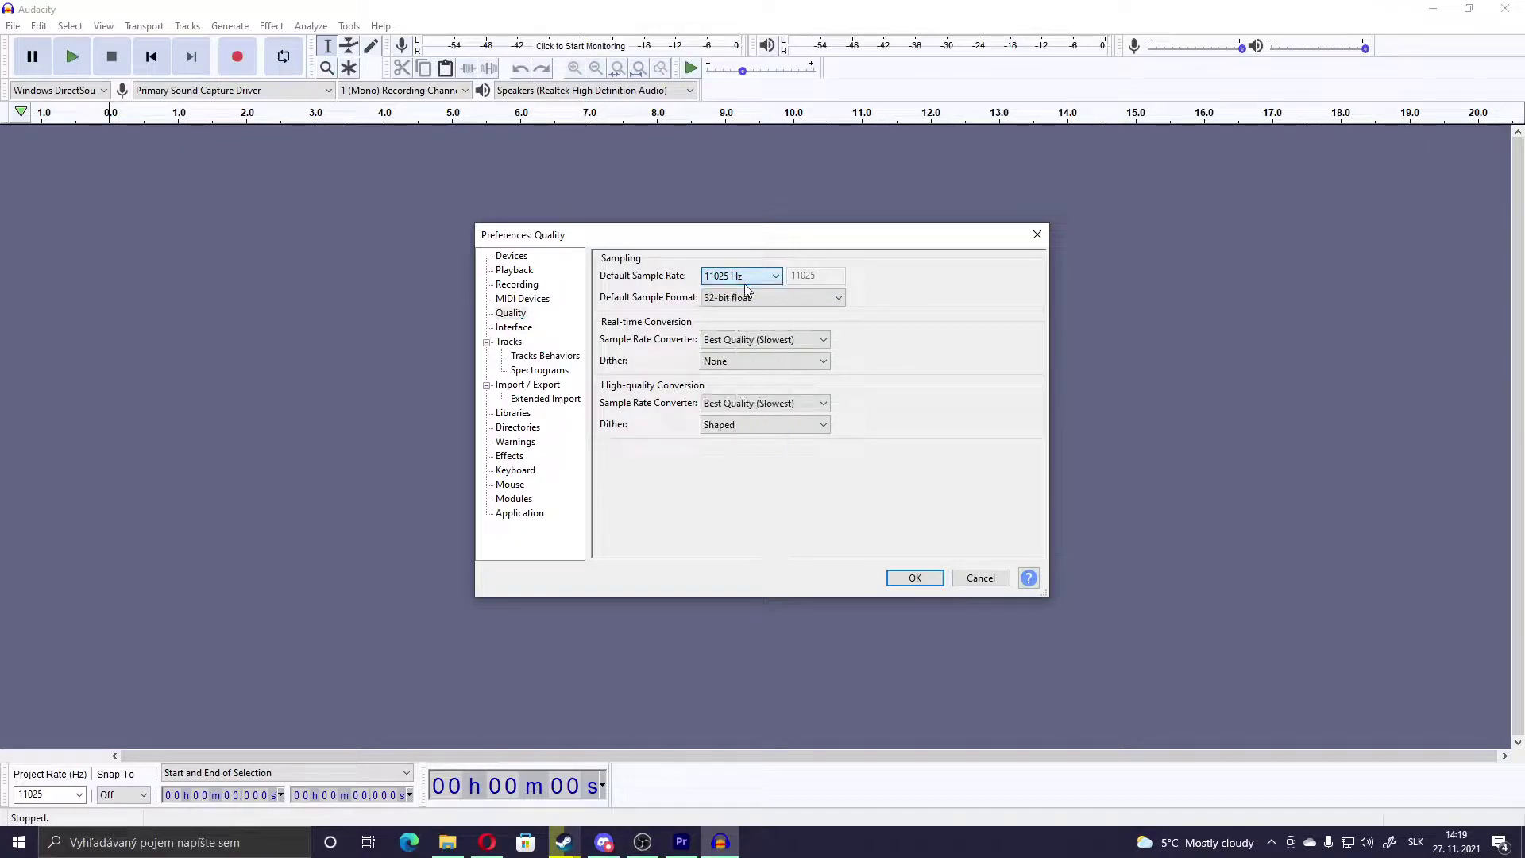
{"action": "left_click", "coordinate": [915, 578]}
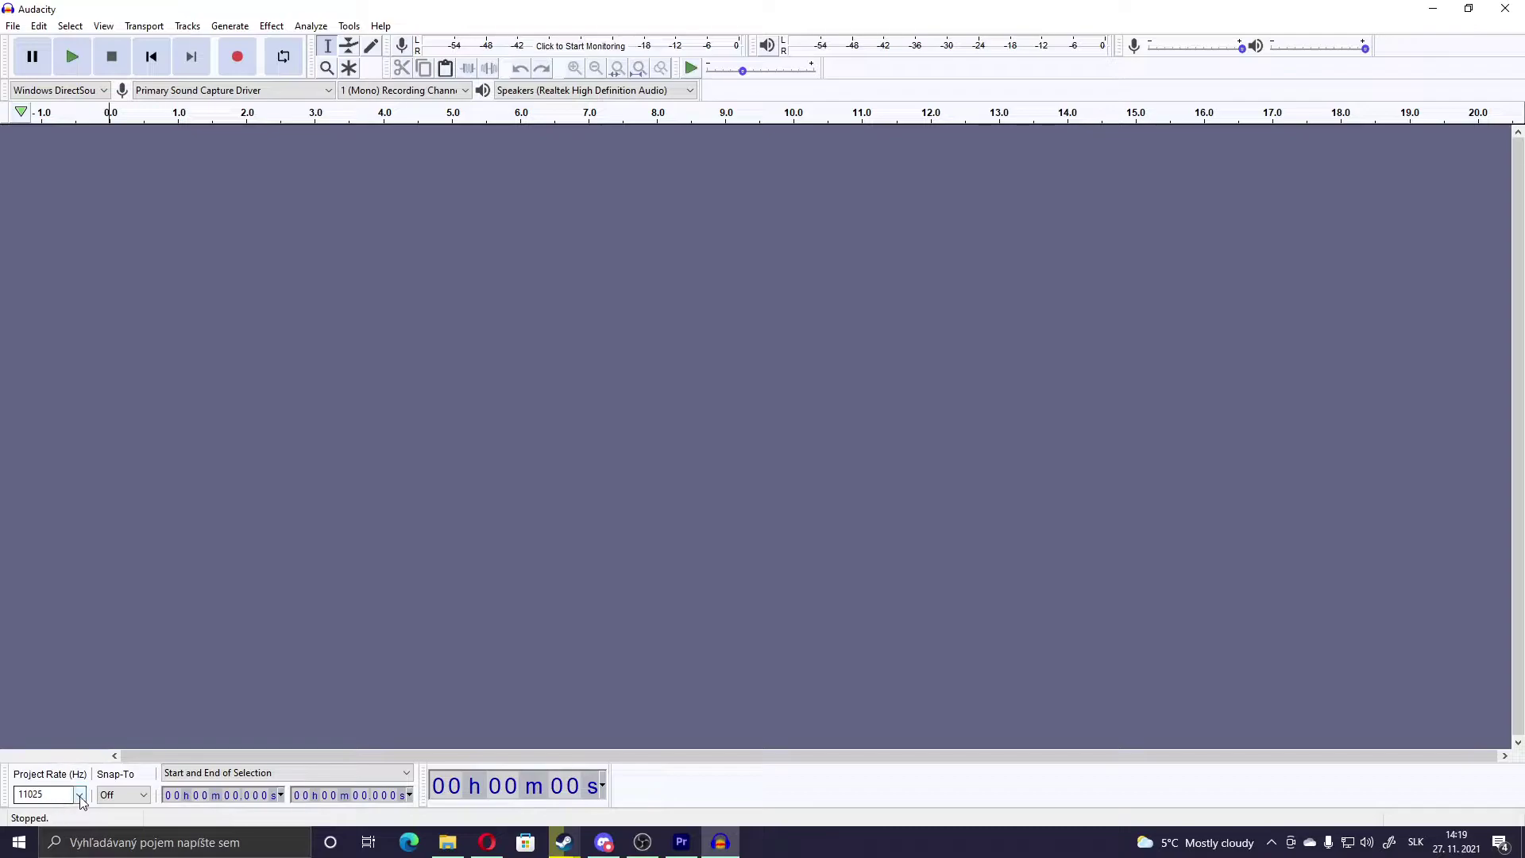
{"action": "left_click", "coordinate": [80, 795]}
{"action": "left_click", "coordinate": [80, 796]}
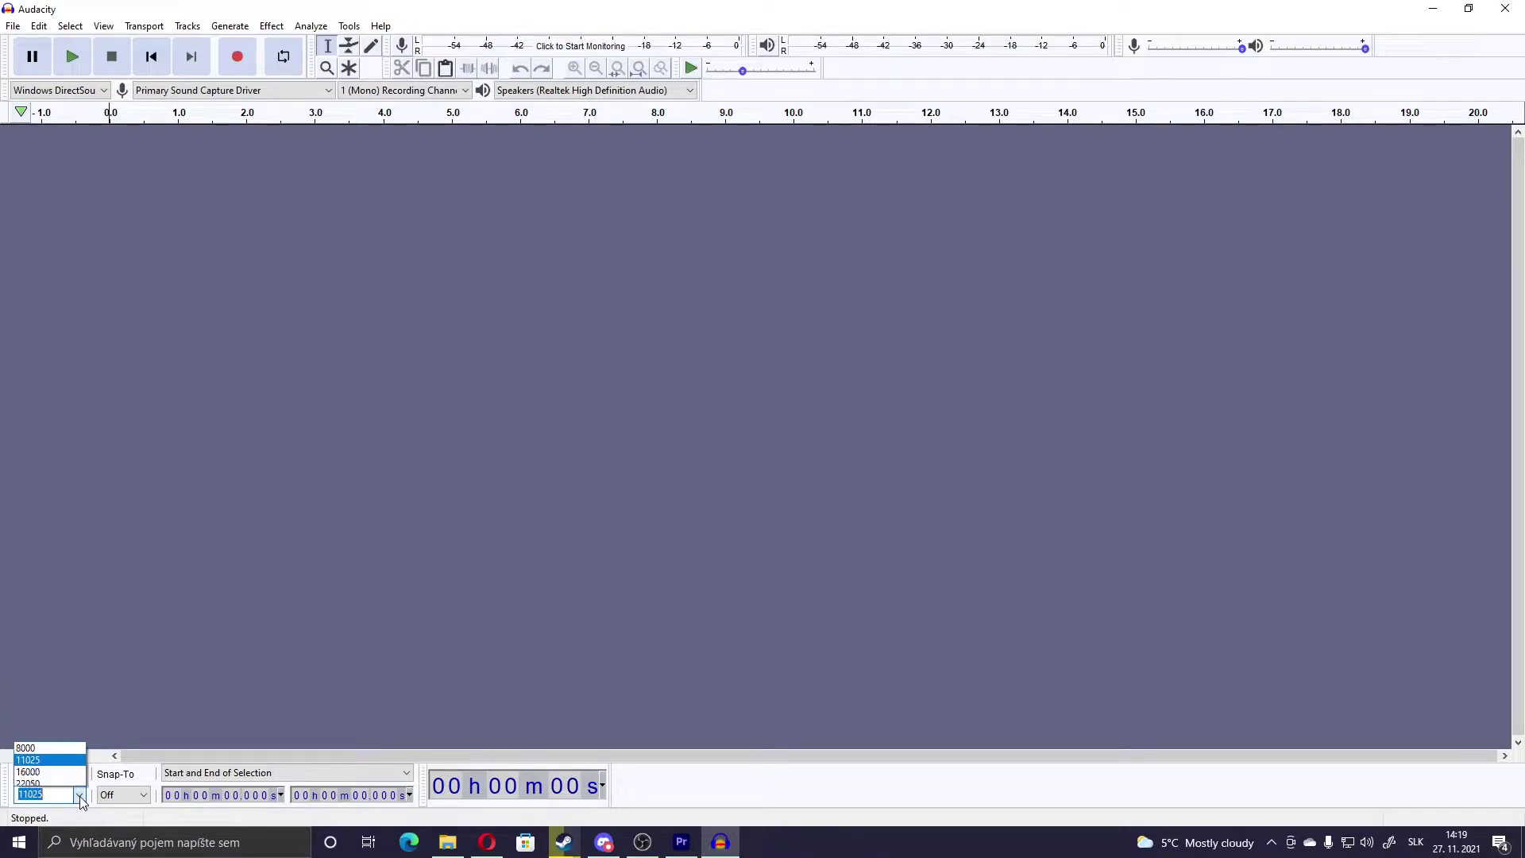
{"action": "left_click", "coordinate": [80, 795]}
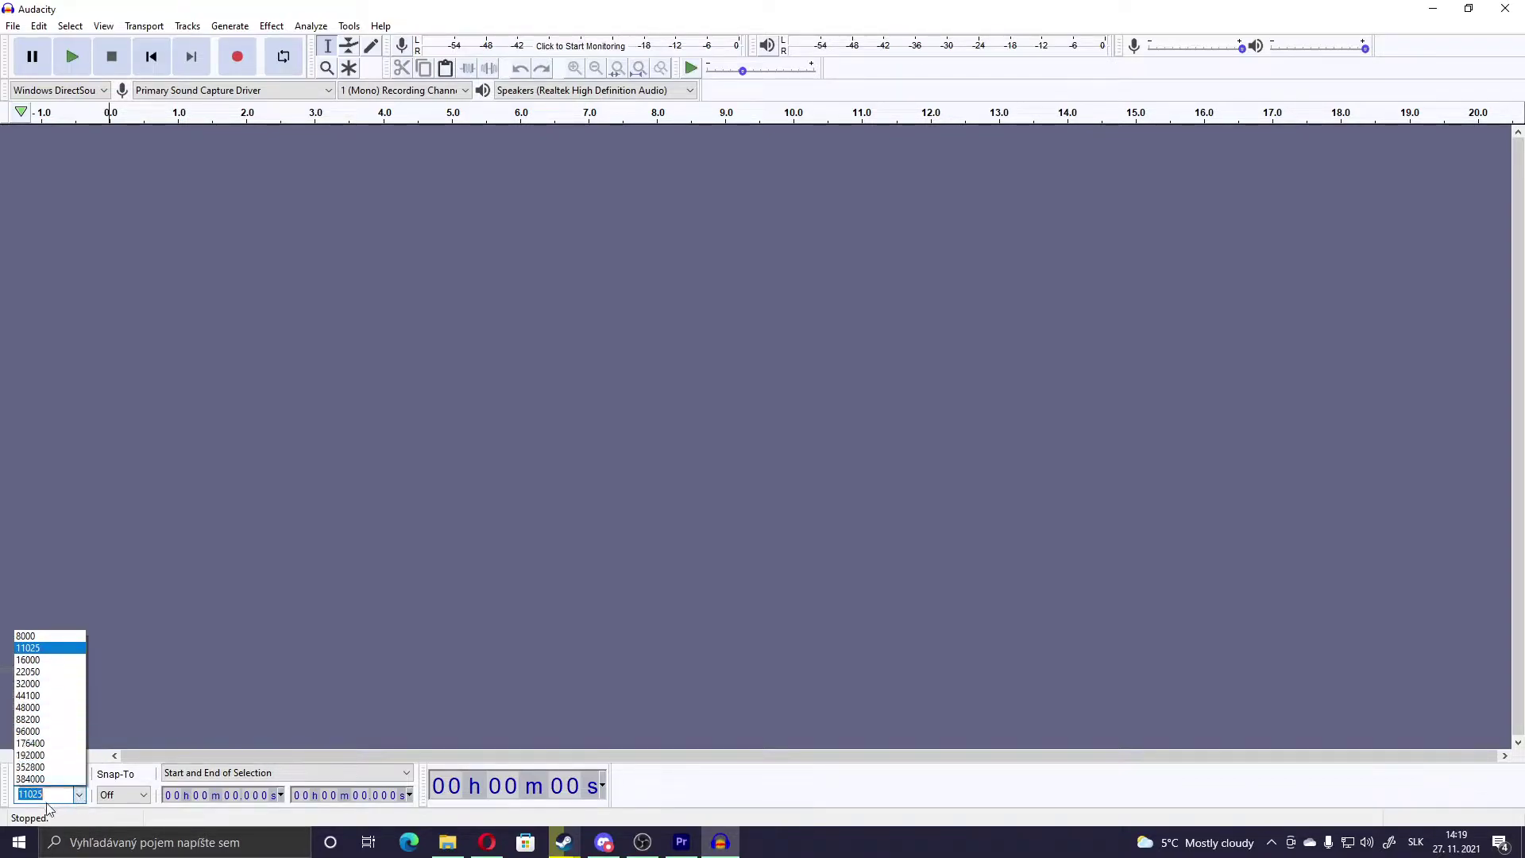
{"action": "left_click", "coordinate": [44, 650]}
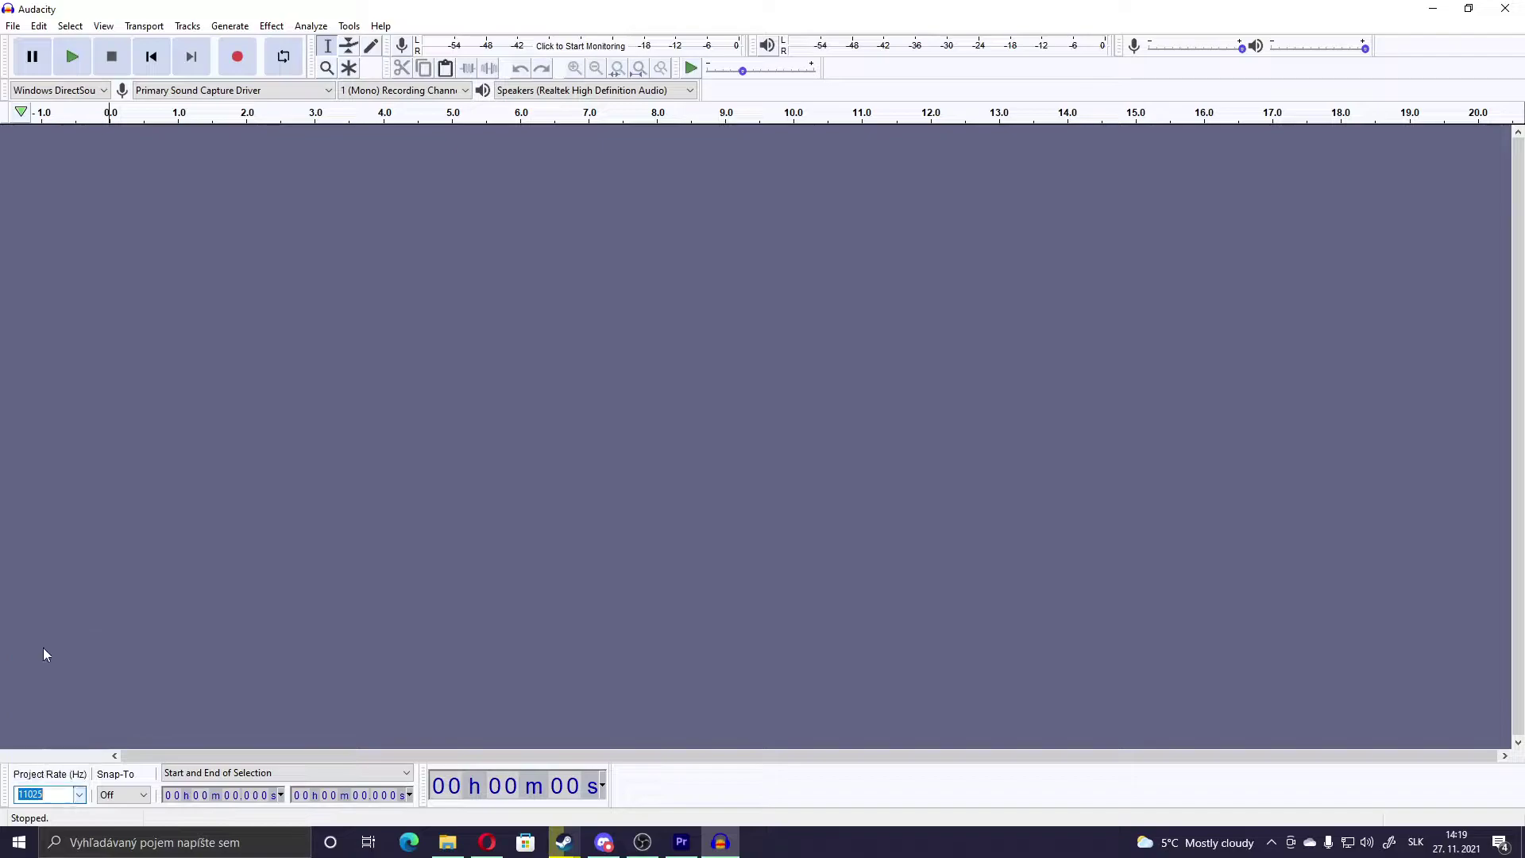
Record a roughly 3-second voice clip and raise Audio Track #1's gain to about +12 dB
{"action": "left_click", "coordinate": [239, 58]}
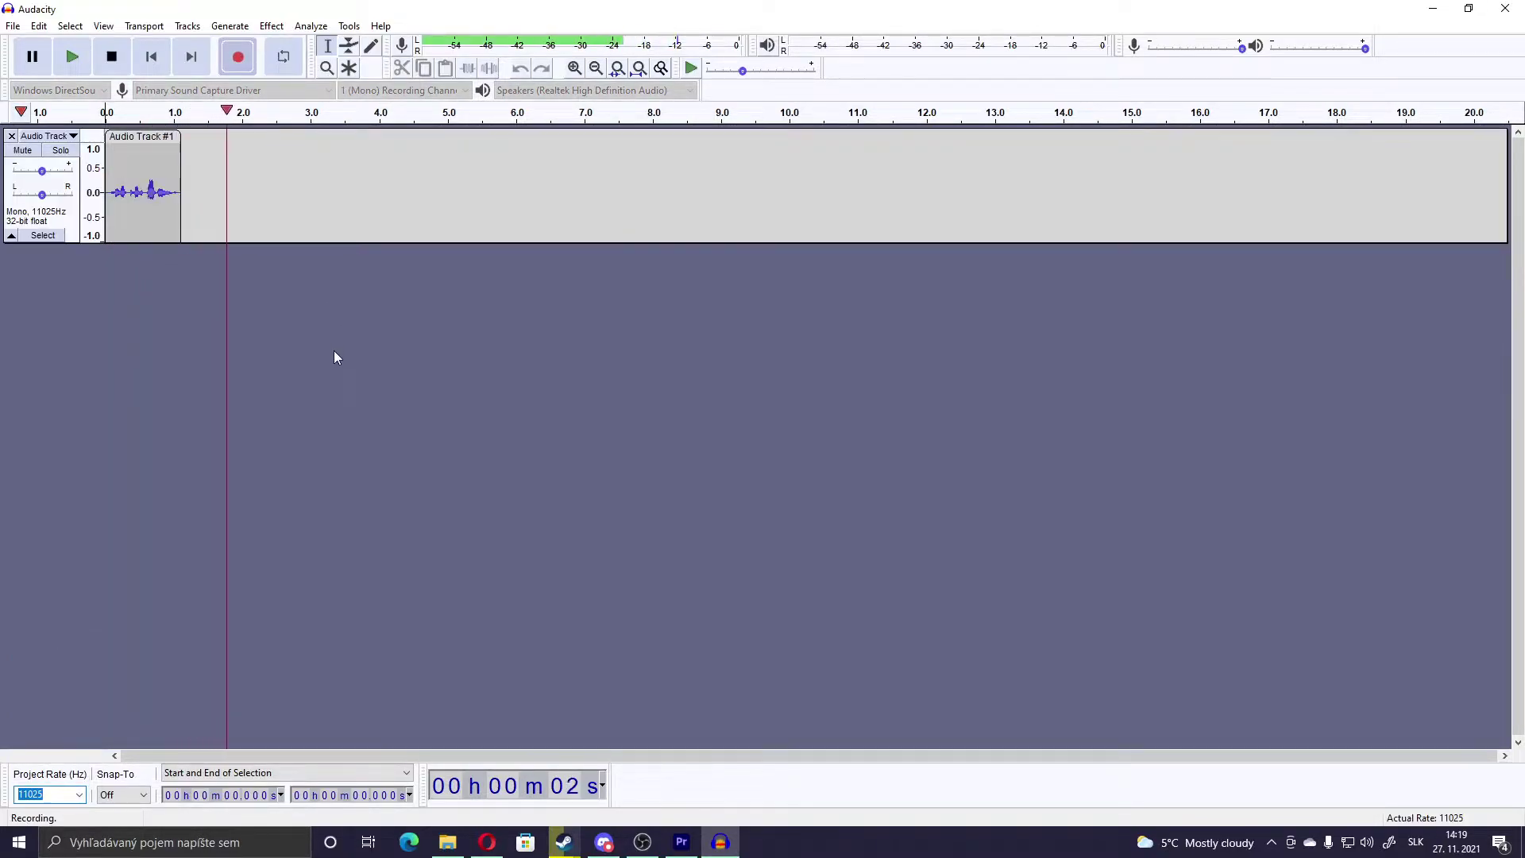
{"action": "left_click", "coordinate": [111, 57]}
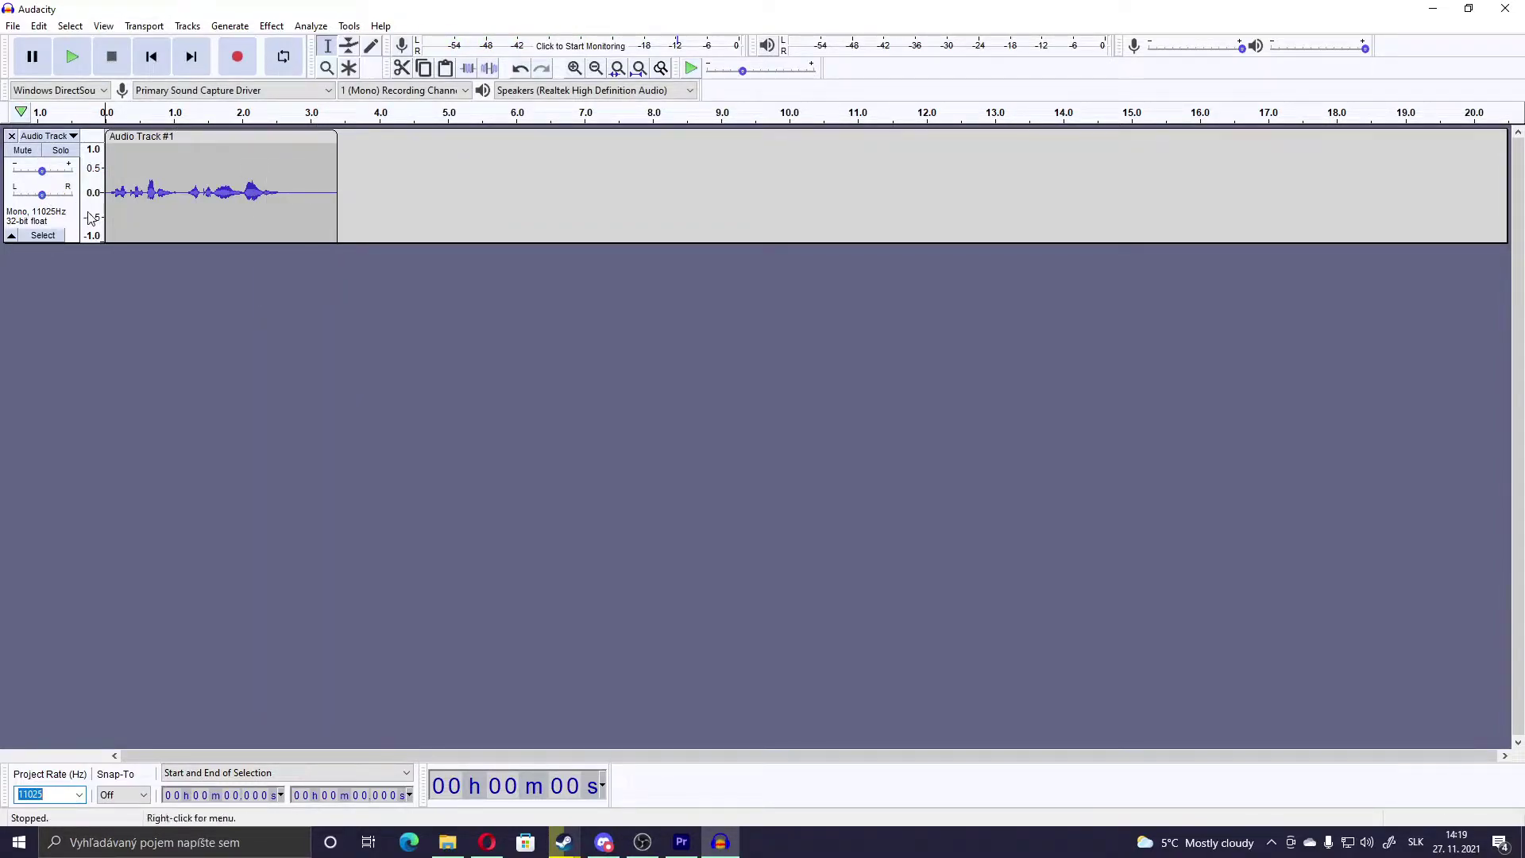
{"action": "mouse_move", "coordinate": [42, 182]}
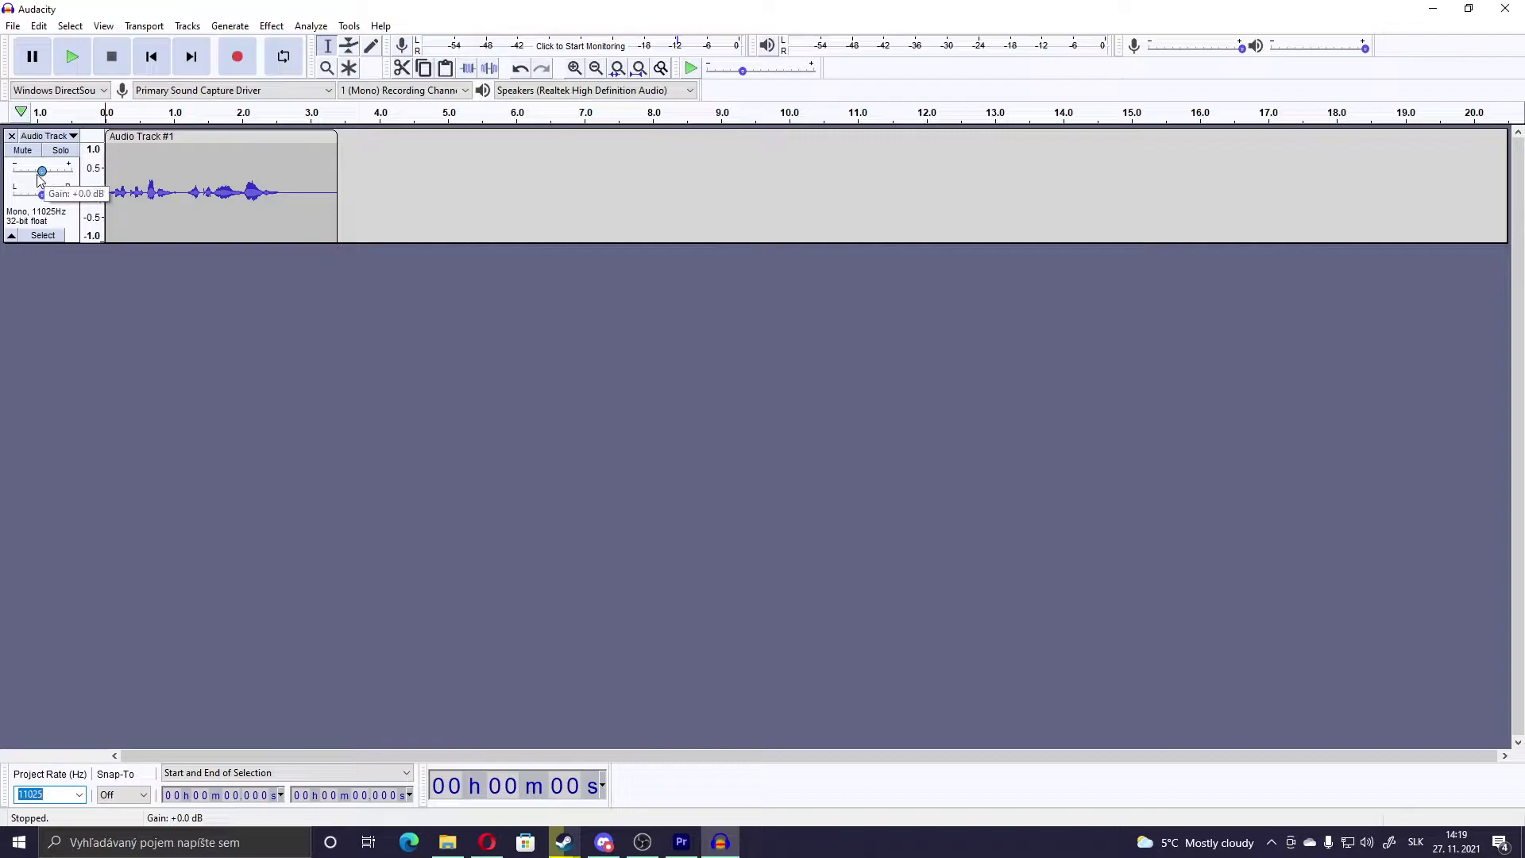
{"action": "left_click", "coordinate": [43, 174]}
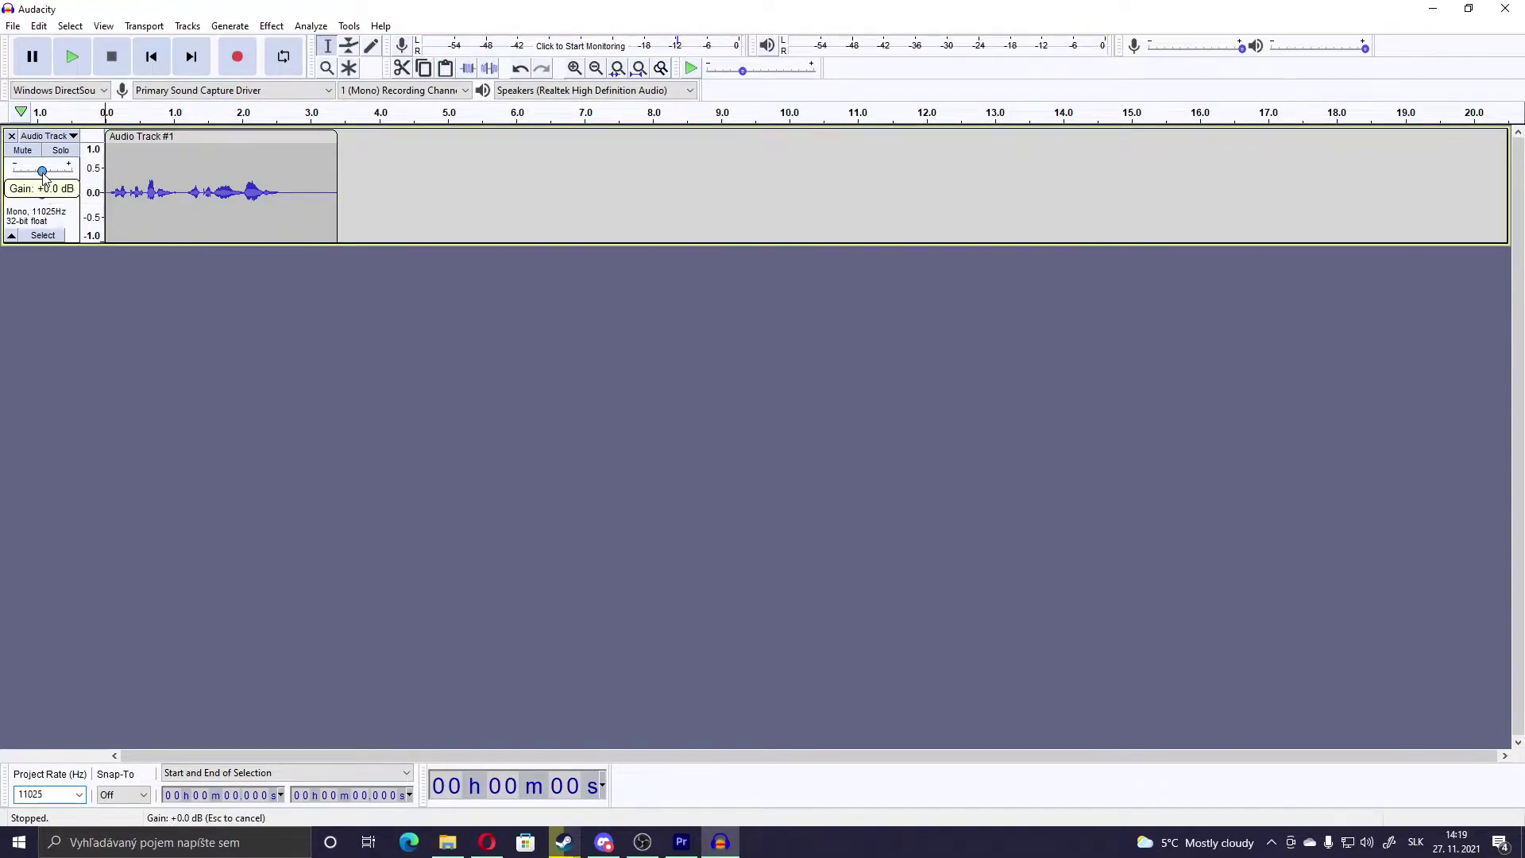
{"action": "left_click_drag", "start_coordinate": [44, 177], "coordinate": [66, 176]}
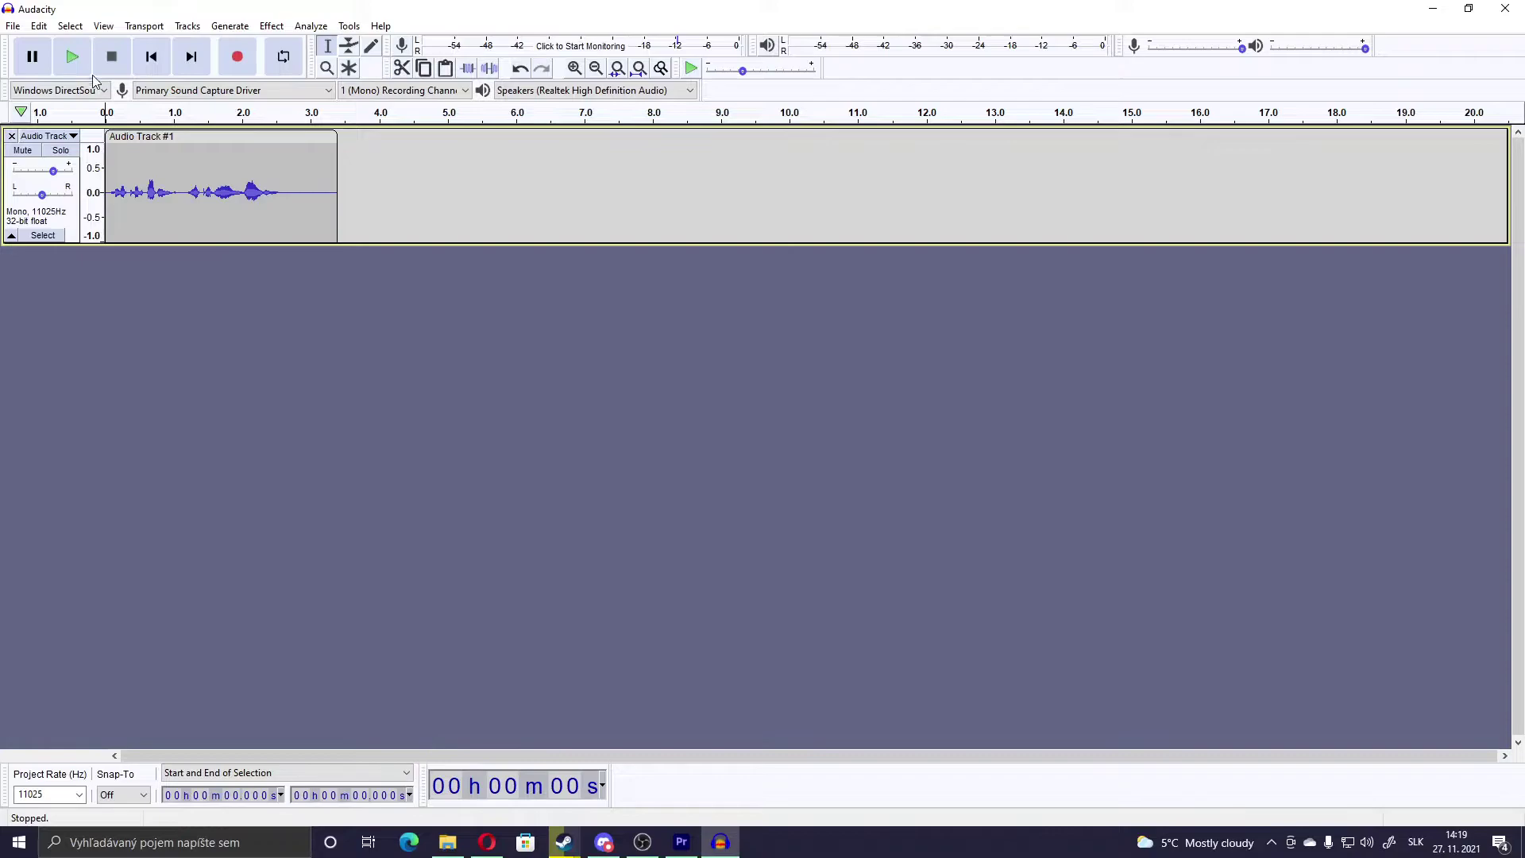
{"action": "left_click", "coordinate": [77, 58]}
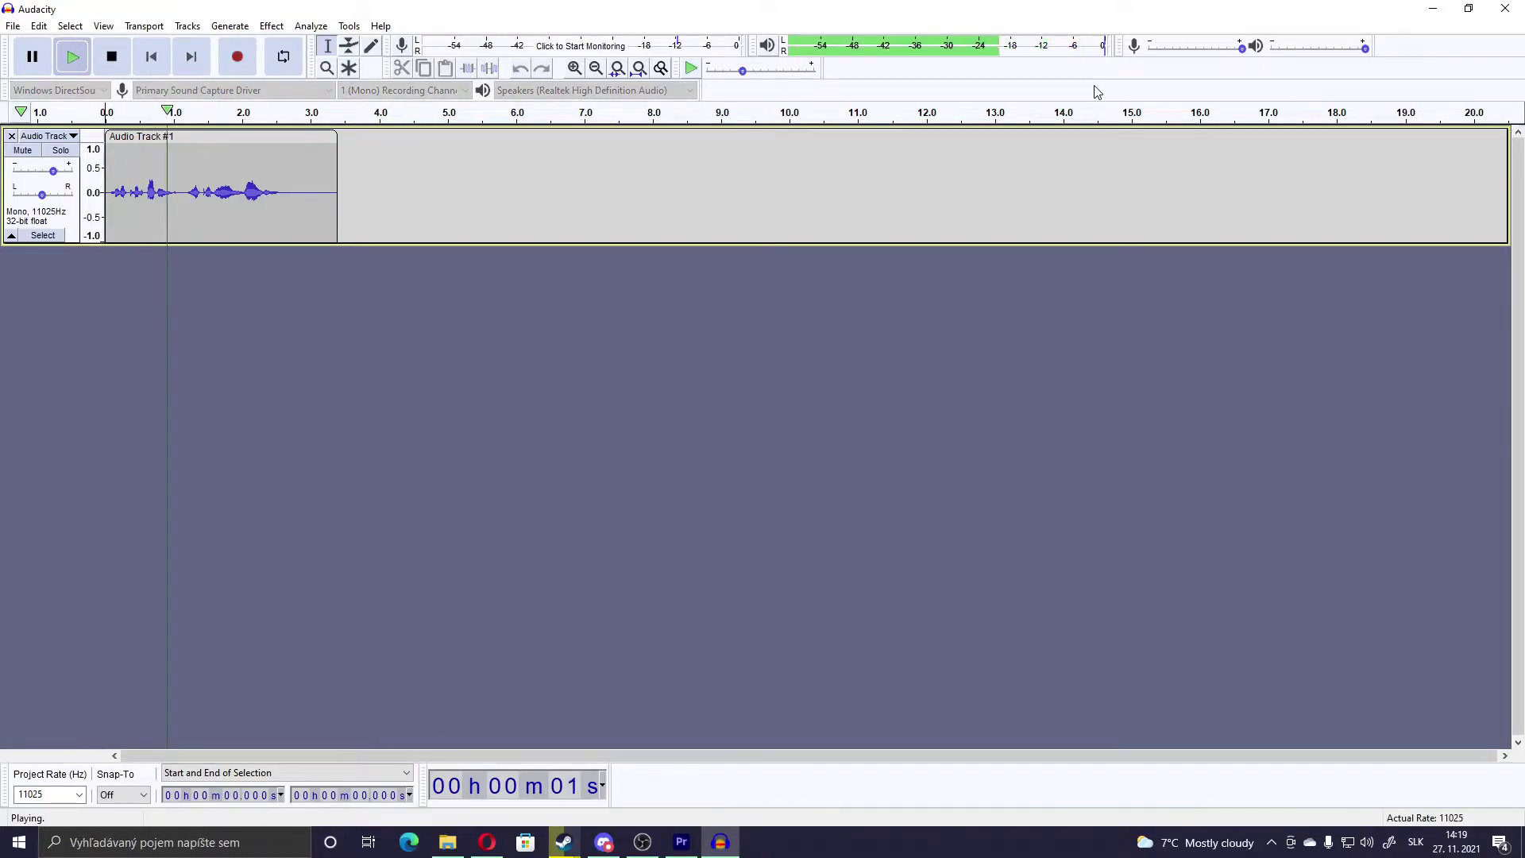
{"action": "left_click", "coordinate": [112, 63]}
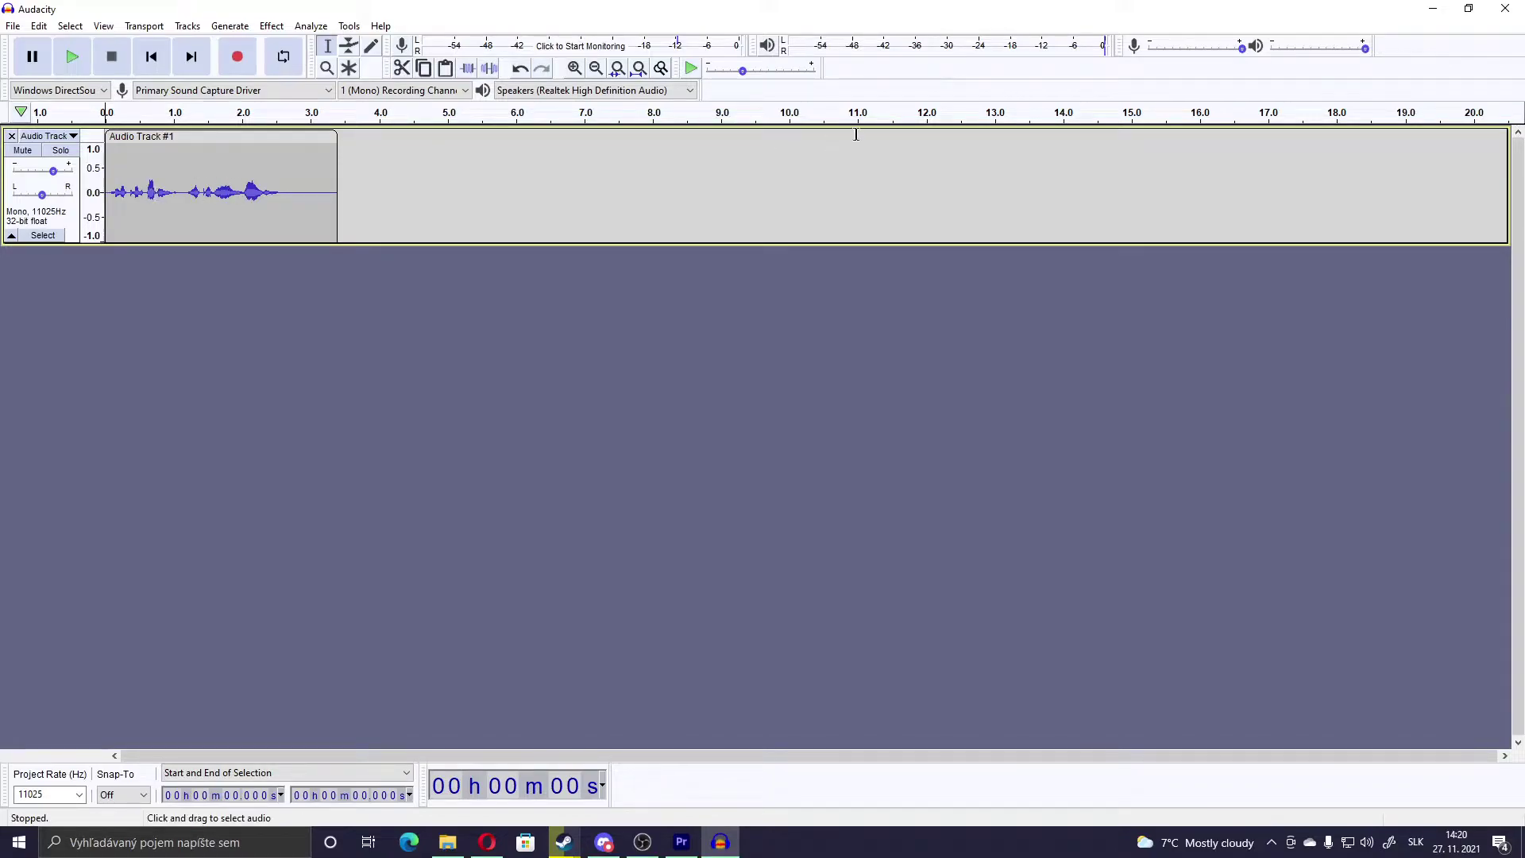
{"action": "left_click", "coordinate": [72, 56]}
Export as WAV, choosing areyouthink.wav in Half-Life's valve > sound > scientist folder as the target
{"action": "left_click", "coordinate": [12, 25]}
{"action": "mouse_move", "coordinate": [45, 146]}
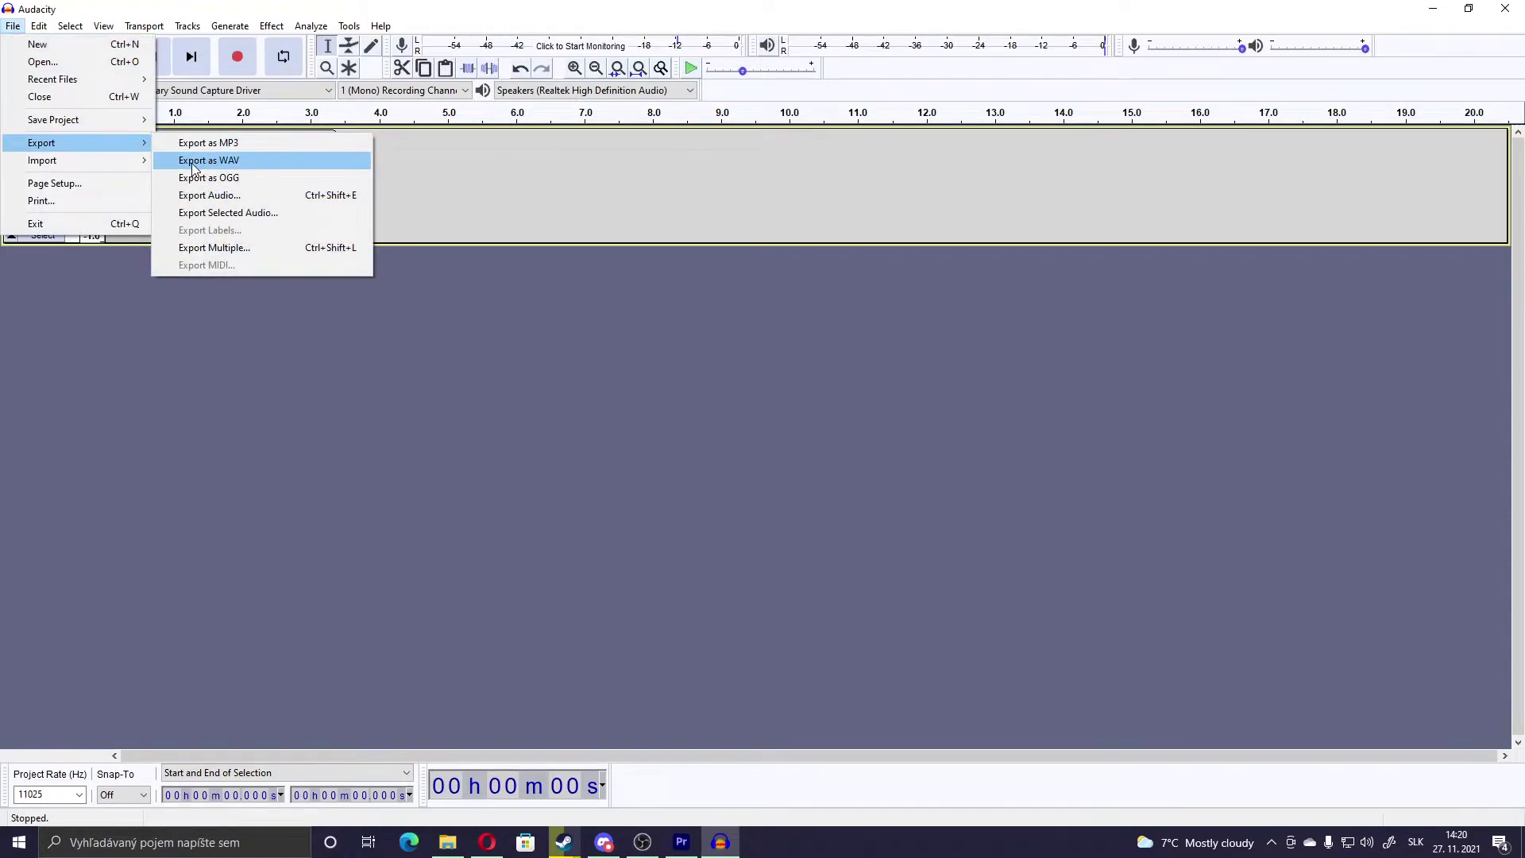
{"action": "left_click", "coordinate": [236, 162]}
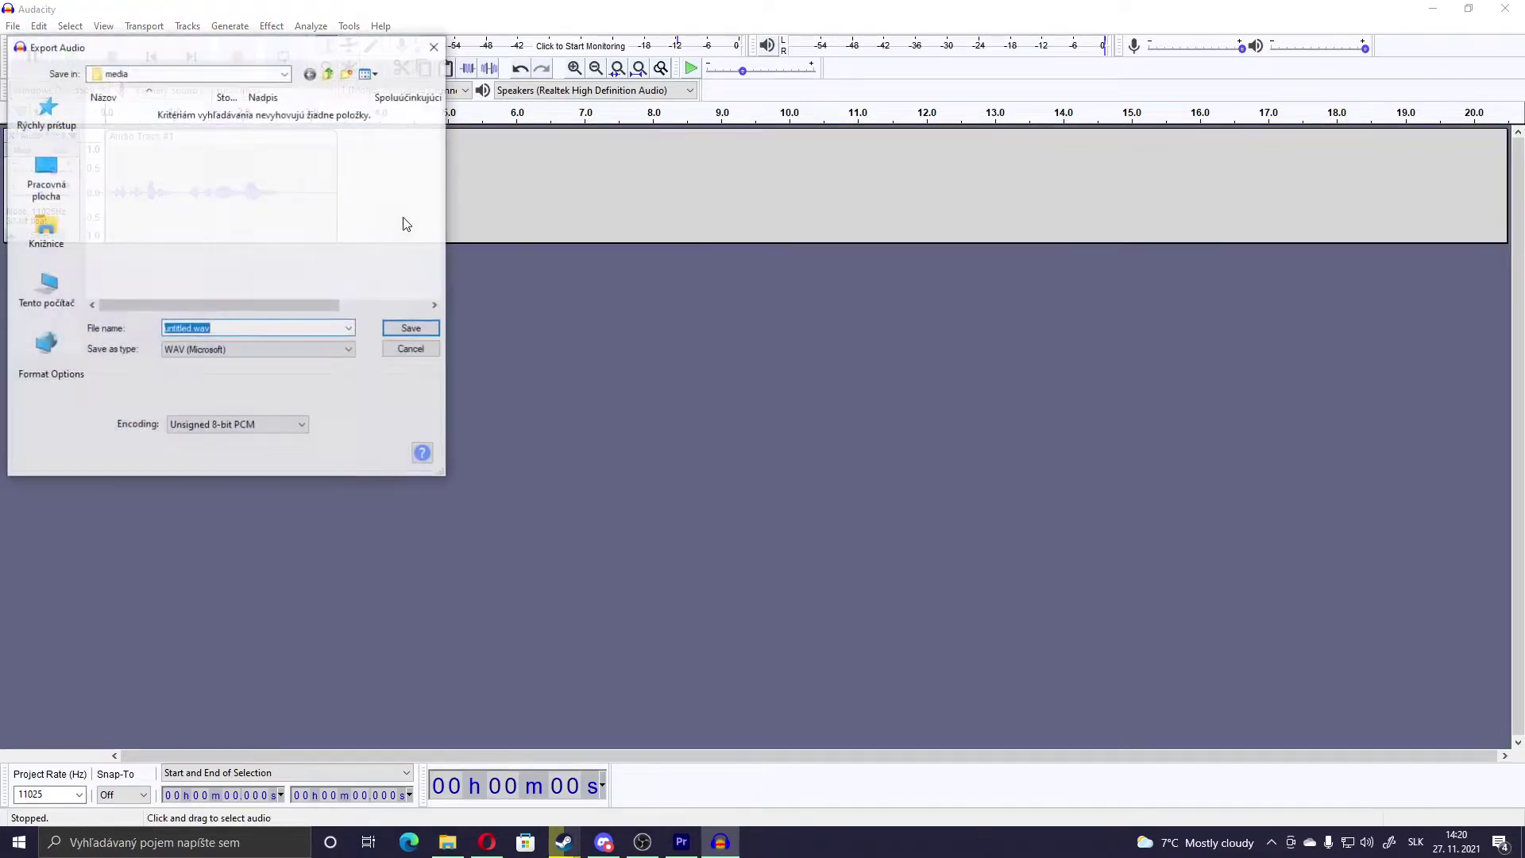
{"action": "left_click", "coordinate": [285, 73]}
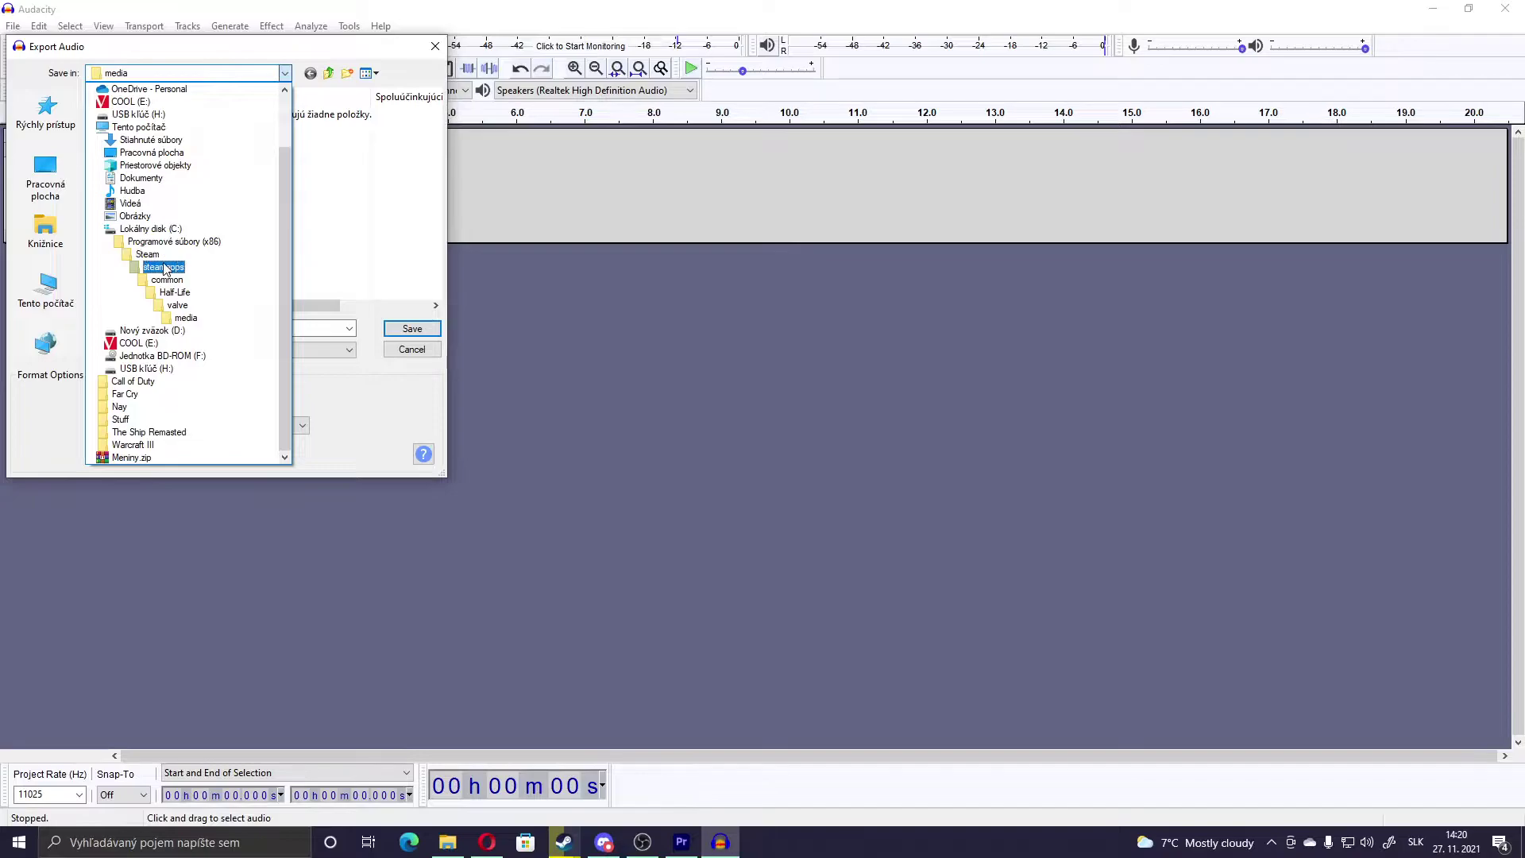
{"action": "left_click", "coordinate": [182, 310]}
{"action": "scroll", "coordinate": [255, 230], "scroll_direction": "down", "scroll_amount": 1}
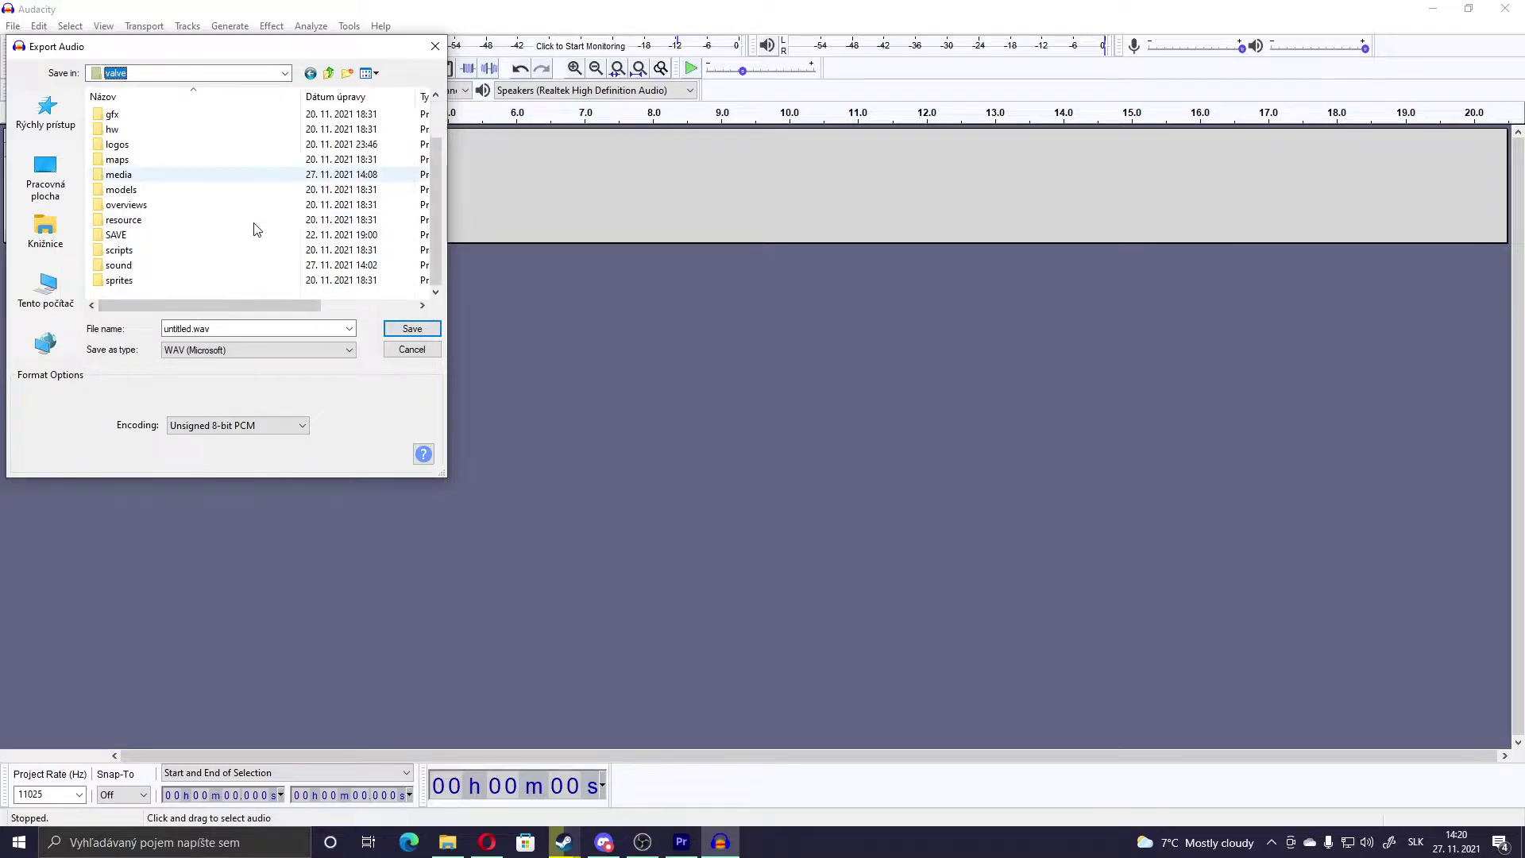
{"action": "double_click", "coordinate": [117, 267]}
{"action": "scroll", "coordinate": [159, 199], "scroll_direction": "down", "scroll_amount": 6}
{"action": "scroll", "coordinate": [170, 241], "scroll_direction": "down", "scroll_amount": 5}
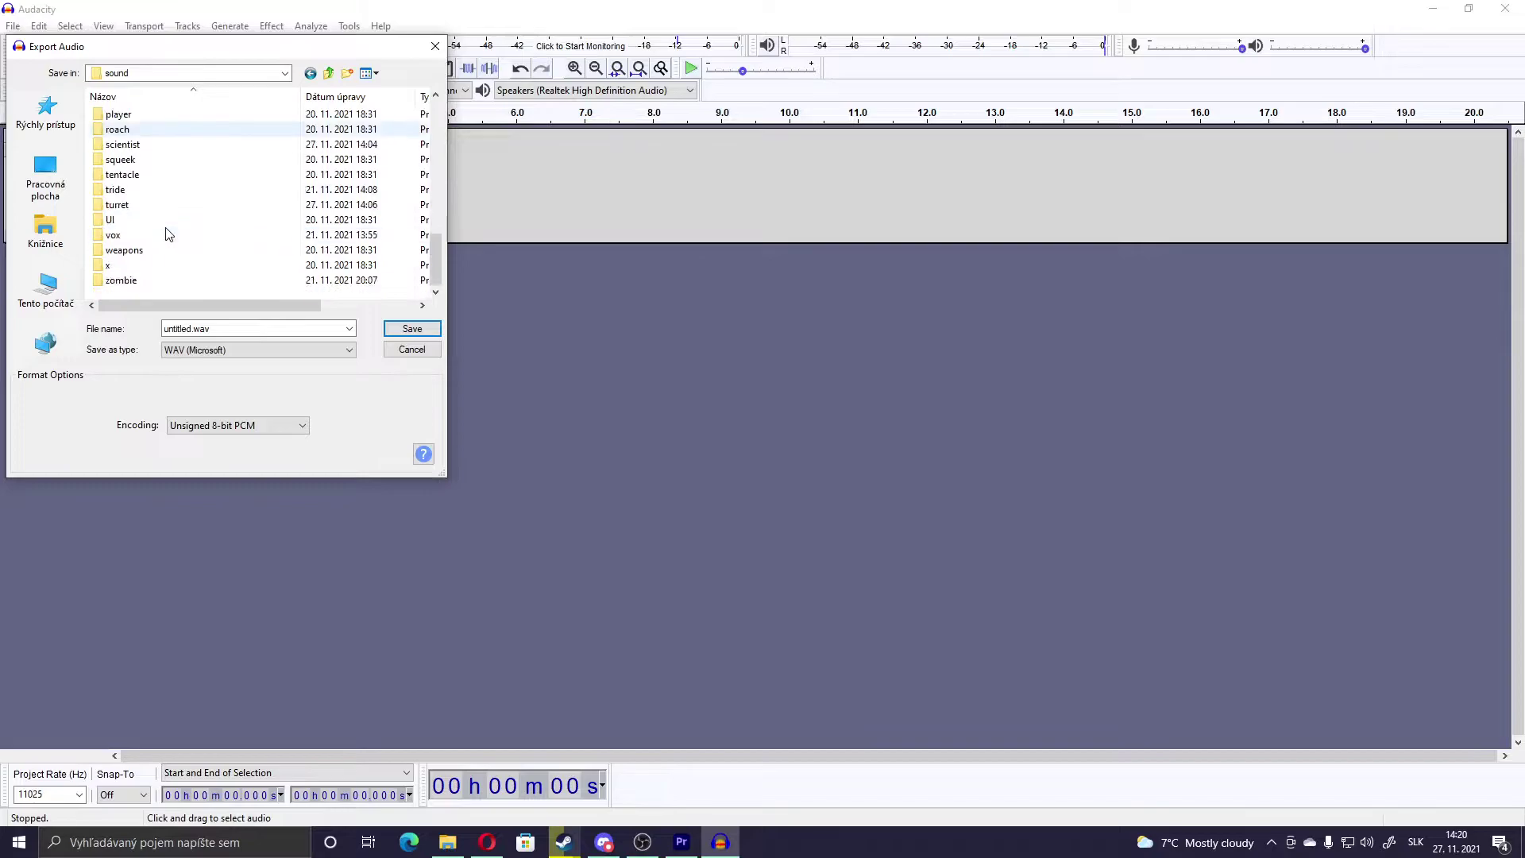
{"action": "scroll", "coordinate": [151, 252], "scroll_direction": "up", "scroll_amount": 12}
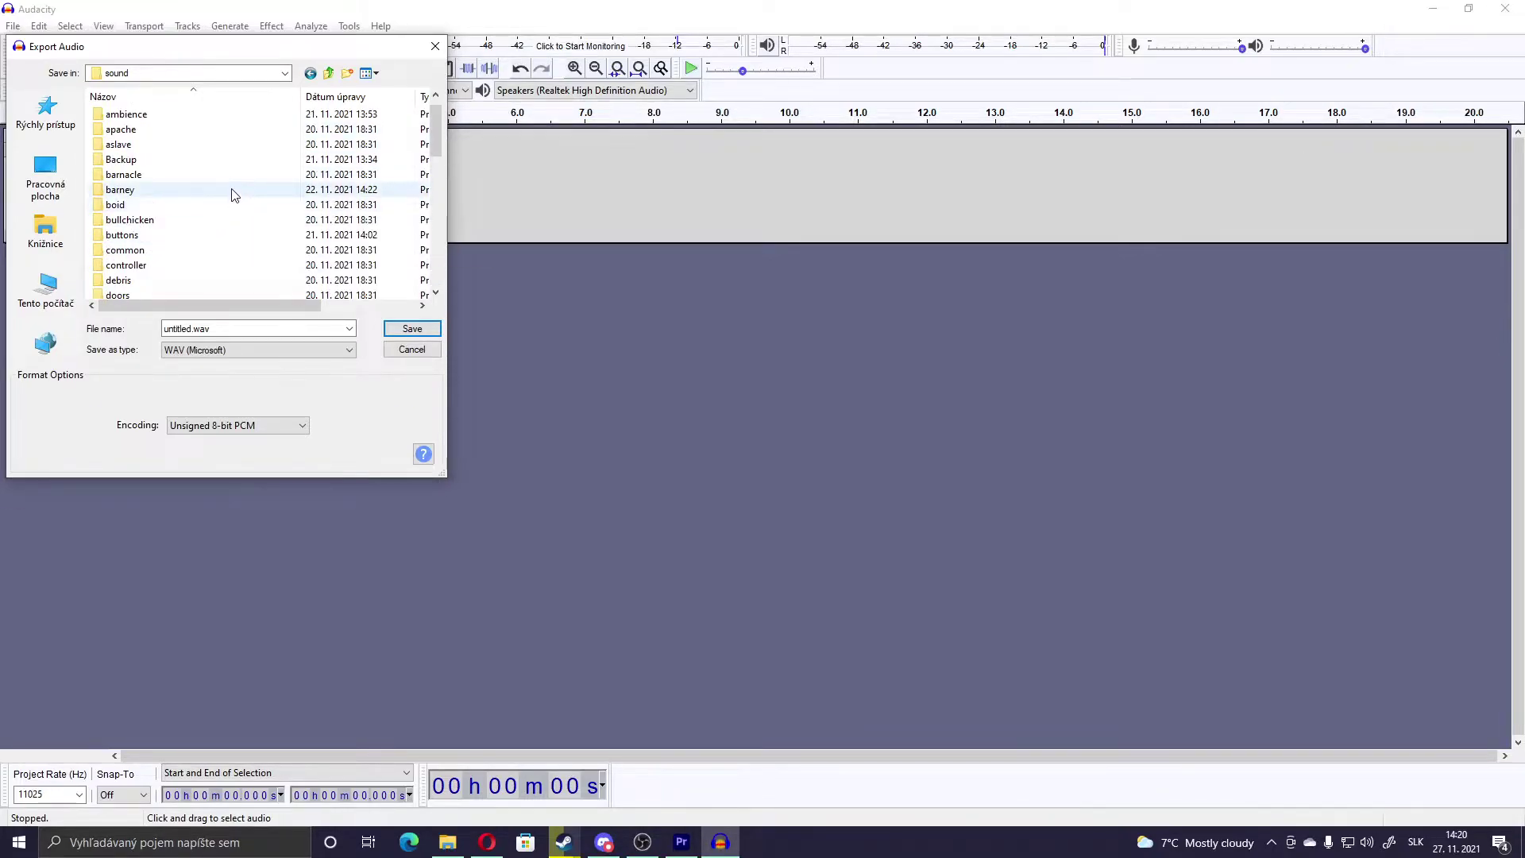
{"action": "scroll", "coordinate": [207, 197], "scroll_direction": "up", "scroll_amount": 1}
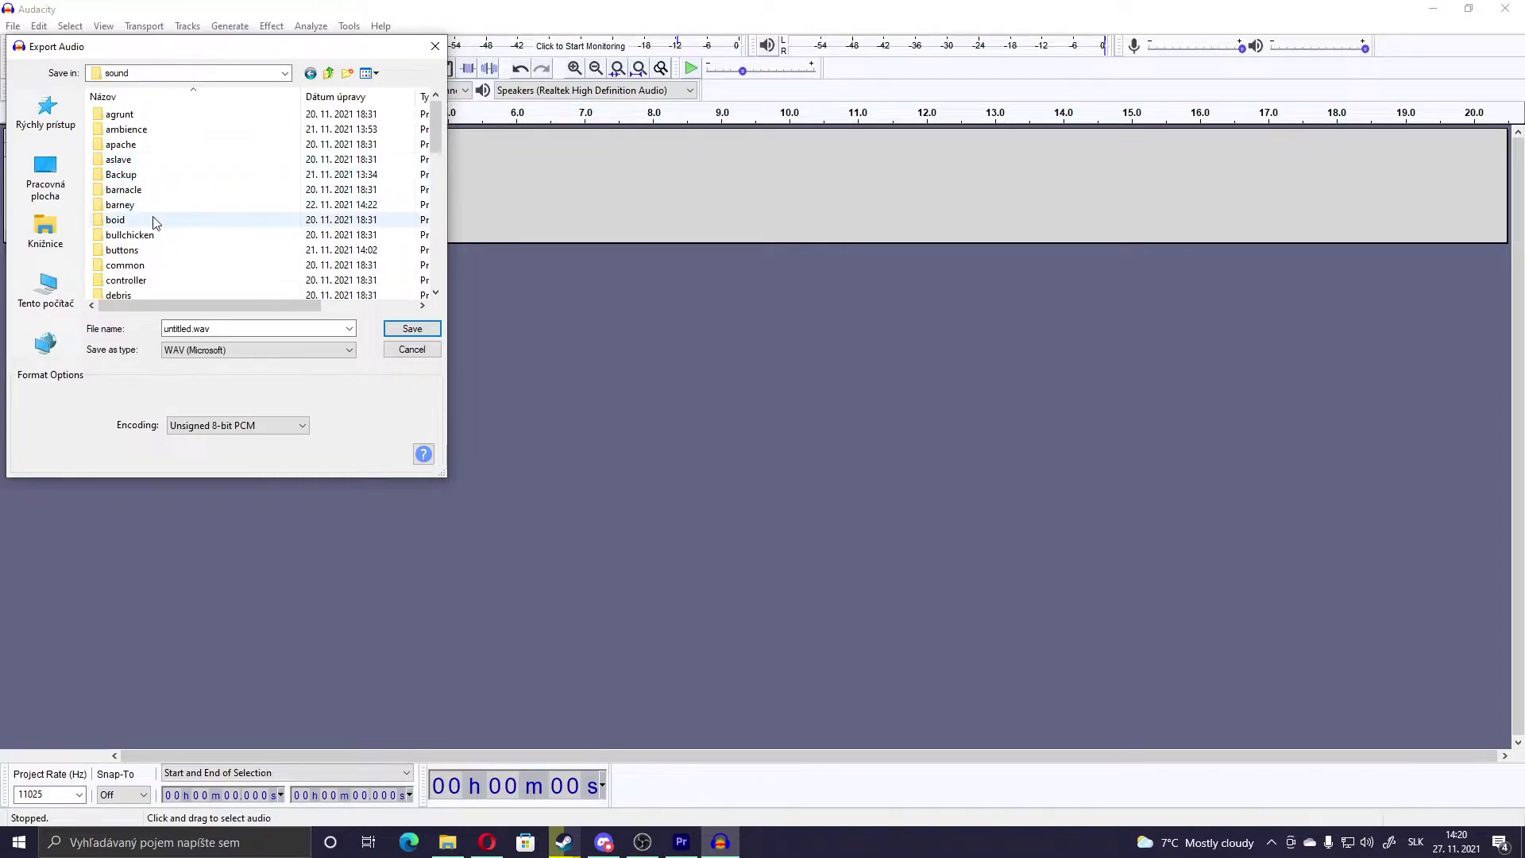
{"action": "scroll", "coordinate": [145, 231], "scroll_direction": "down", "scroll_amount": 8}
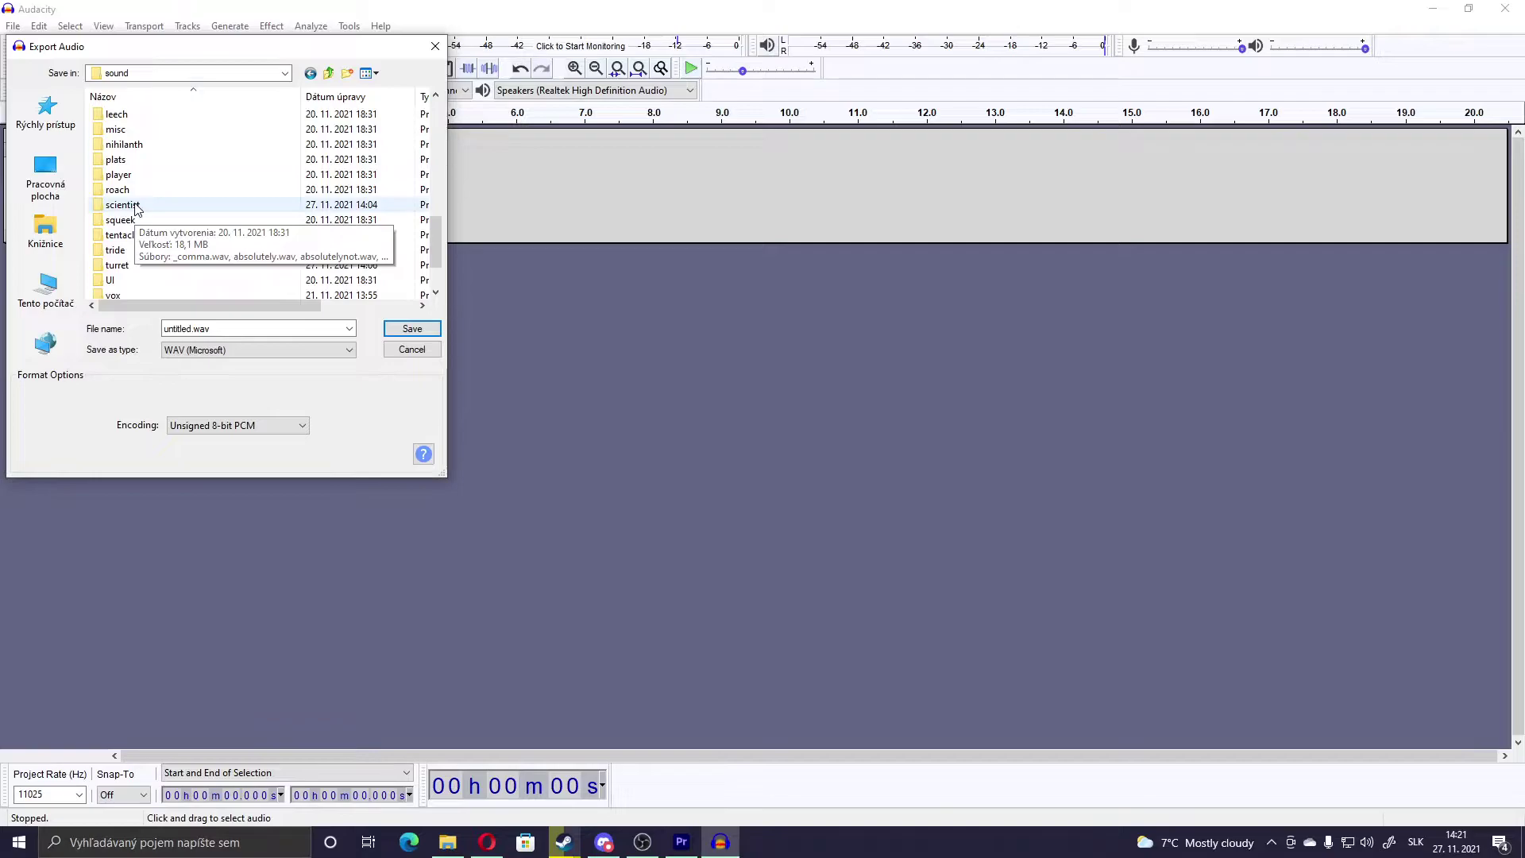
{"action": "double_click", "coordinate": [136, 208]}
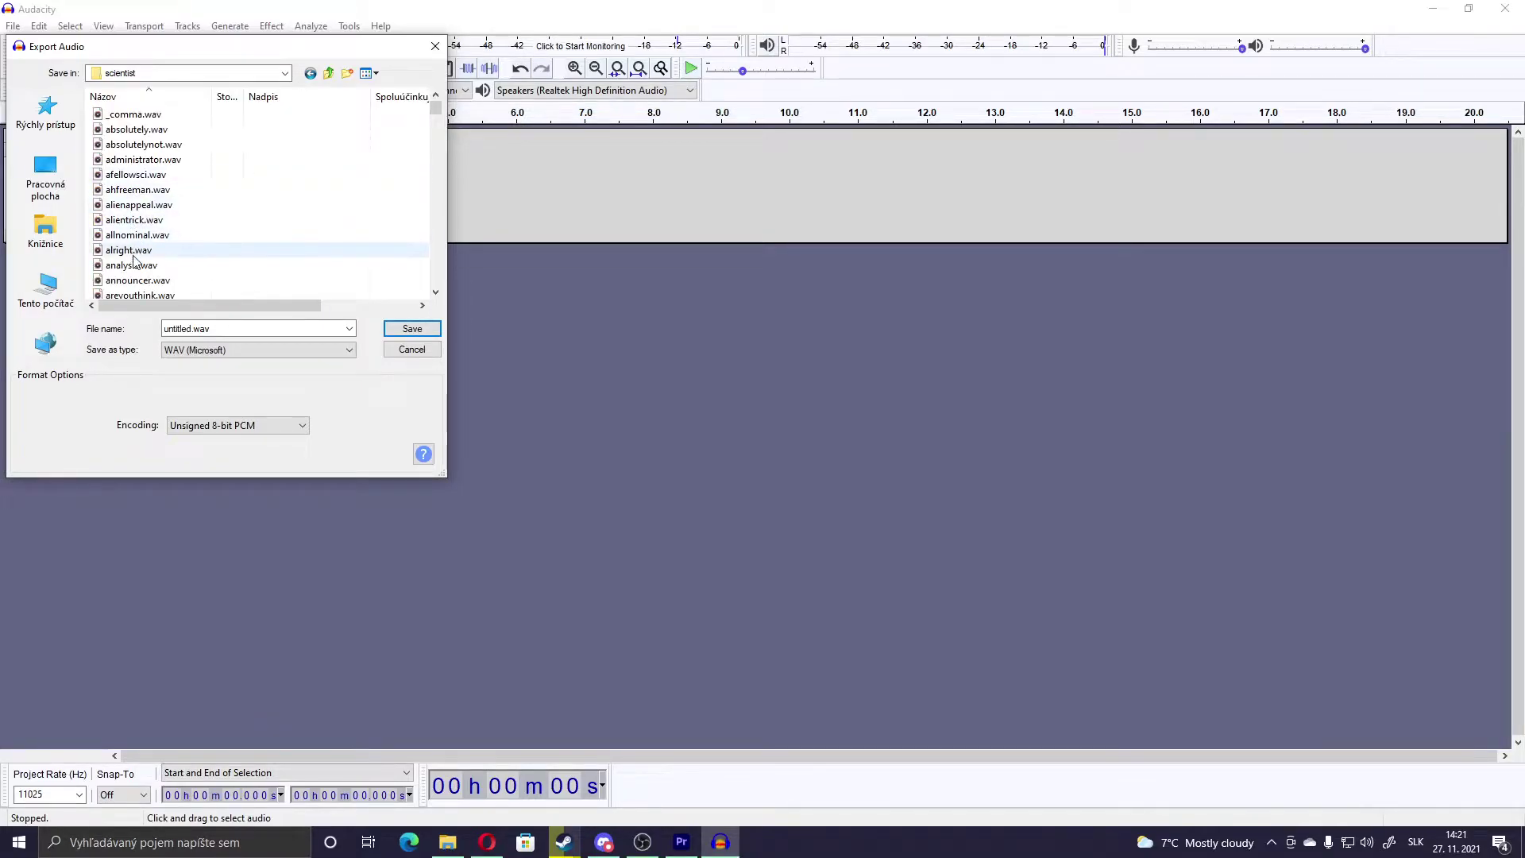
{"action": "scroll", "coordinate": [137, 258], "scroll_direction": "down", "scroll_amount": 1}
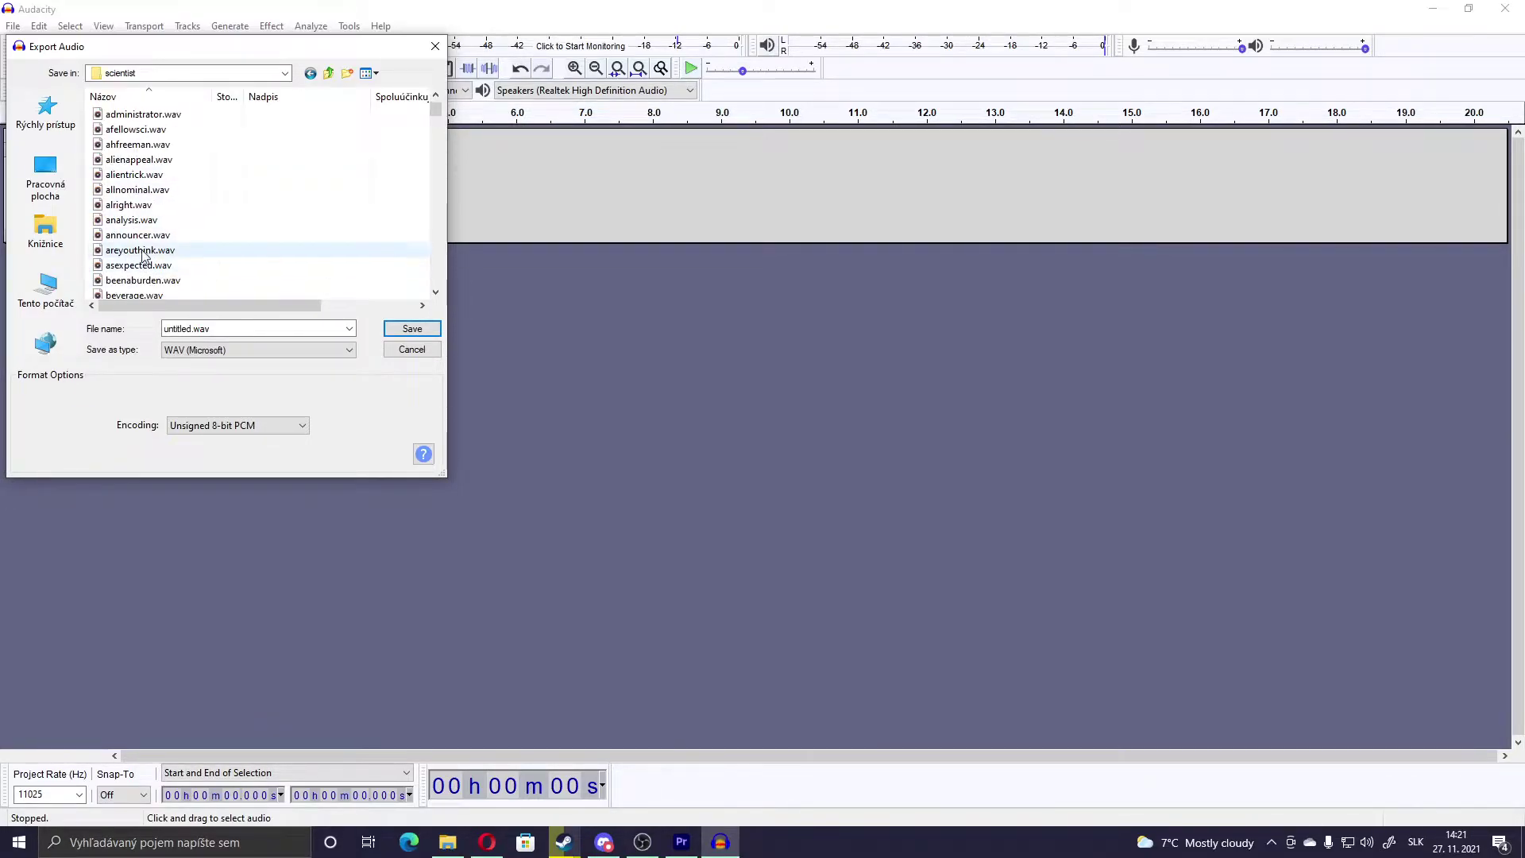
{"action": "left_click", "coordinate": [132, 253]}
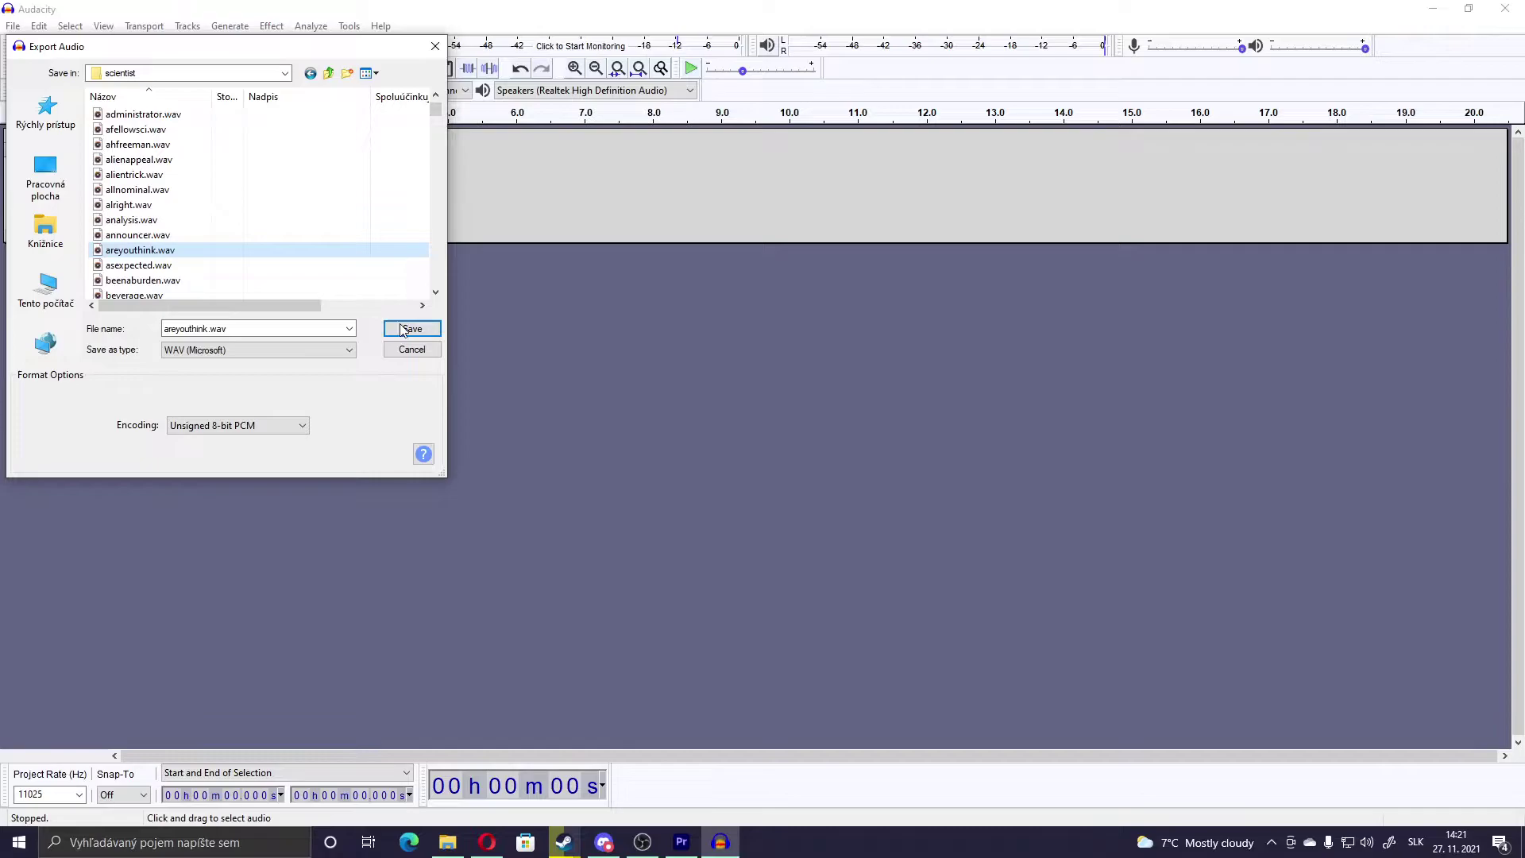
Keep Unsigned 8-bit PCM encoding, save, confirm overwriting areyouthink.wav, and accept empty metadata
{"action": "left_click", "coordinate": [303, 427]}
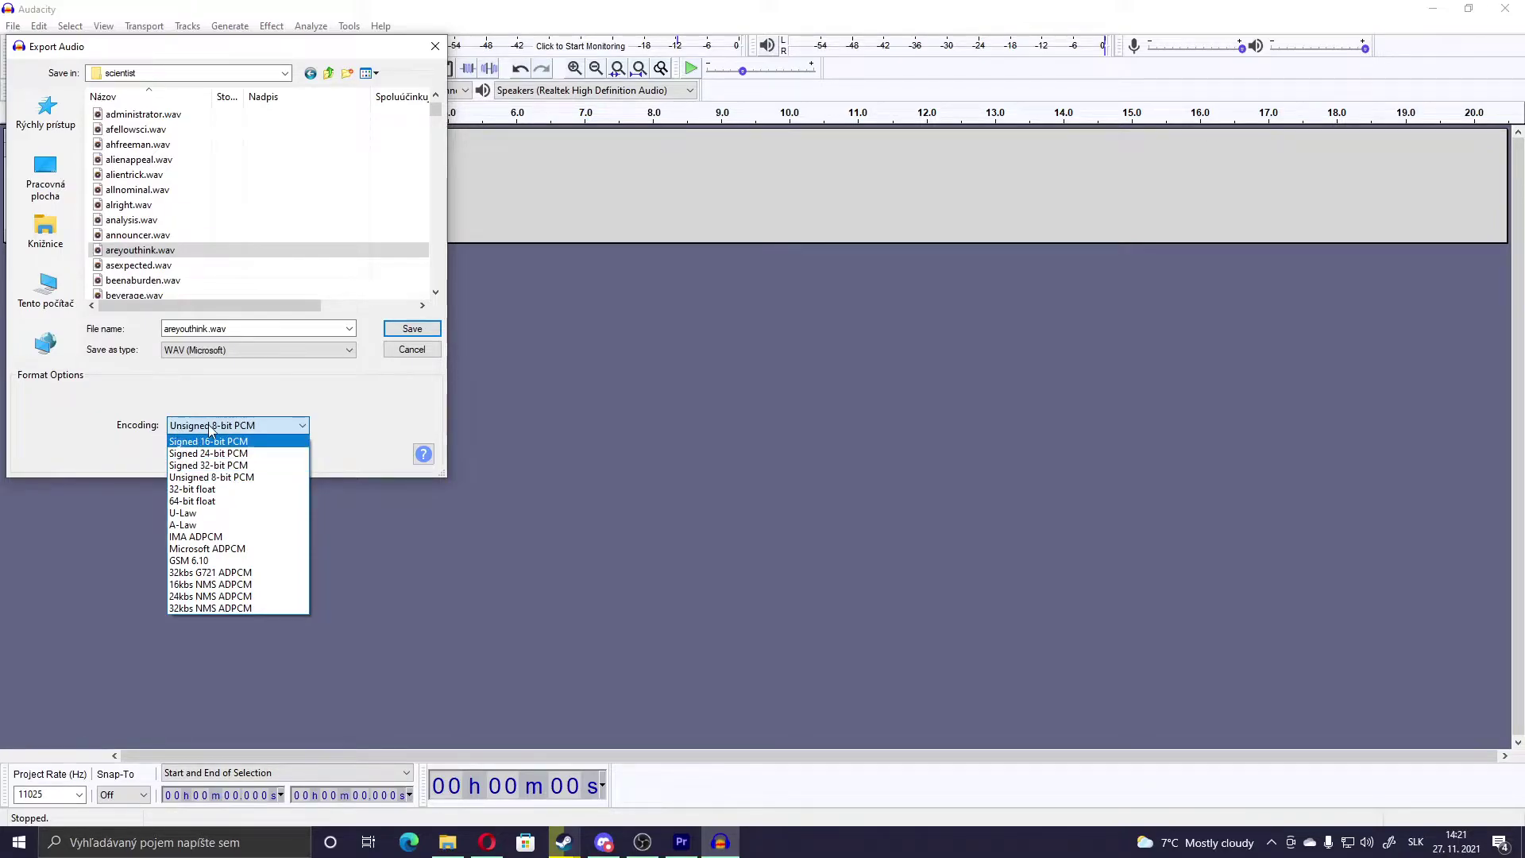
{"action": "left_click", "coordinate": [228, 476]}
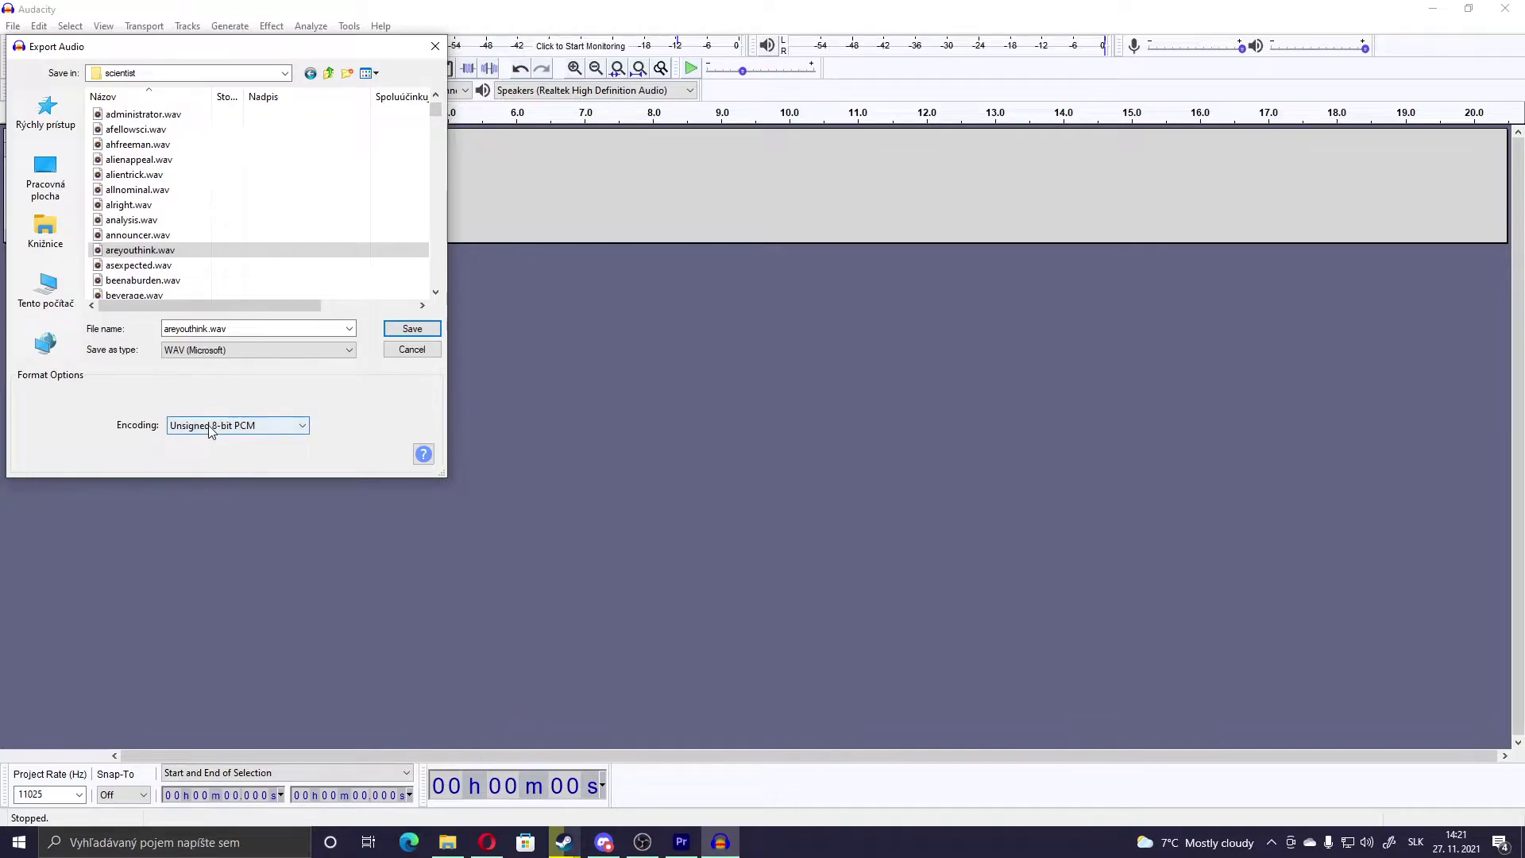
{"action": "left_click", "coordinate": [425, 329]}
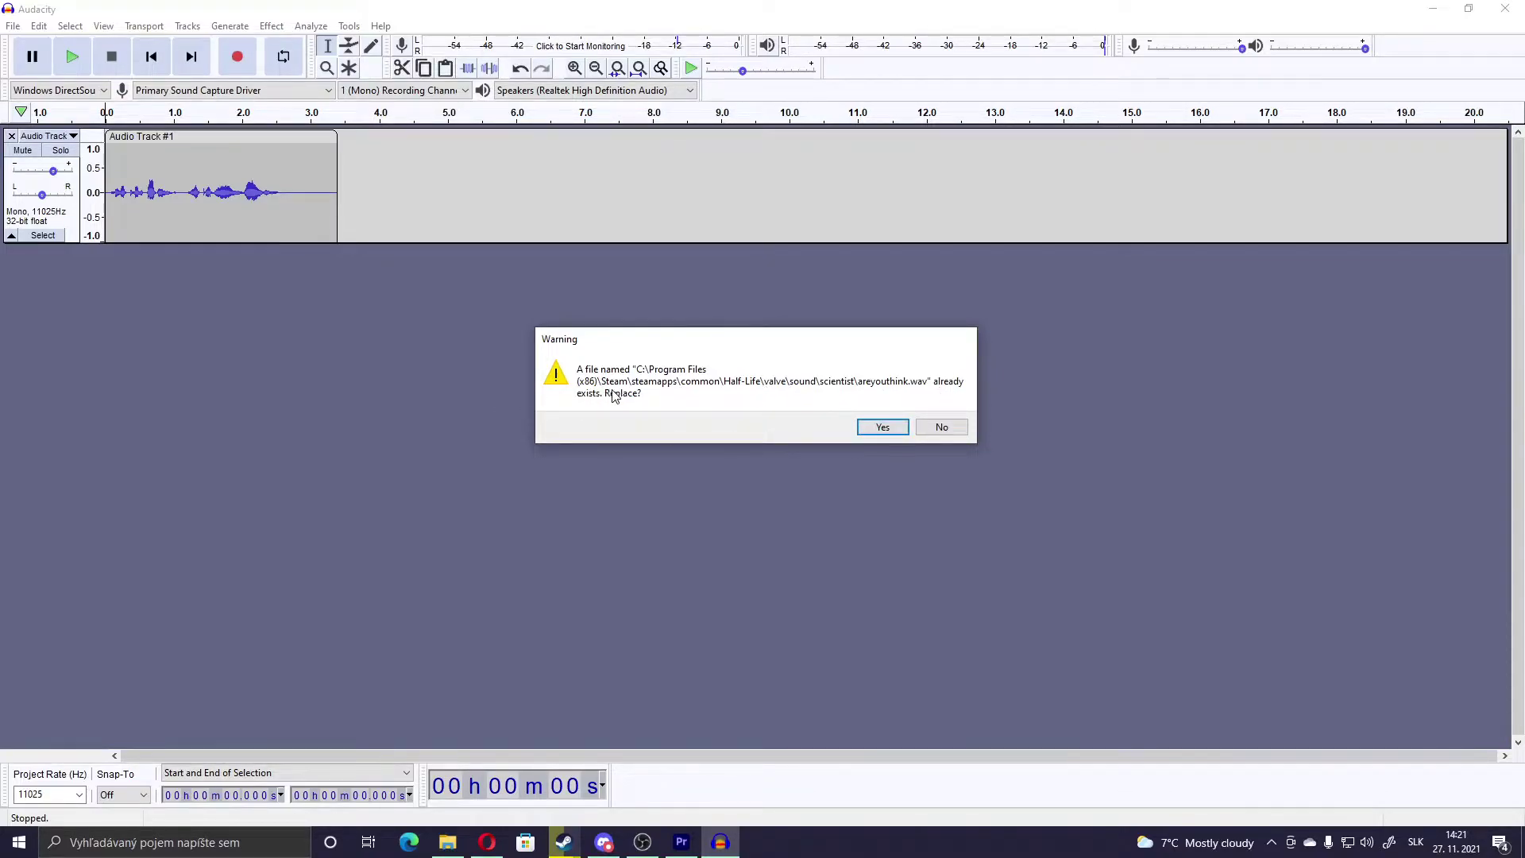
{"action": "left_click", "coordinate": [880, 427]}
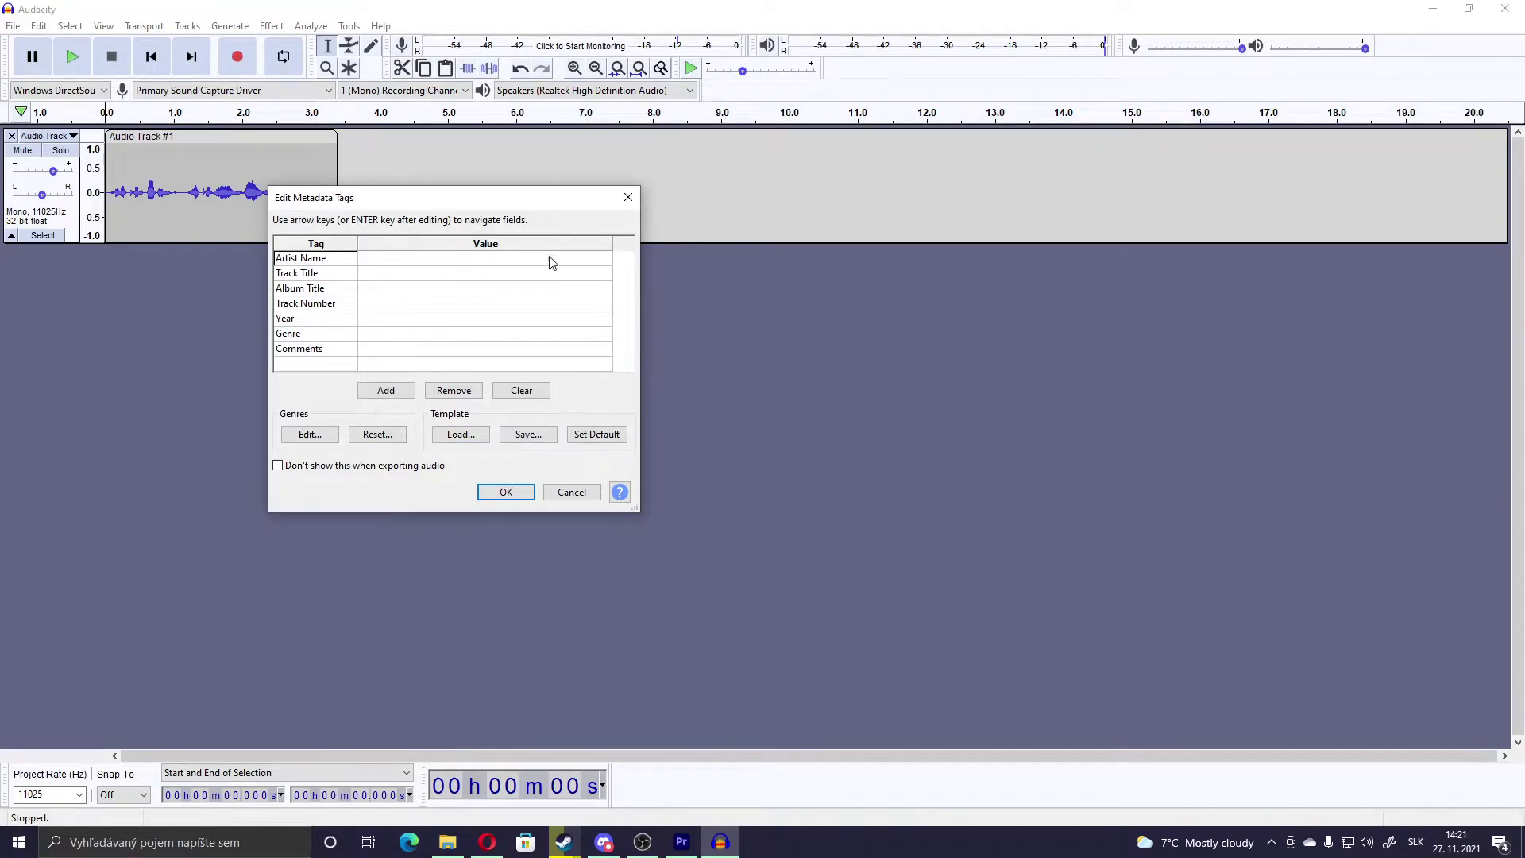
{"action": "left_click", "coordinate": [510, 490]}
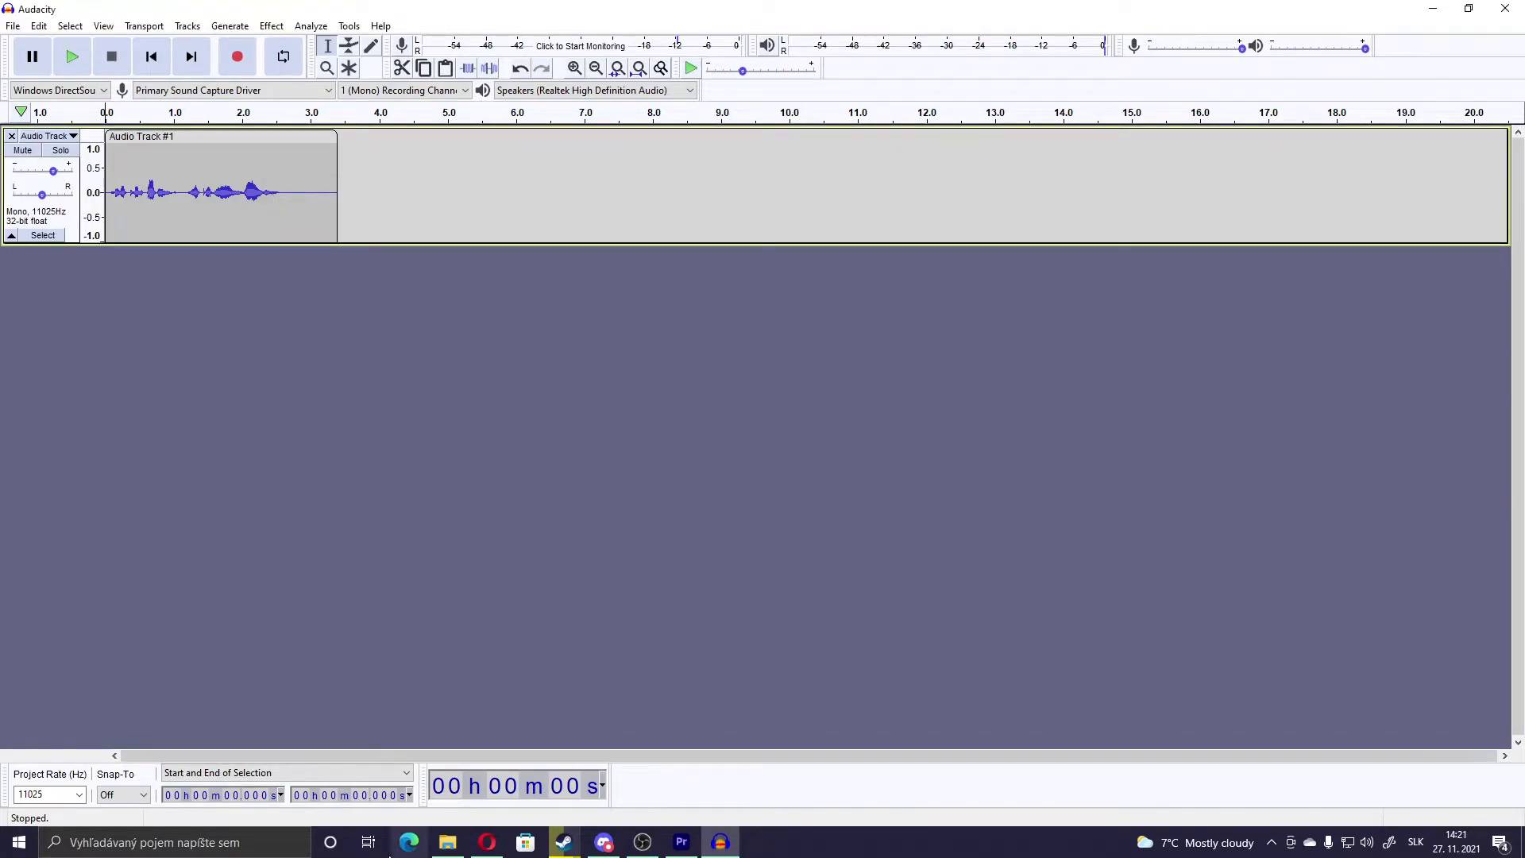
Play the replaced areyouthink.wav from the scientist folder in File Explorer, then close Groove Music
{"action": "left_click", "coordinate": [449, 844]}
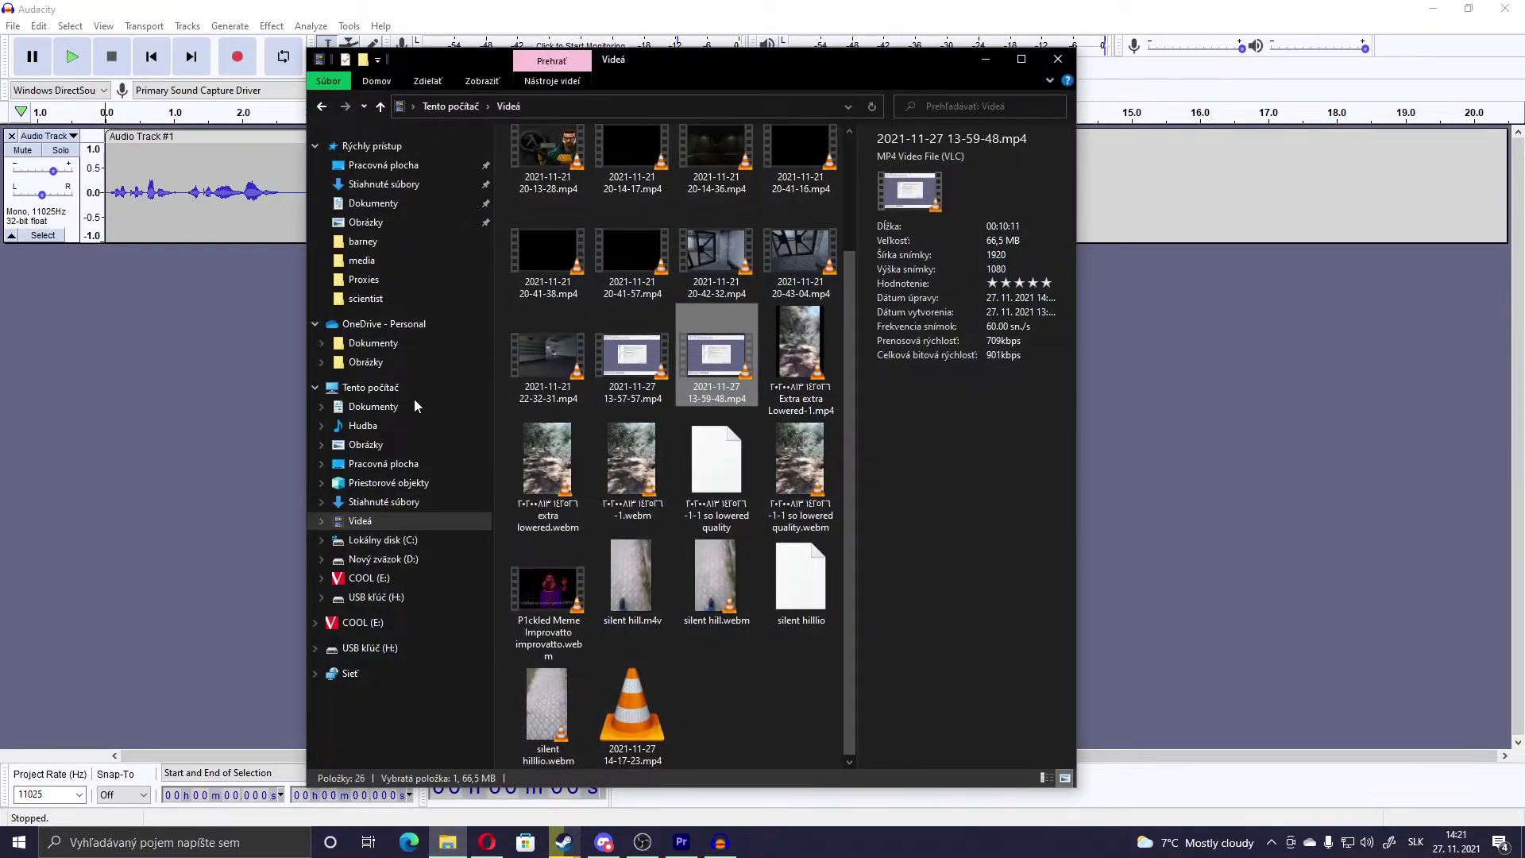
{"action": "left_click", "coordinate": [368, 299]}
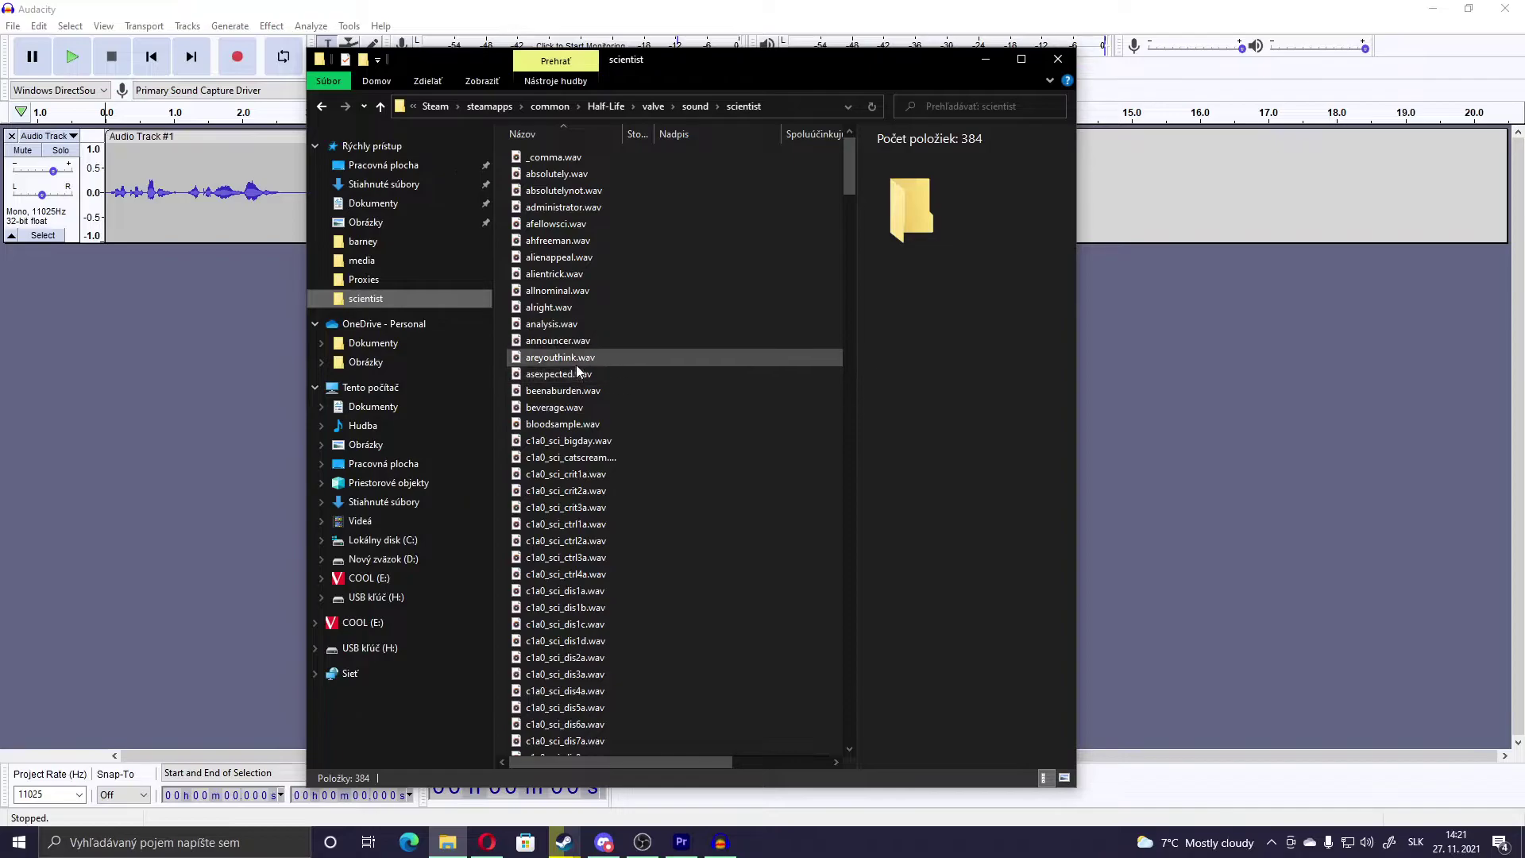
{"action": "double_click", "coordinate": [541, 358]}
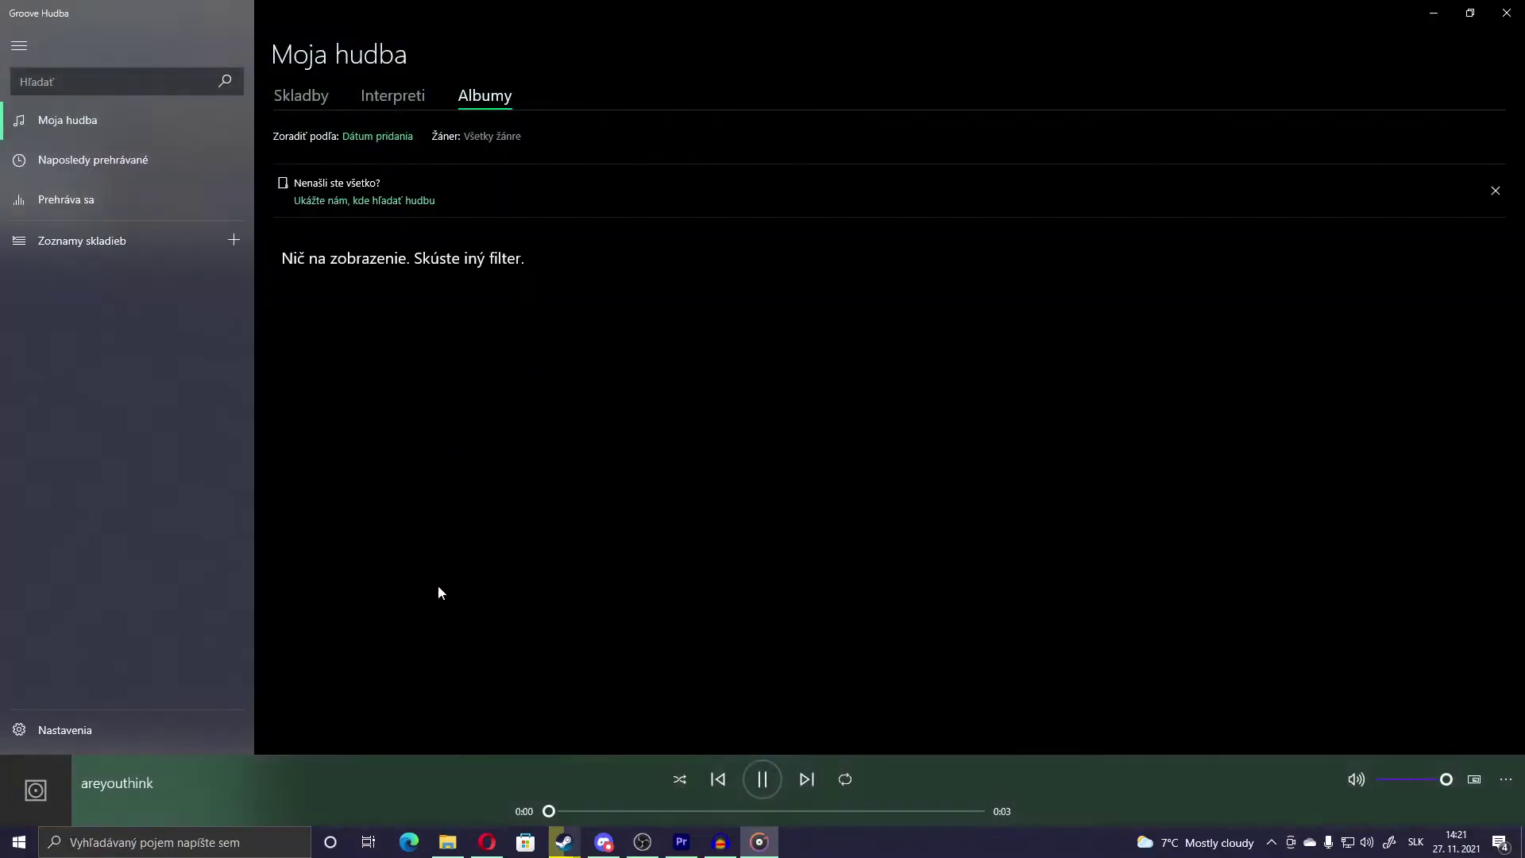
{"action": "left_click", "coordinate": [1507, 13]}
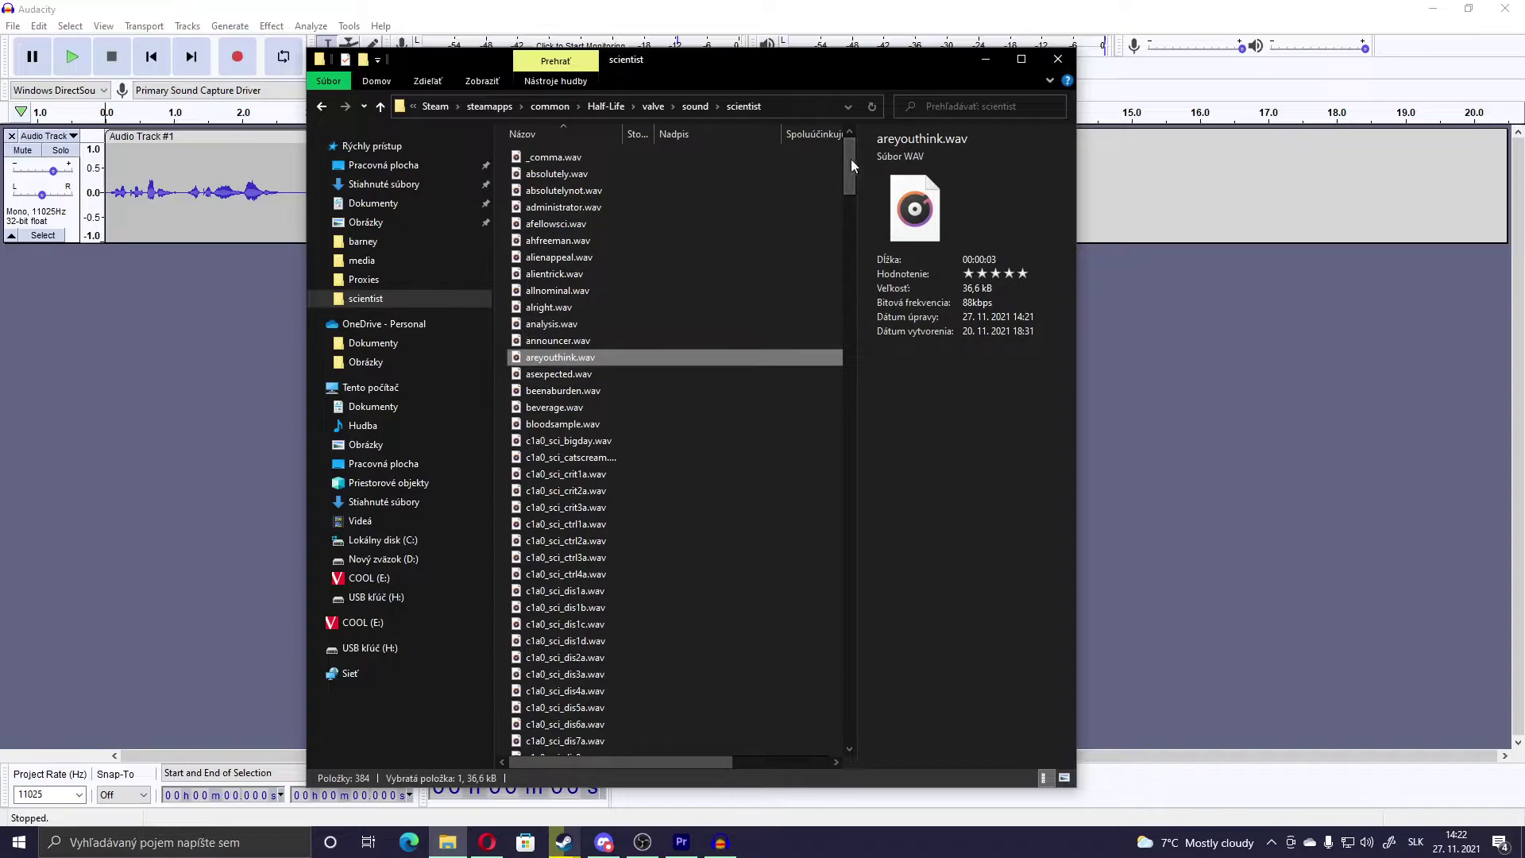
Browse the scientist sound files, then delete Audio Track #1 in Audacity, leaving an empty project
{"action": "left_click_drag", "start_coordinate": [853, 160], "coordinate": [855, 234]}
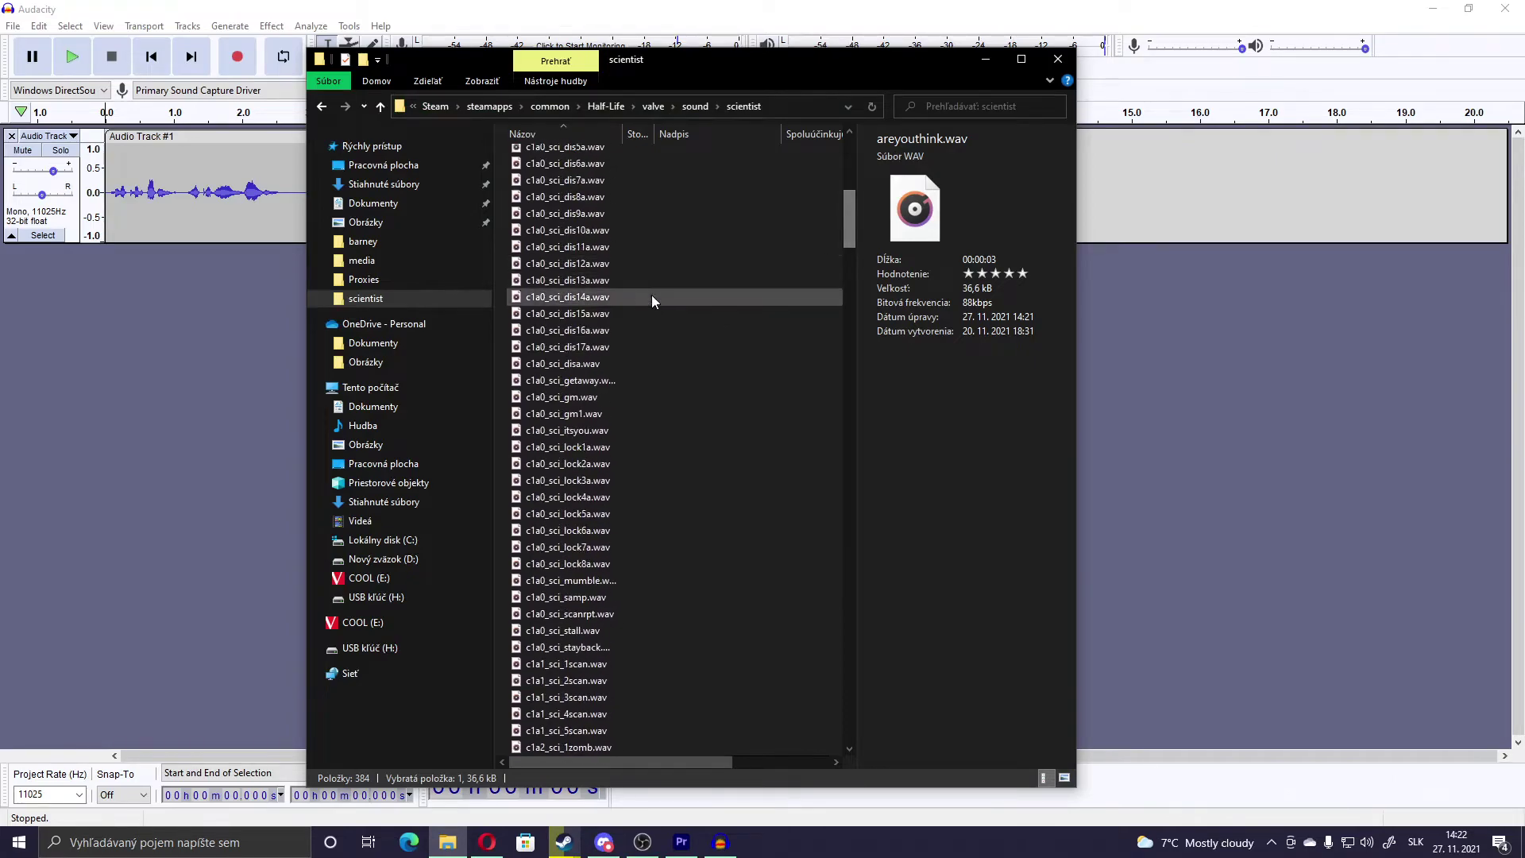
{"action": "scroll", "coordinate": [556, 338], "scroll_direction": "up", "scroll_amount": 3}
{"action": "scroll", "coordinate": [547, 292], "scroll_direction": "up", "scroll_amount": 5}
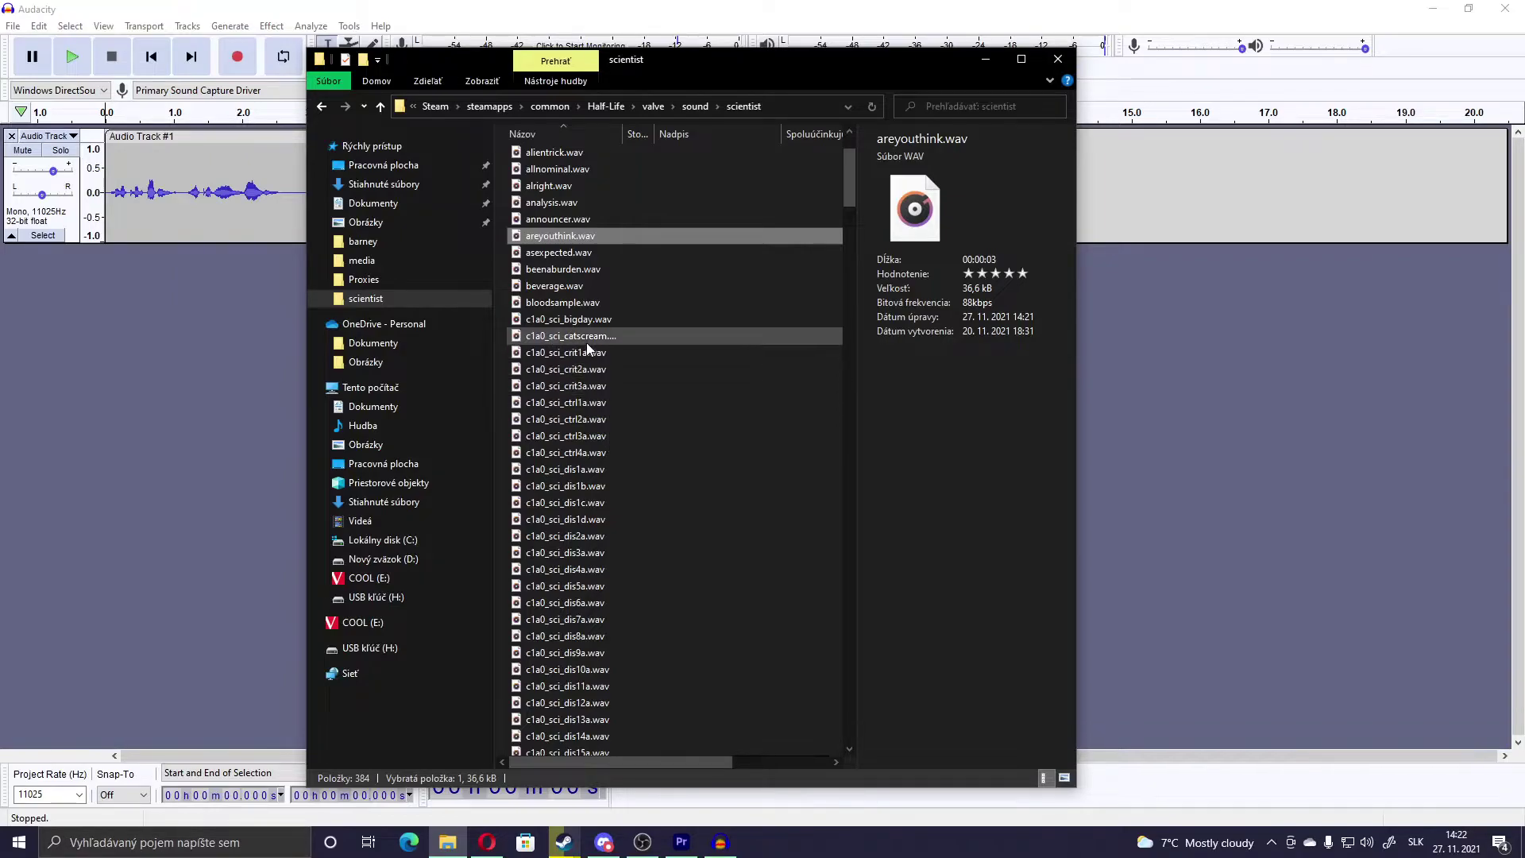
{"action": "scroll", "coordinate": [512, 393], "scroll_direction": "down", "scroll_amount": 4}
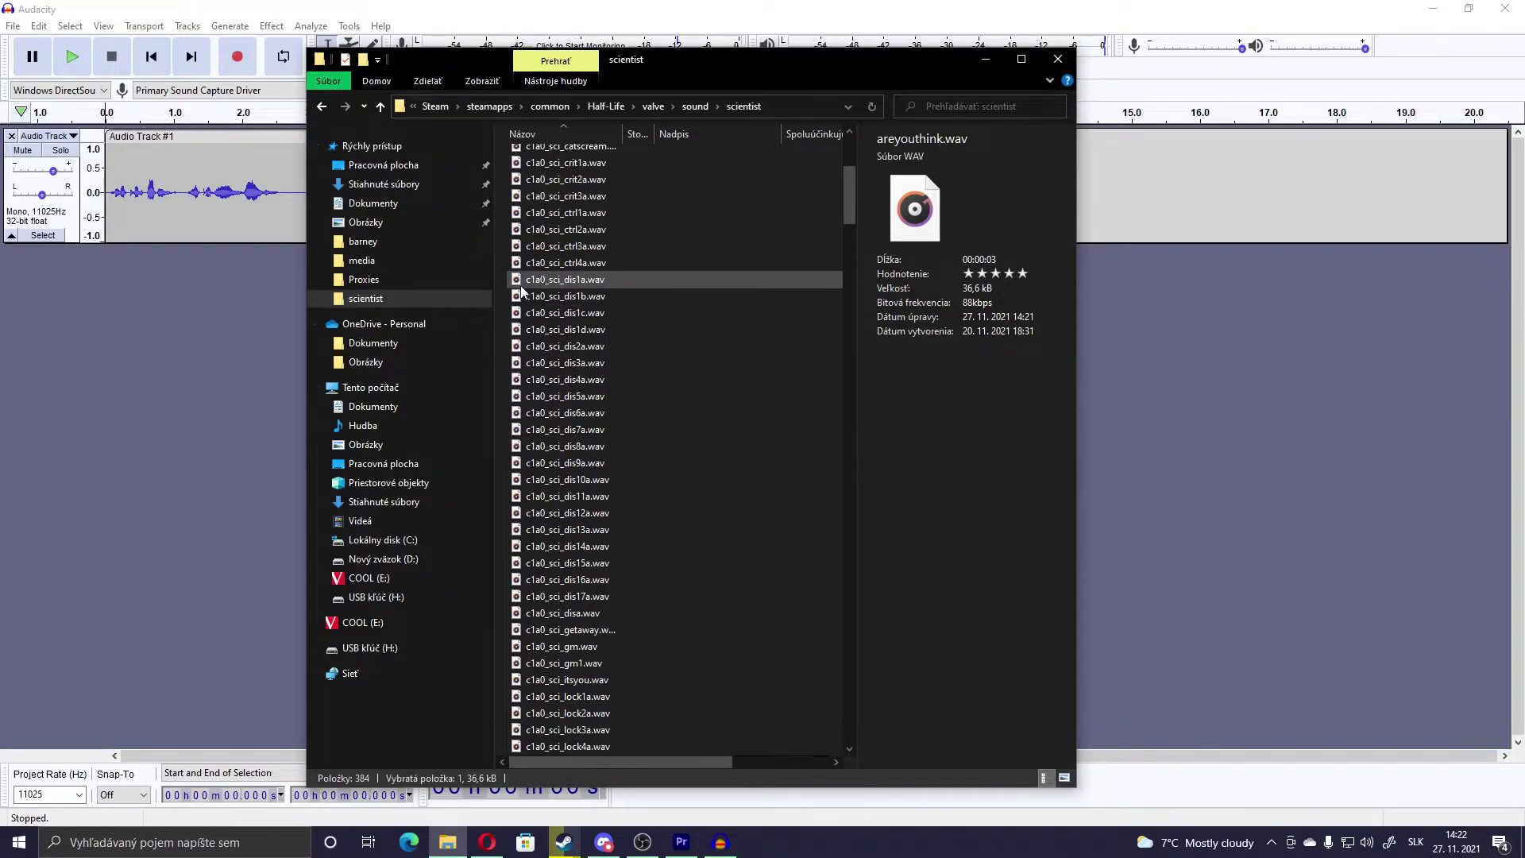
{"action": "scroll", "coordinate": [521, 289], "scroll_direction": "up", "scroll_amount": 2}
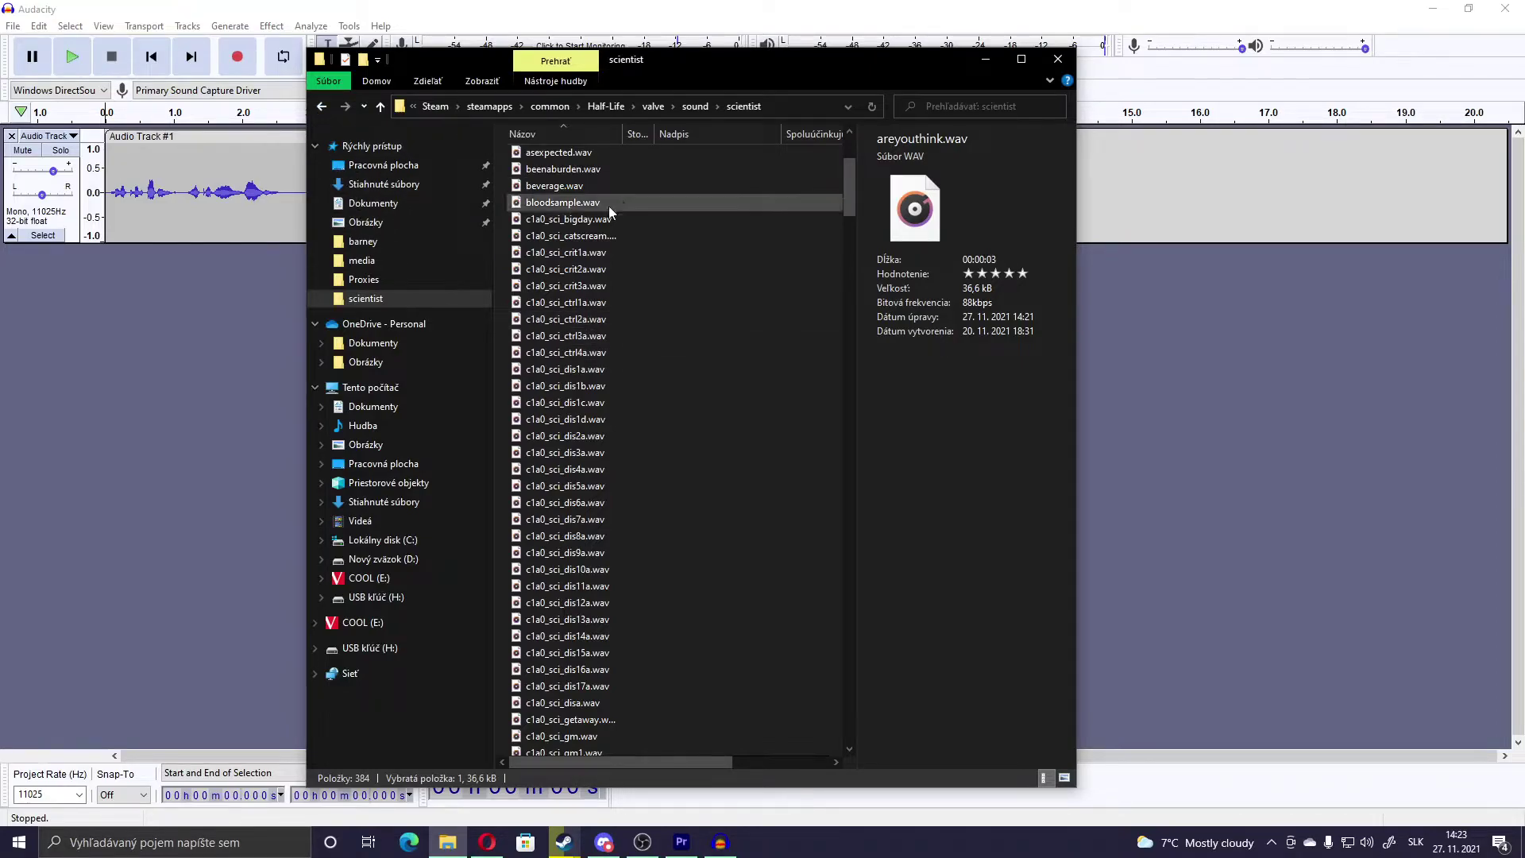
{"action": "left_click", "coordinate": [1223, 435]}
{"action": "left_click", "coordinate": [12, 136]}
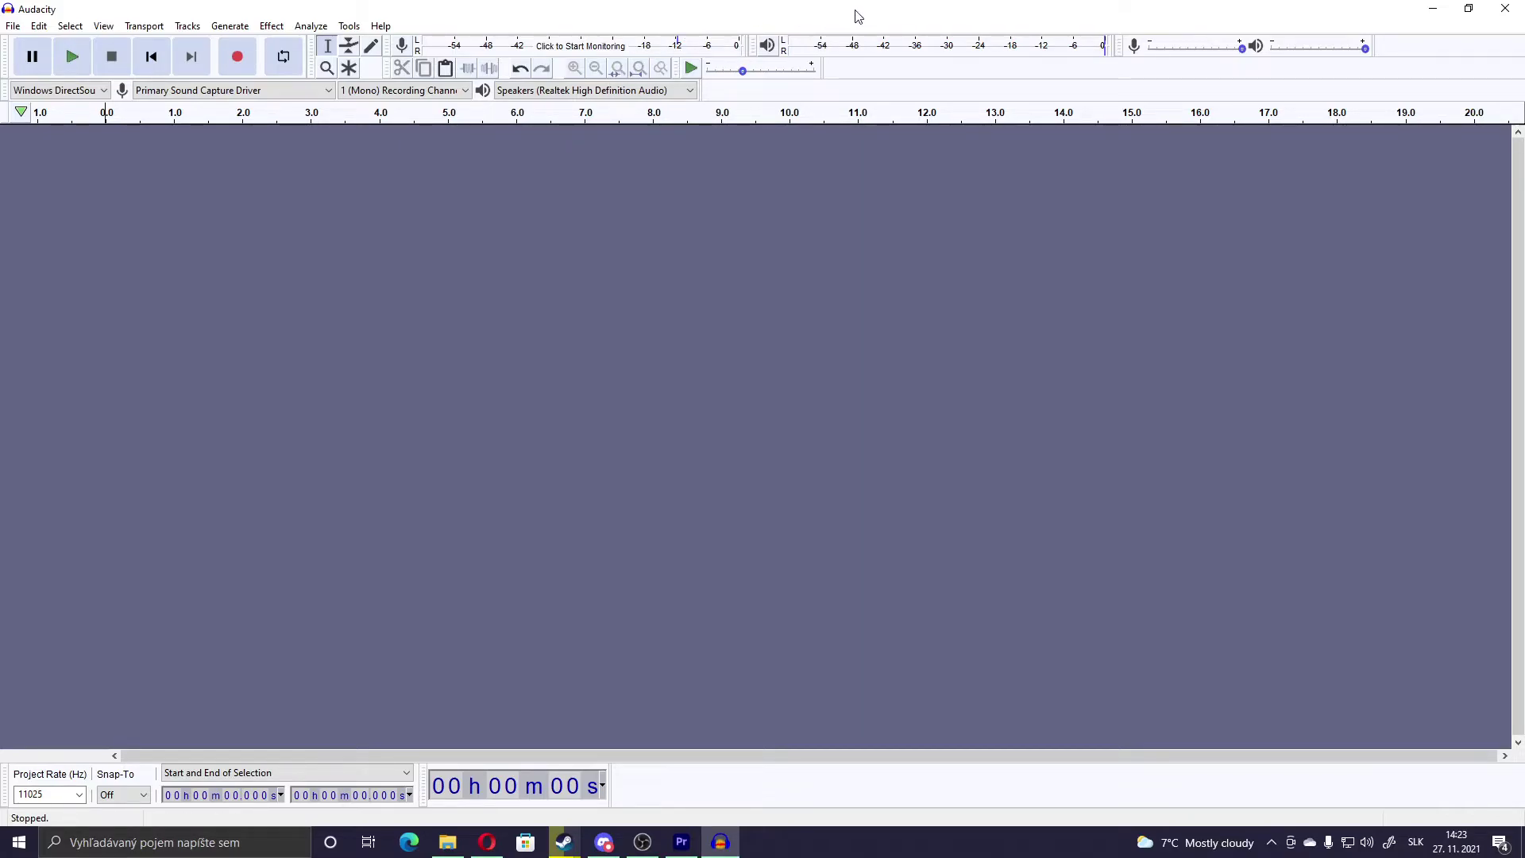
Drag Graze the Roof.mp3 from the desktop into Audacity as a stereo 48000 Hz track and preview it
{"action": "left_click_drag", "start_coordinate": [858, 16], "coordinate": [725, 68]}
{"action": "left_click_drag", "start_coordinate": [1391, 586], "coordinate": [696, 389]}
{"action": "double_click", "coordinate": [1039, 57]}
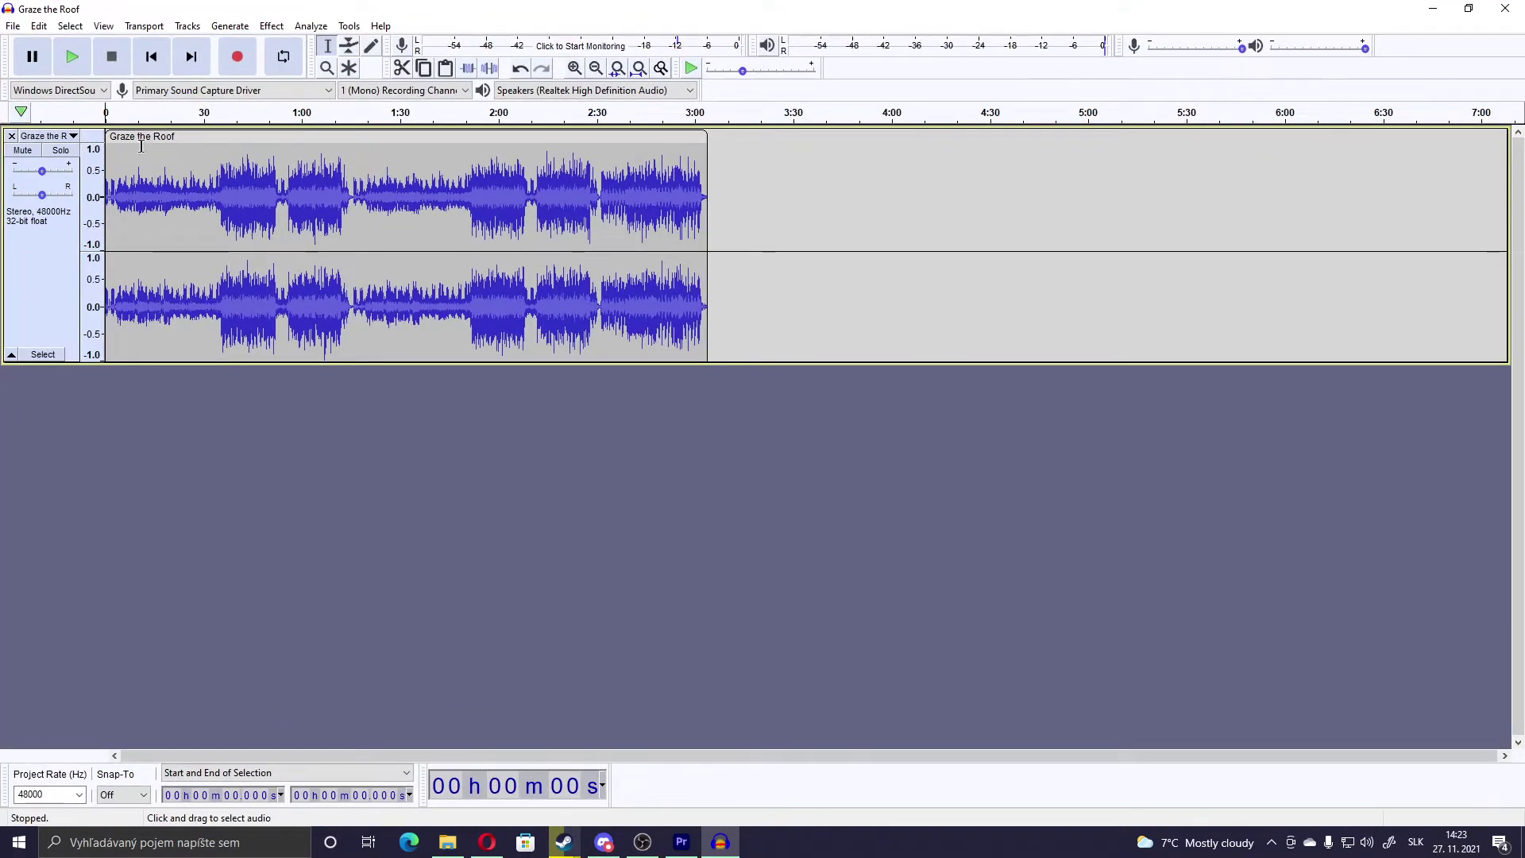
{"action": "key", "text": "space"}
{"action": "key", "text": "space"}
Set the project rate to 11025 Hz and split Graze the Roof to mono, deleting one channel
{"action": "left_click", "coordinate": [79, 795]}
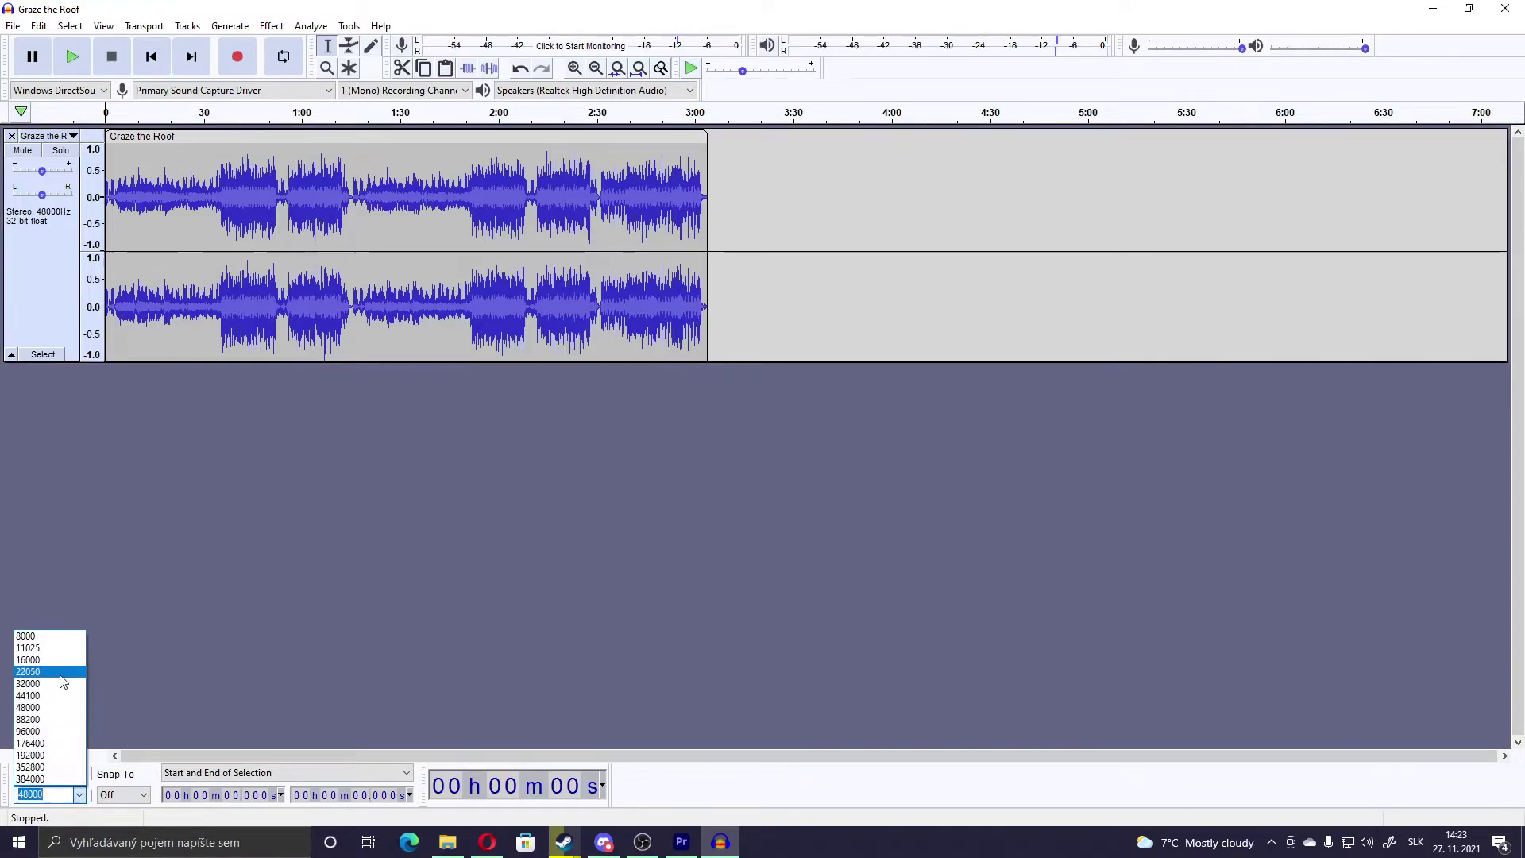
{"action": "left_click", "coordinate": [49, 653]}
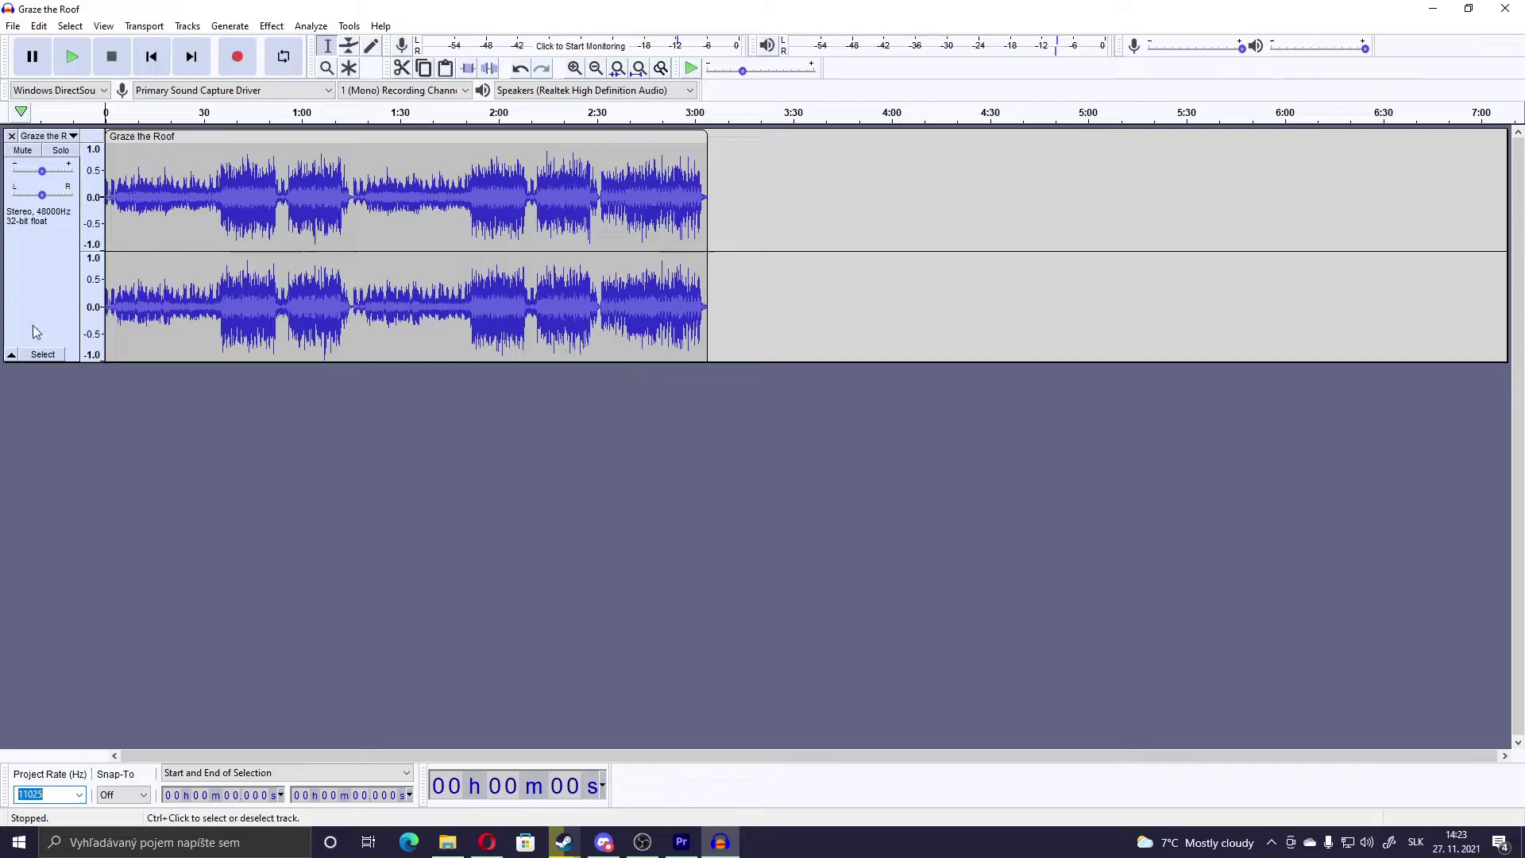
{"action": "right_click", "coordinate": [32, 243]}
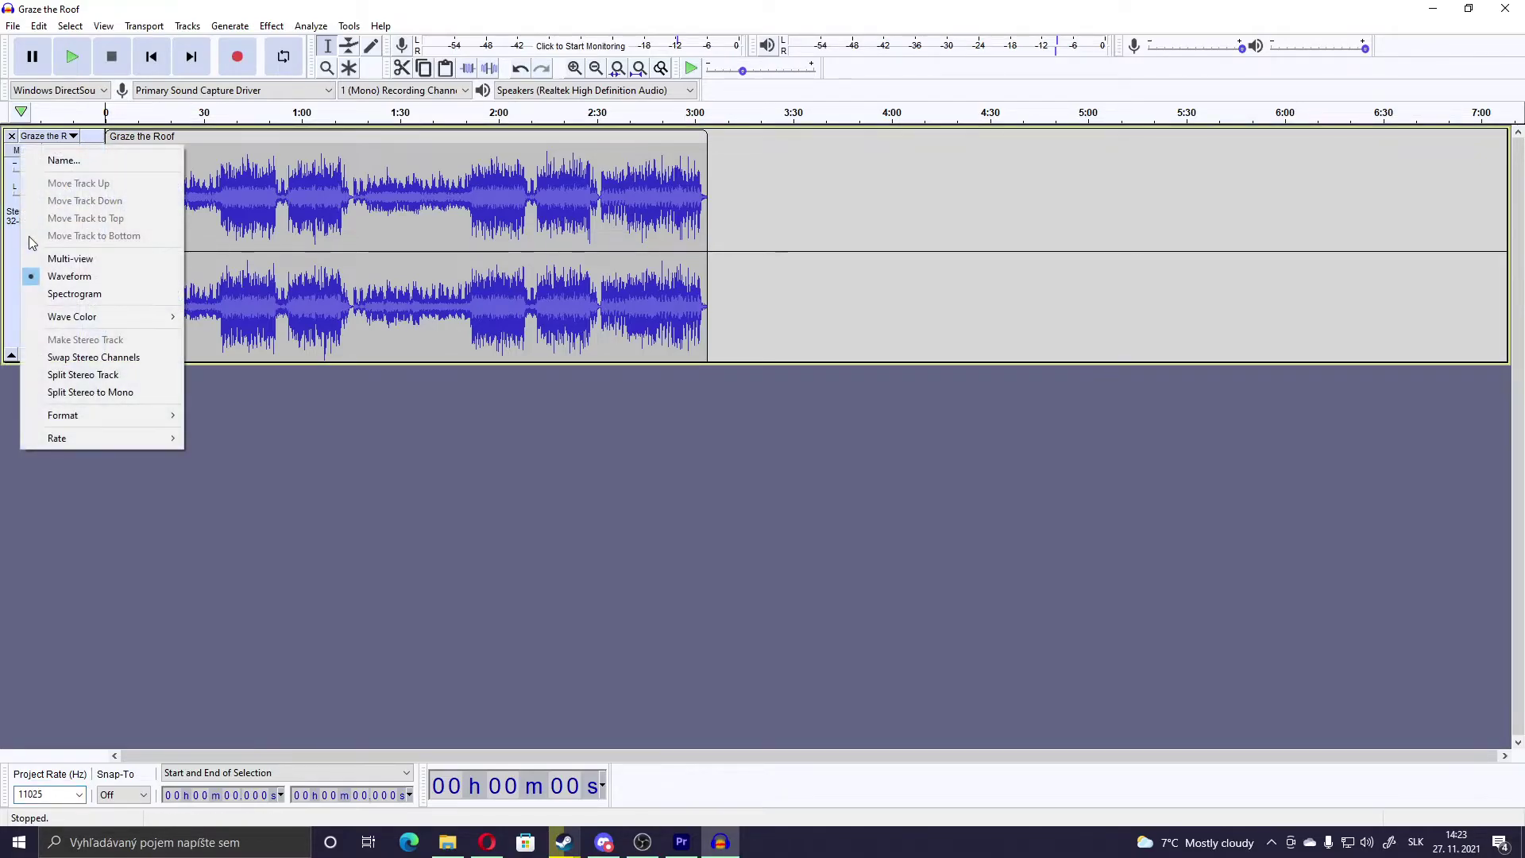
{"action": "left_click", "coordinate": [89, 395]}
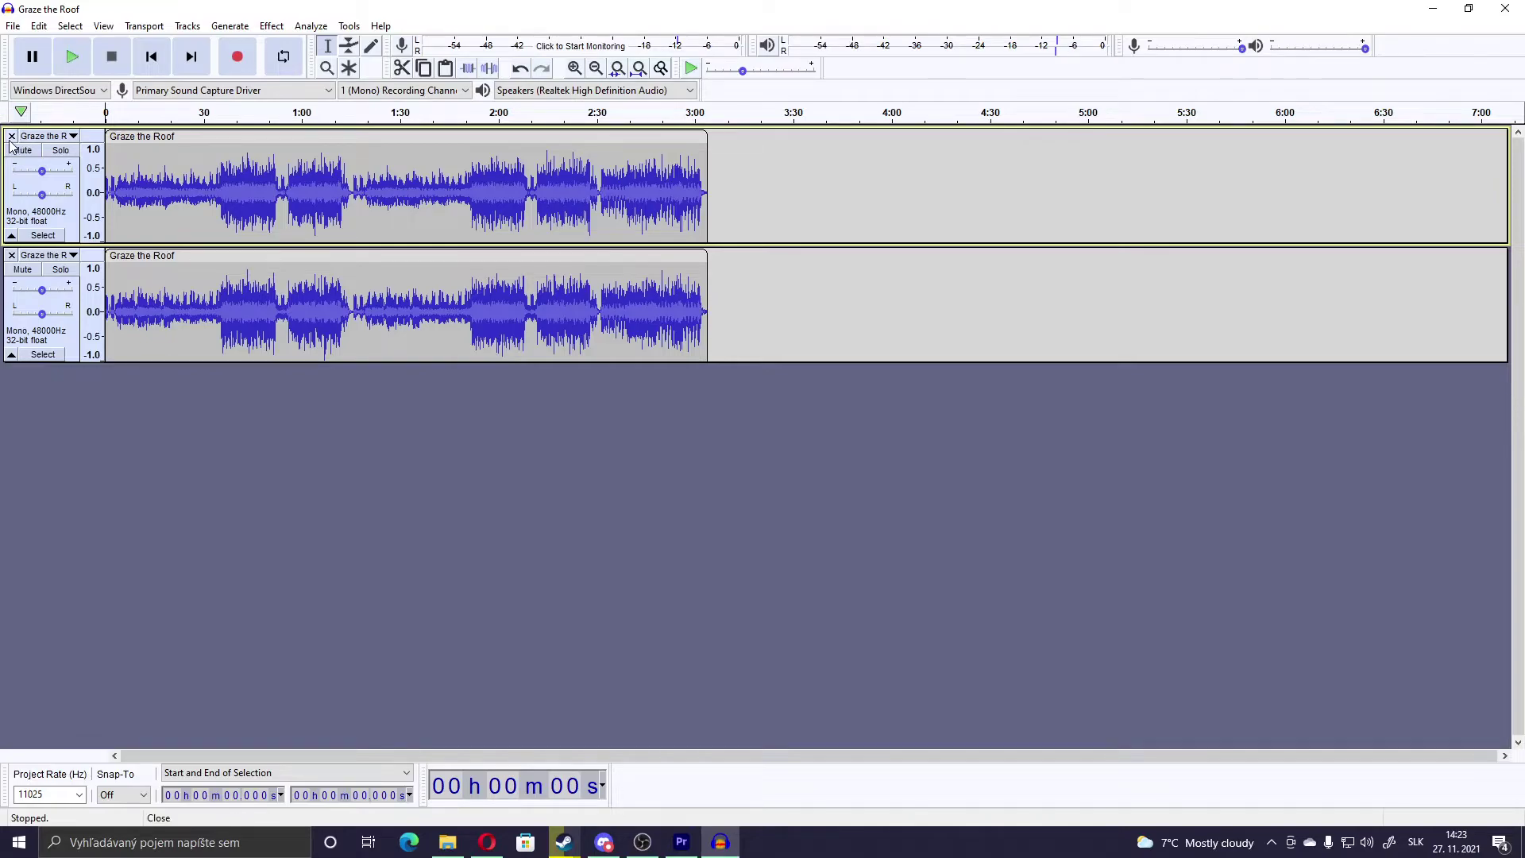
{"action": "left_click", "coordinate": [12, 137]}
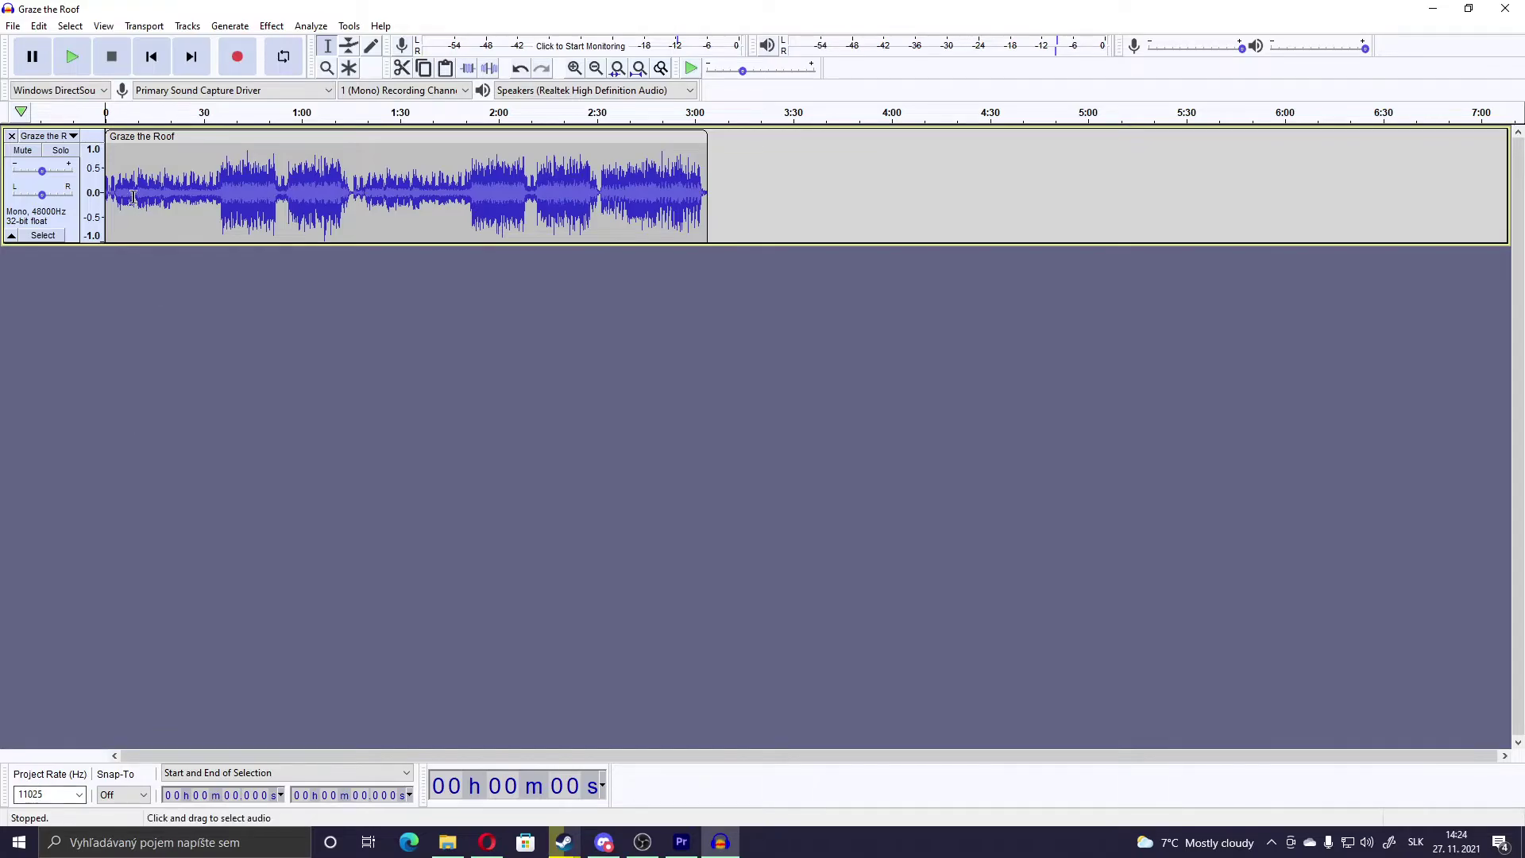
Preview Graze the Roof, raise its gain to +4 dB, and listen to the louder result
{"action": "left_click", "coordinate": [79, 63]}
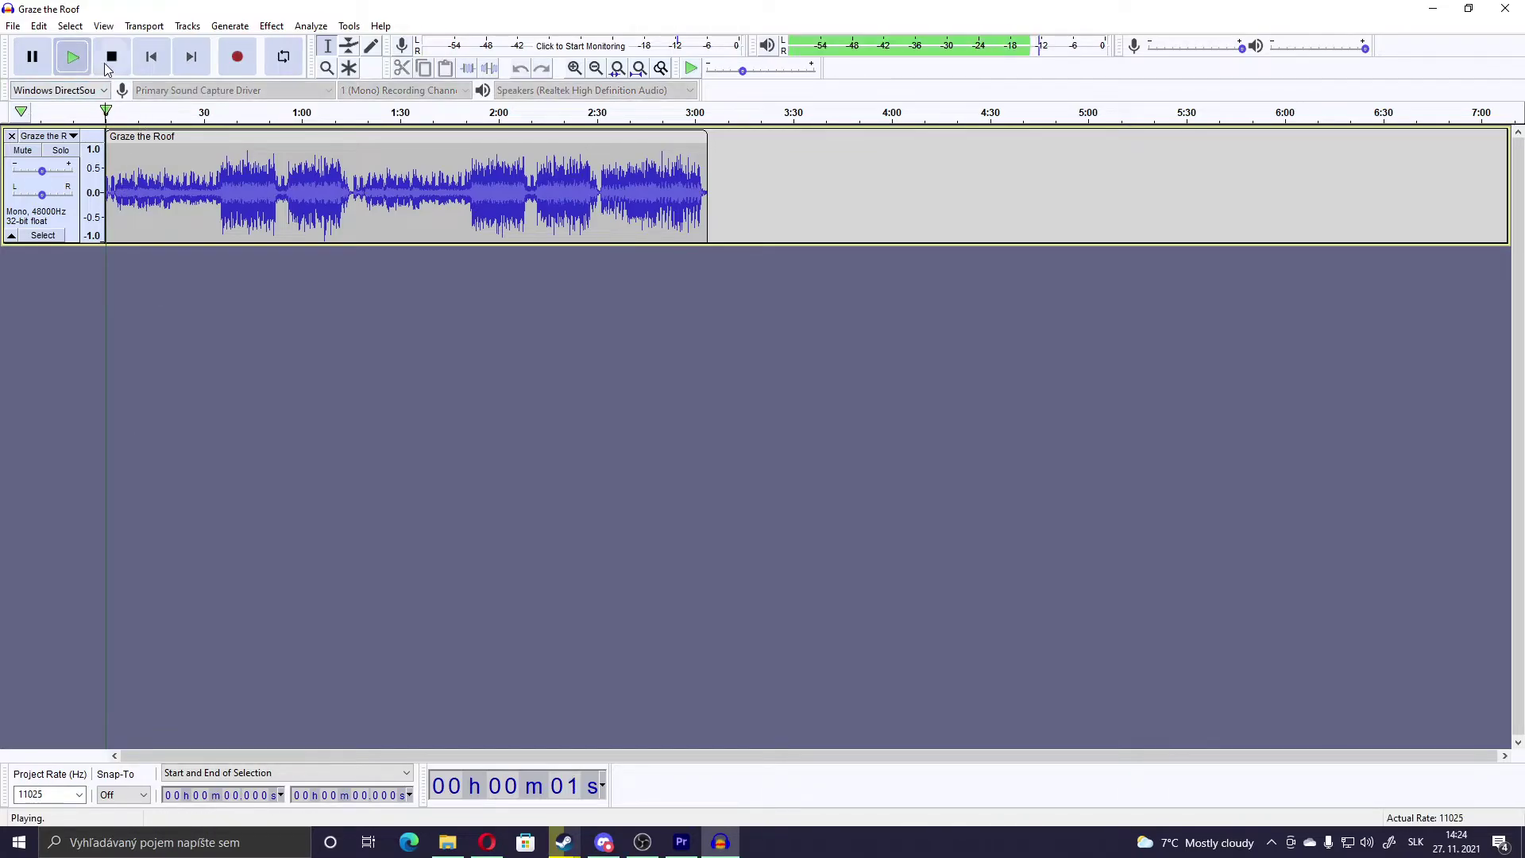
{"action": "left_click", "coordinate": [111, 59]}
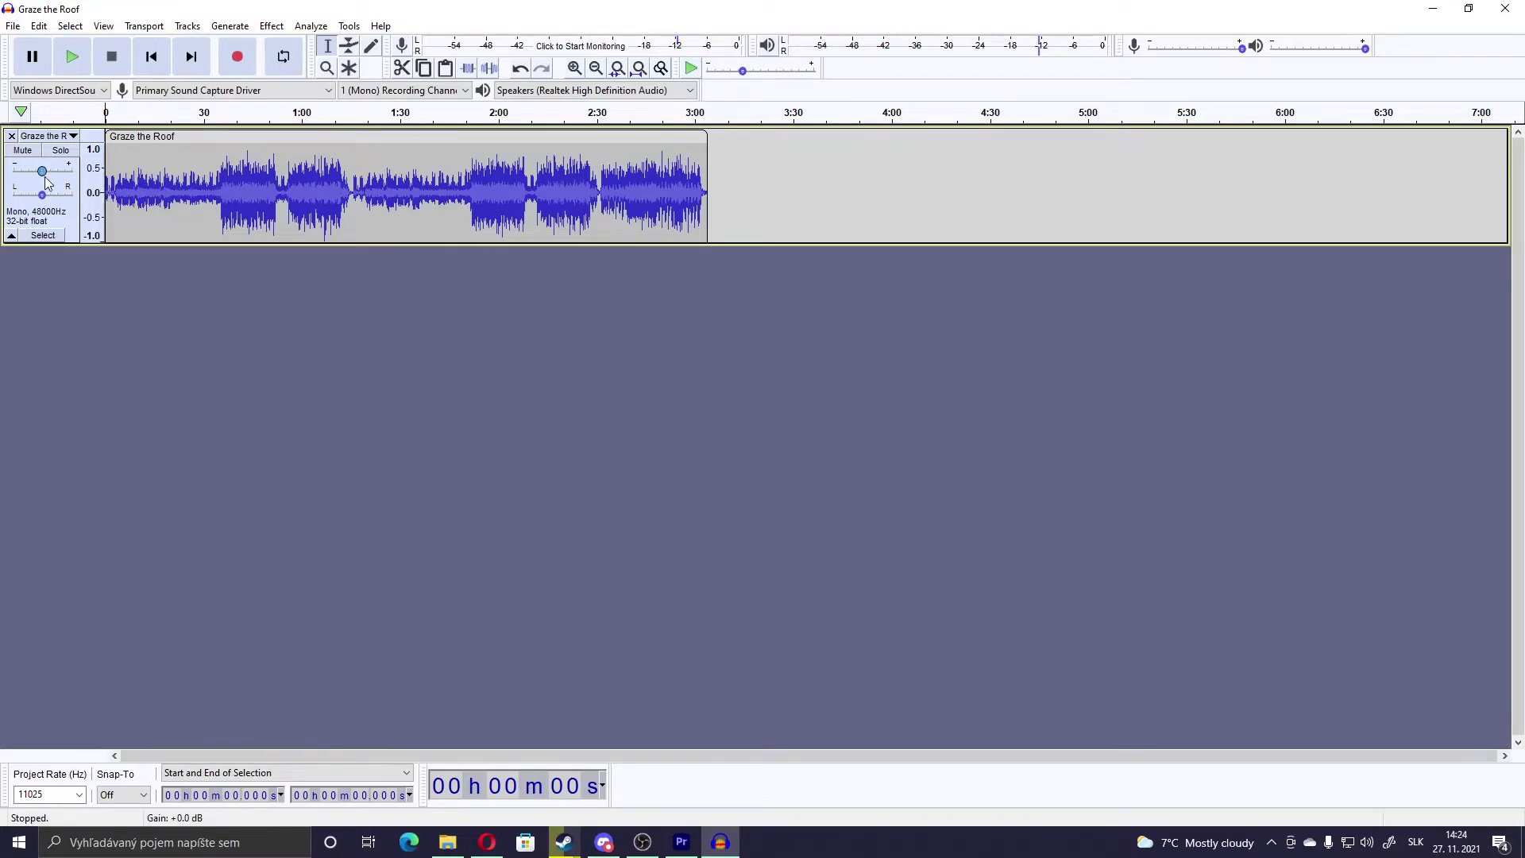
{"action": "left_click_drag", "start_coordinate": [46, 182], "coordinate": [51, 184]}
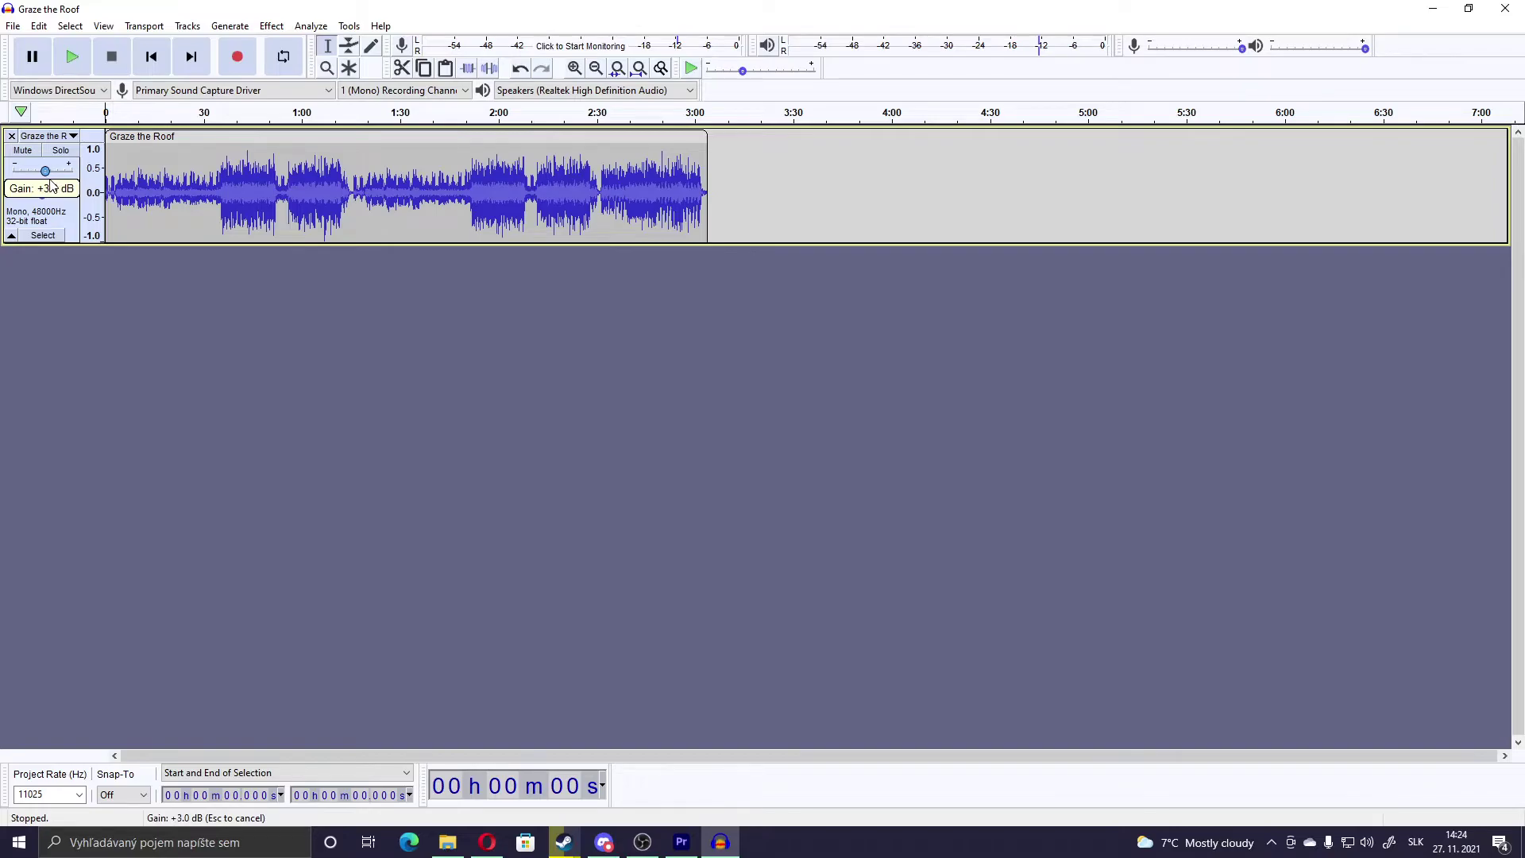
{"action": "left_click_drag", "start_coordinate": [50, 186], "coordinate": [50, 186]}
{"action": "left_click", "coordinate": [72, 57]}
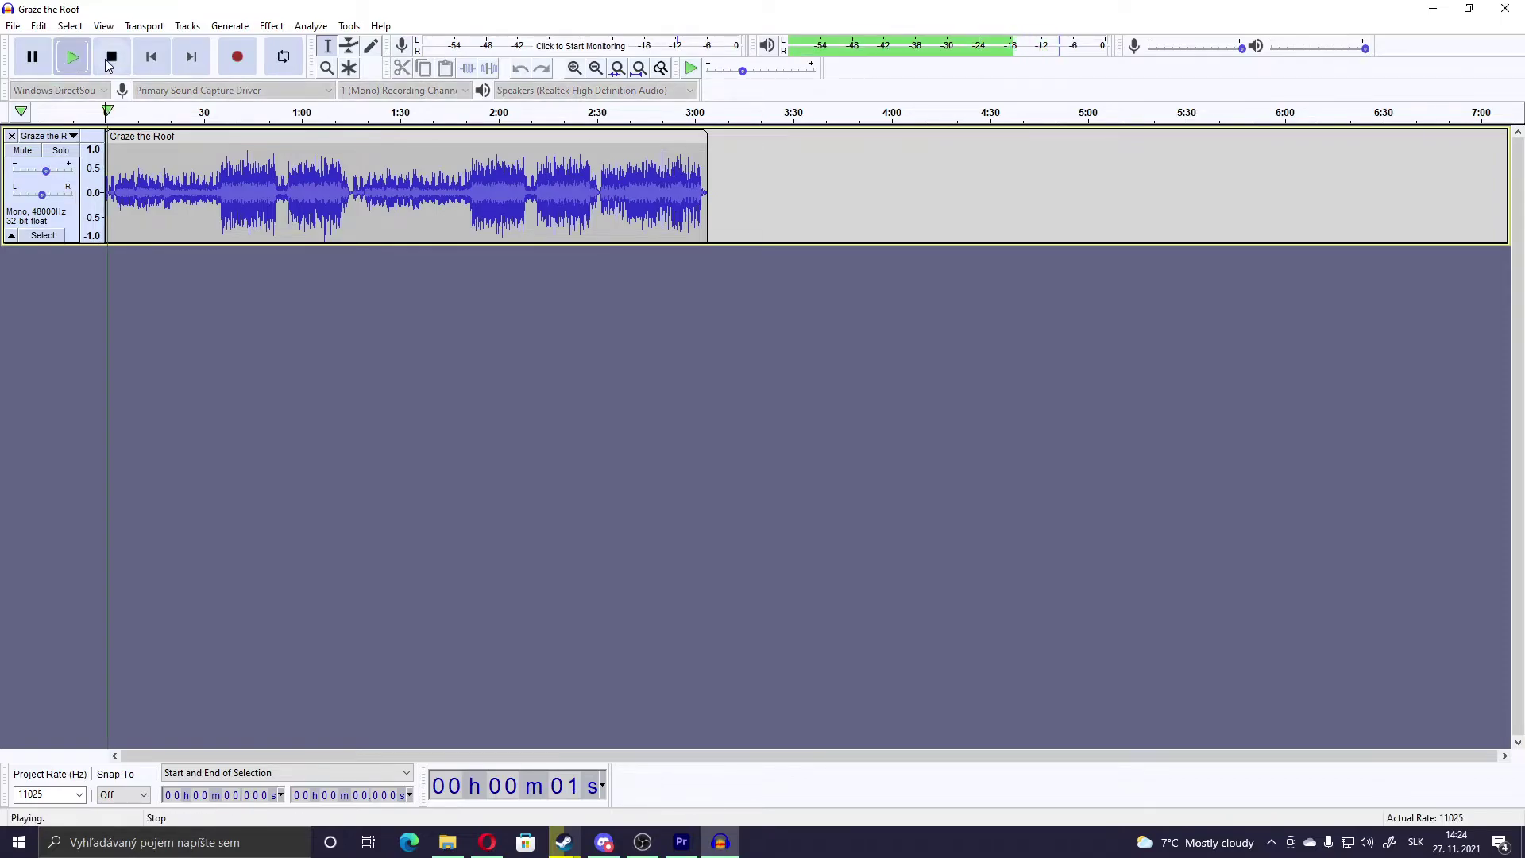
{"action": "left_click", "coordinate": [111, 58]}
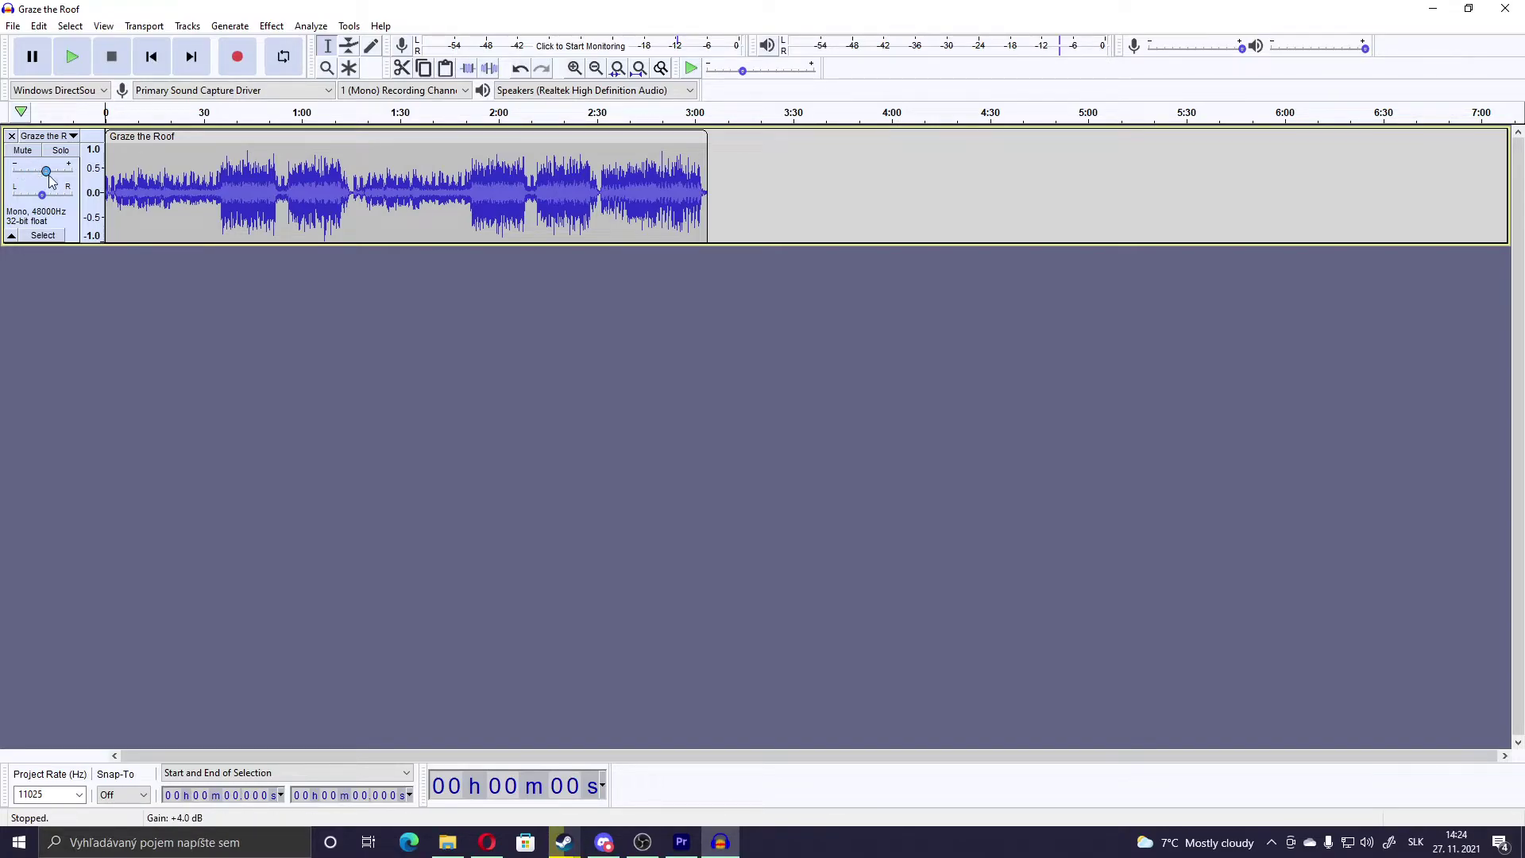
Start a WAV export and browse to Half-Life's valve\sound\turret folder
{"action": "mouse_move", "coordinate": [50, 181]}
{"action": "left_click", "coordinate": [13, 25]}
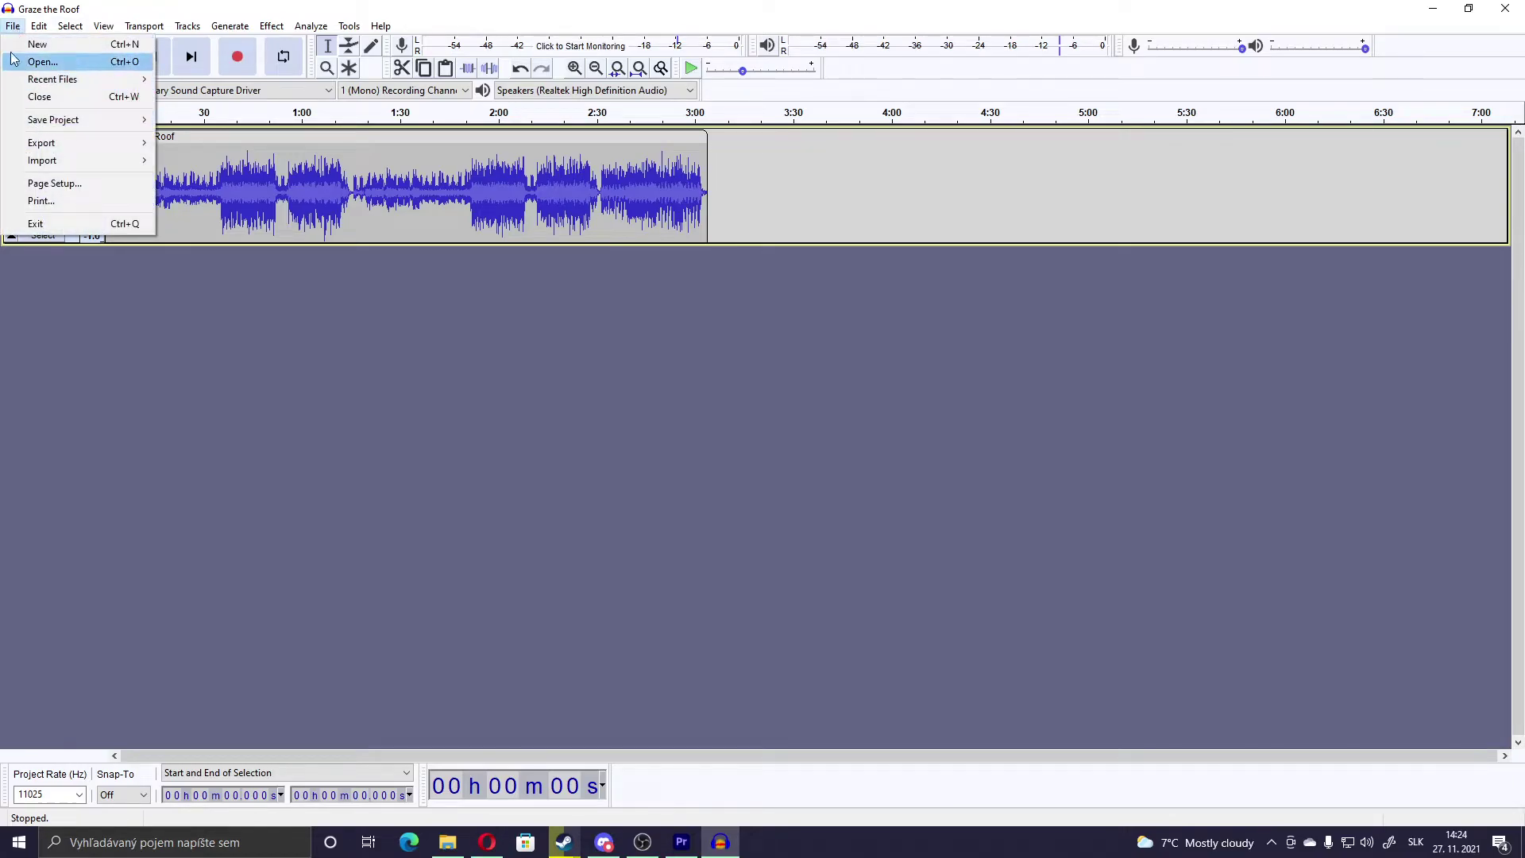
{"action": "mouse_move", "coordinate": [47, 143]}
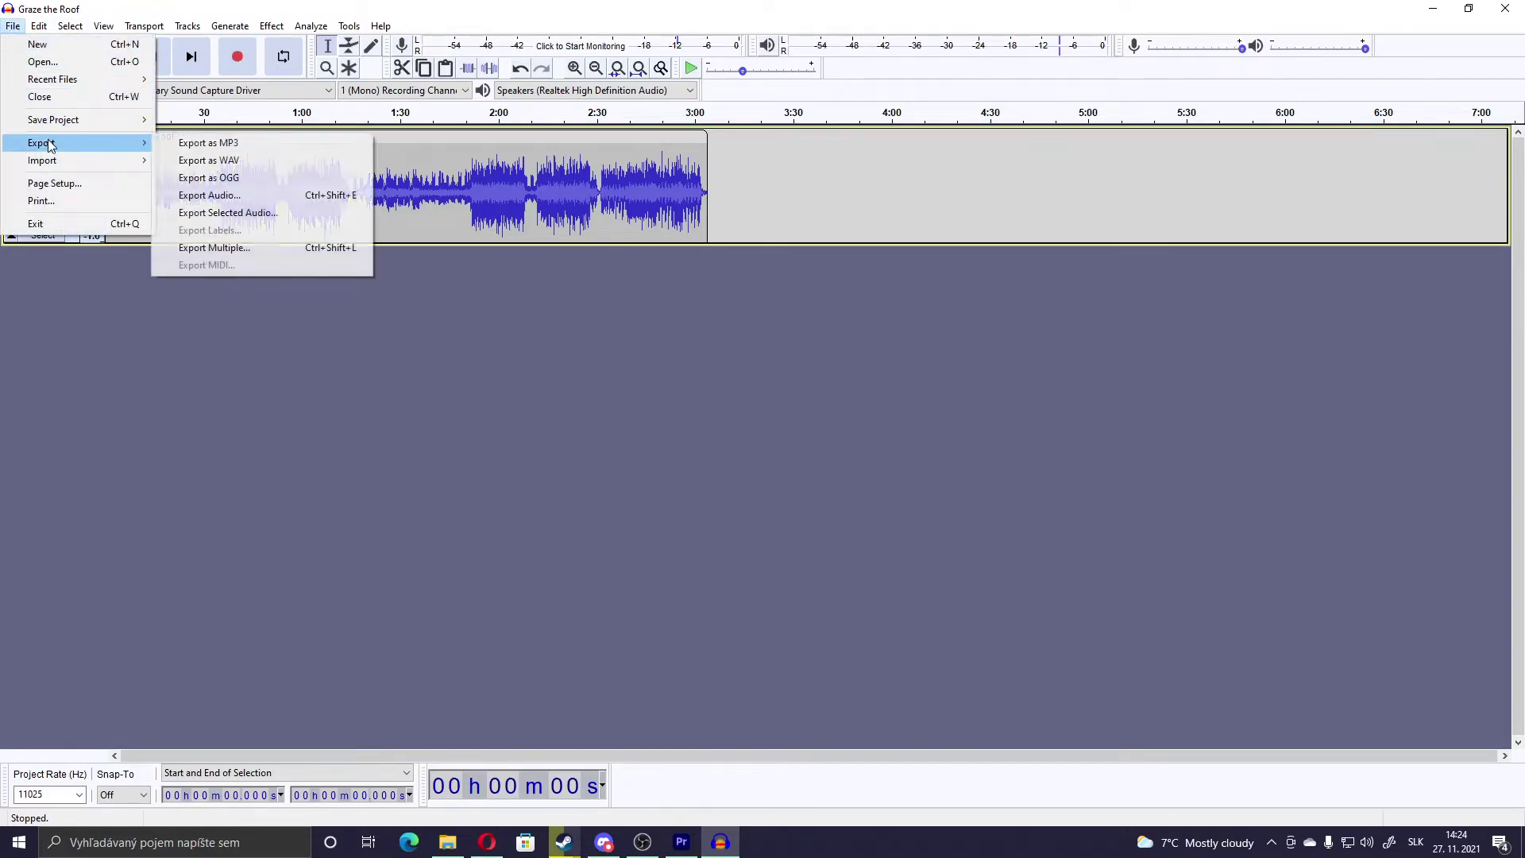
{"action": "left_click", "coordinate": [259, 159]}
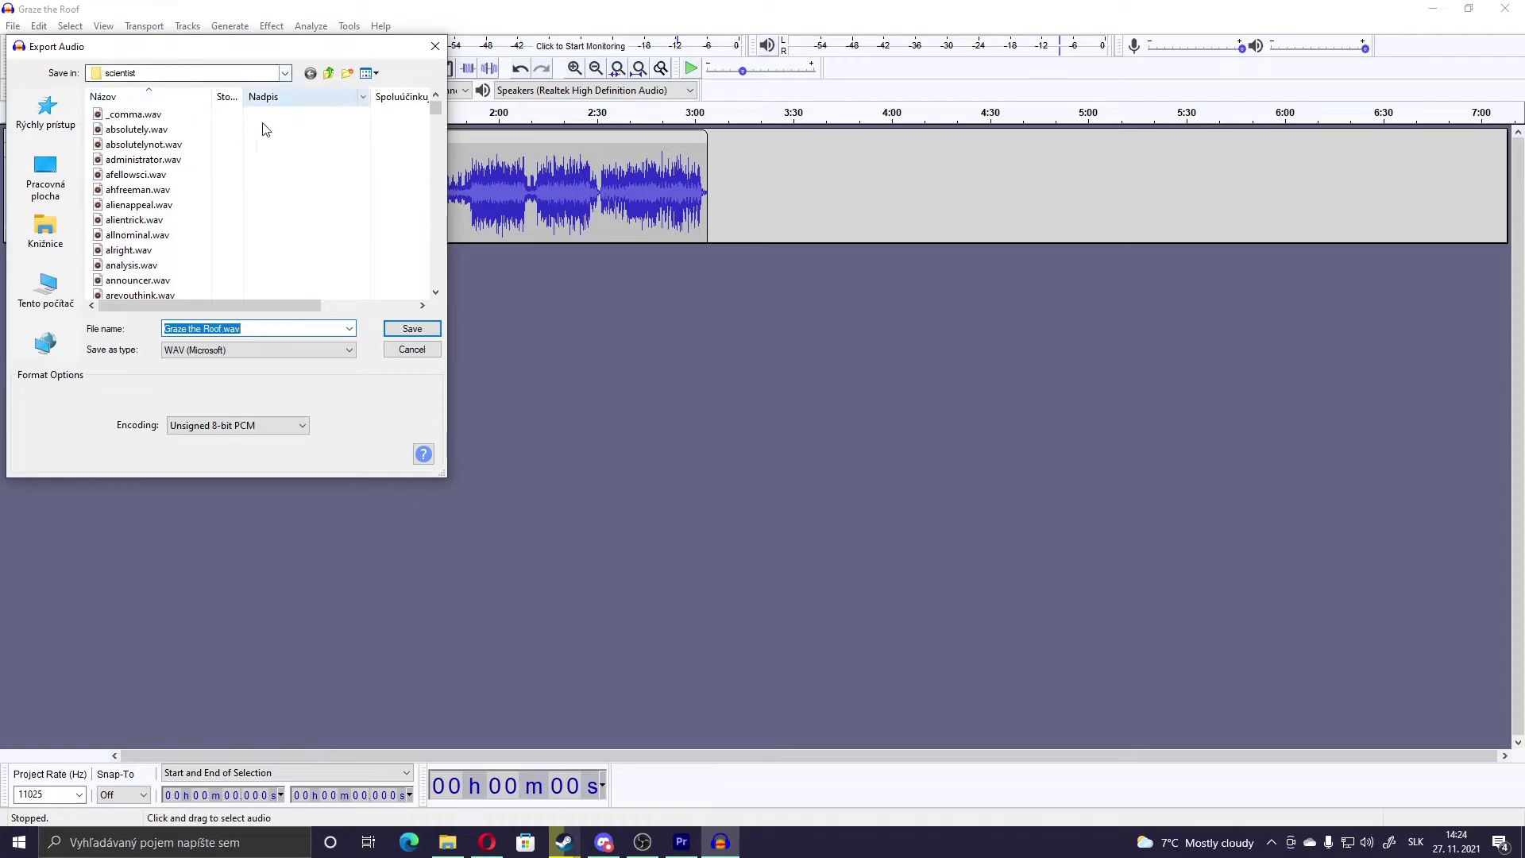
{"action": "left_click", "coordinate": [286, 73]}
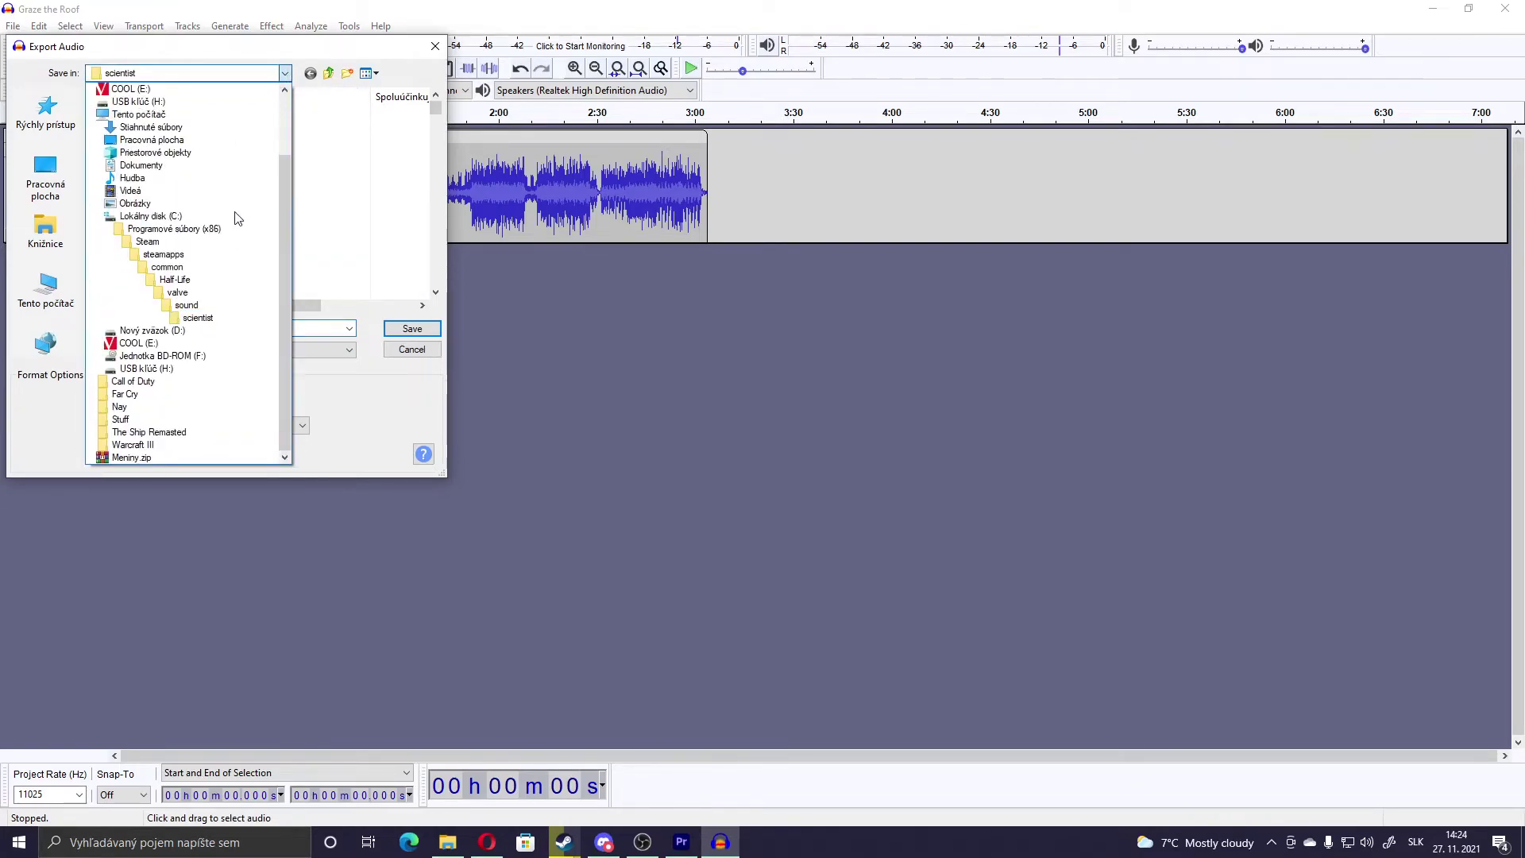
{"action": "left_click", "coordinate": [195, 301]}
{"action": "scroll", "coordinate": [151, 227], "scroll_direction": "down", "scroll_amount": 5}
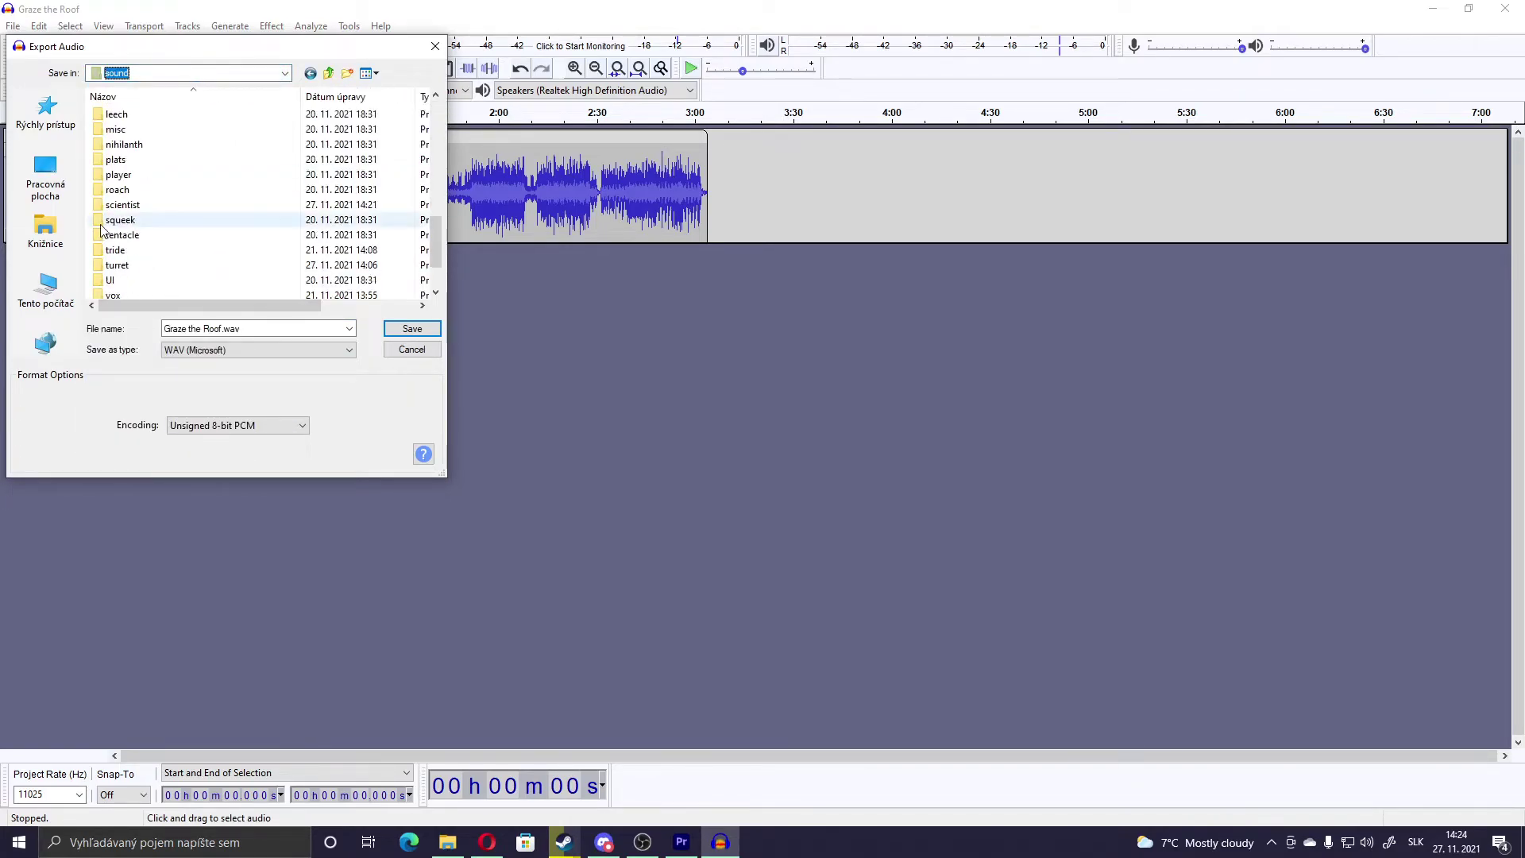
{"action": "double_click", "coordinate": [123, 265]}
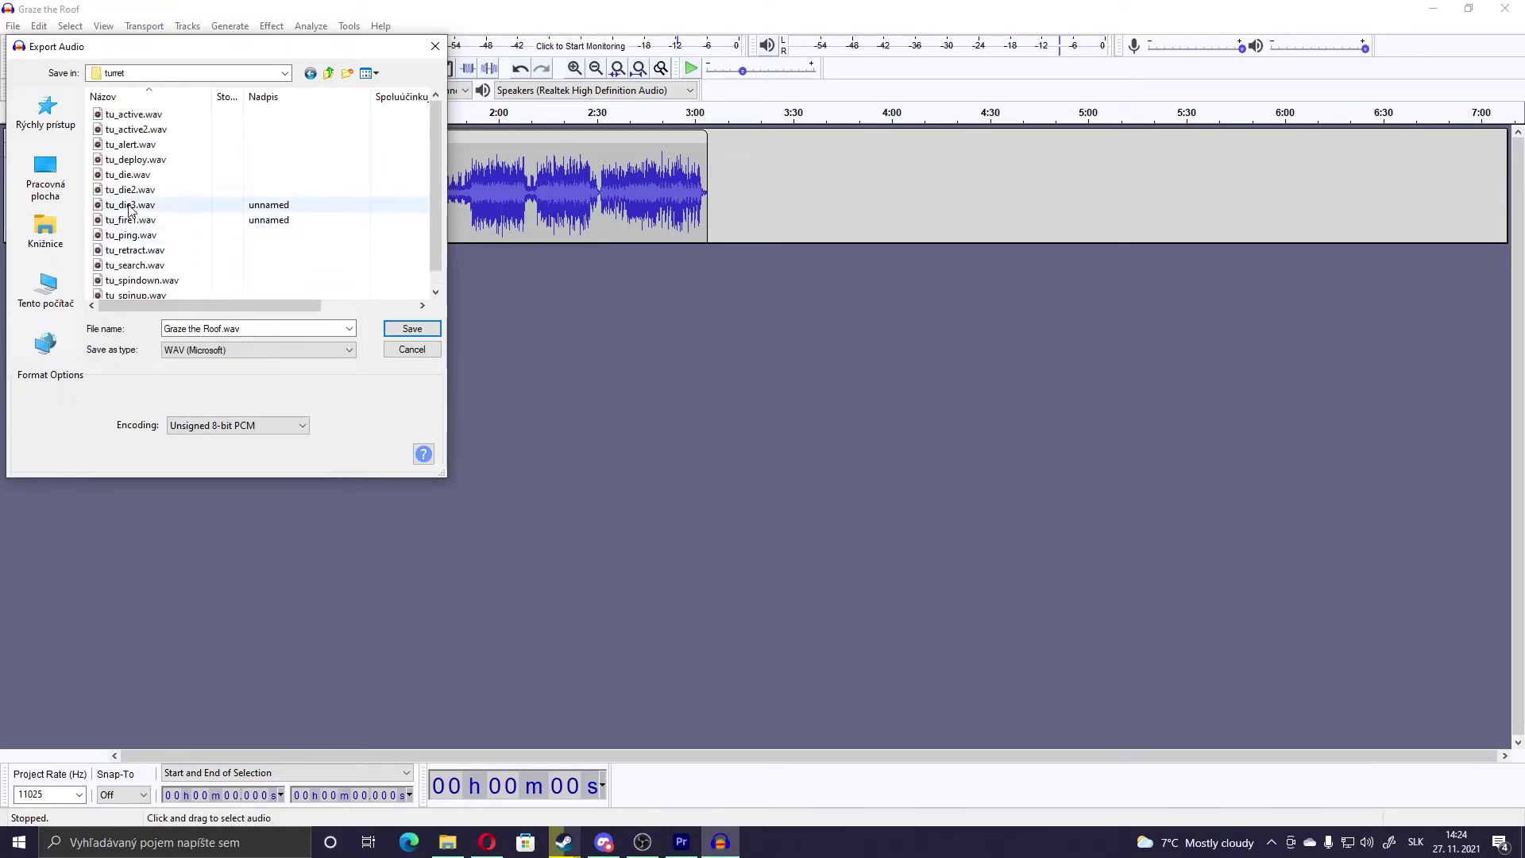
Save as tu_ping.wav, confirming the replacement and accepting the metadata tags
{"action": "left_click", "coordinate": [129, 239]}
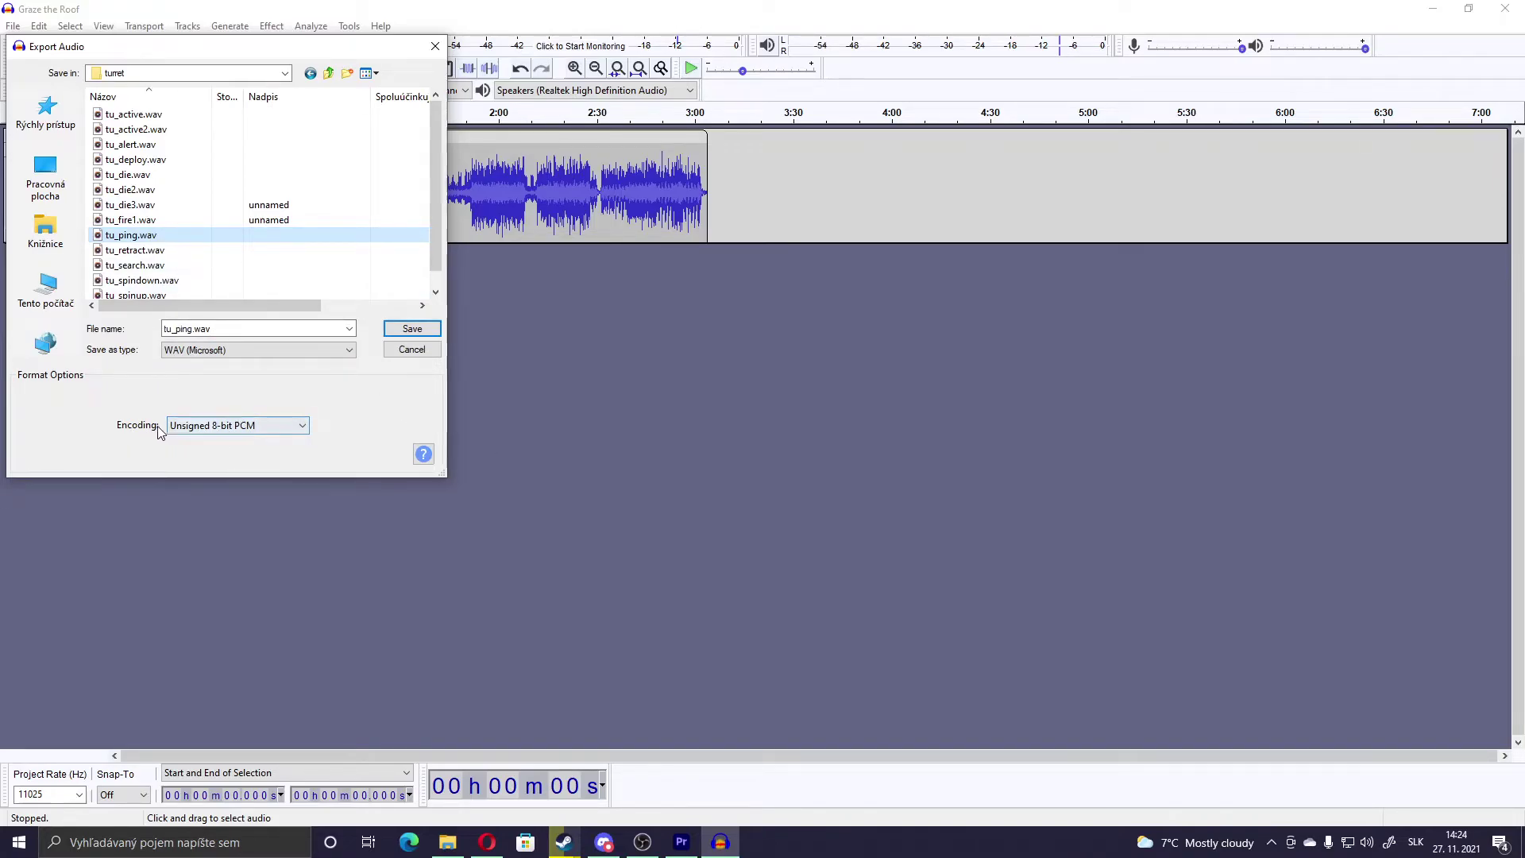
{"action": "left_click", "coordinate": [412, 328]}
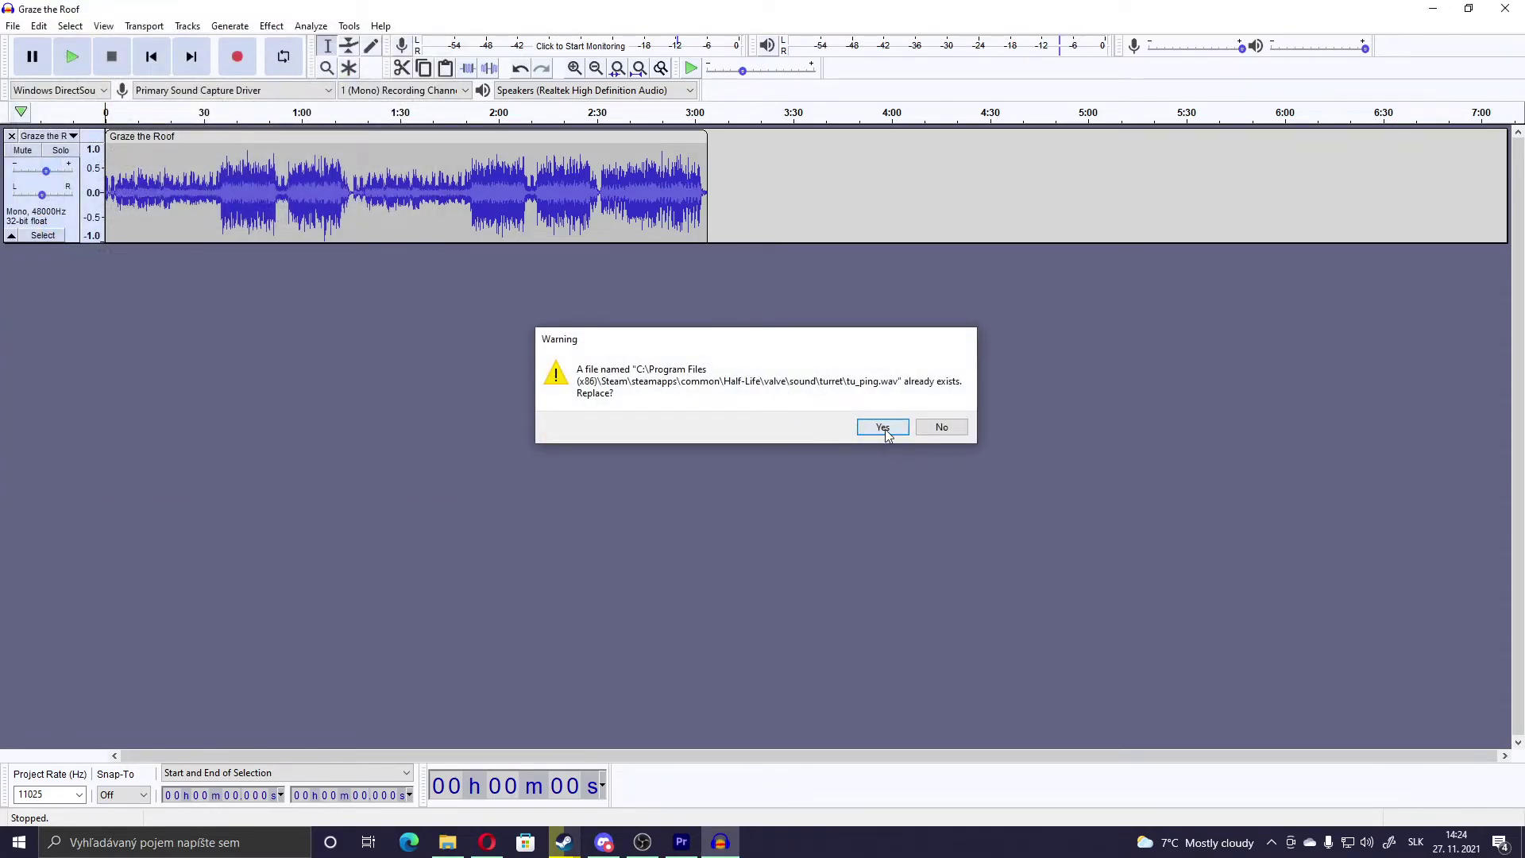
{"action": "left_click", "coordinate": [884, 430]}
{"action": "left_click", "coordinate": [507, 507]}
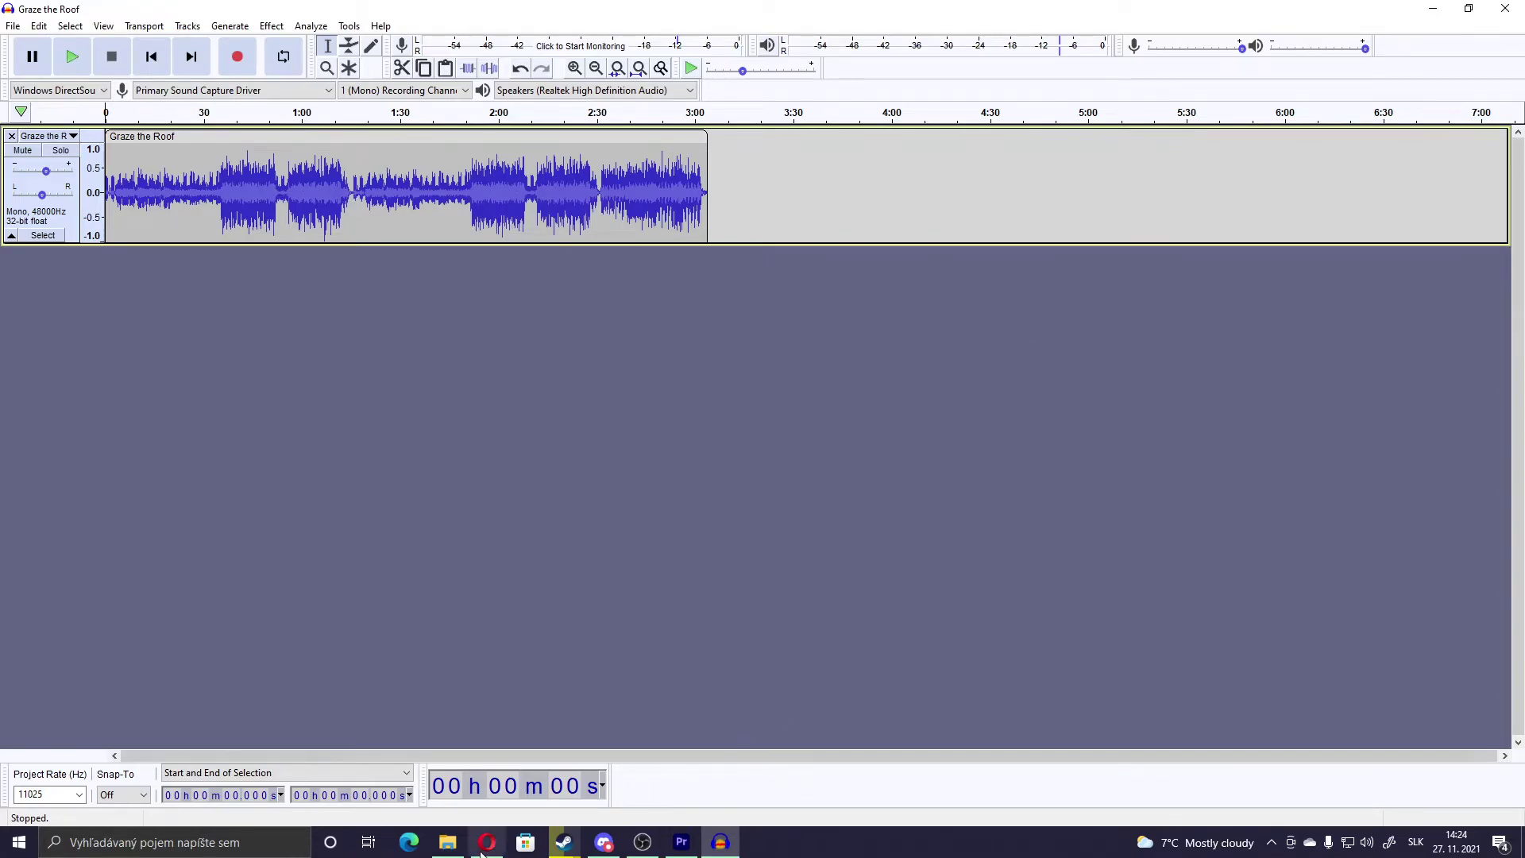
{"action": "left_click", "coordinate": [447, 842]}
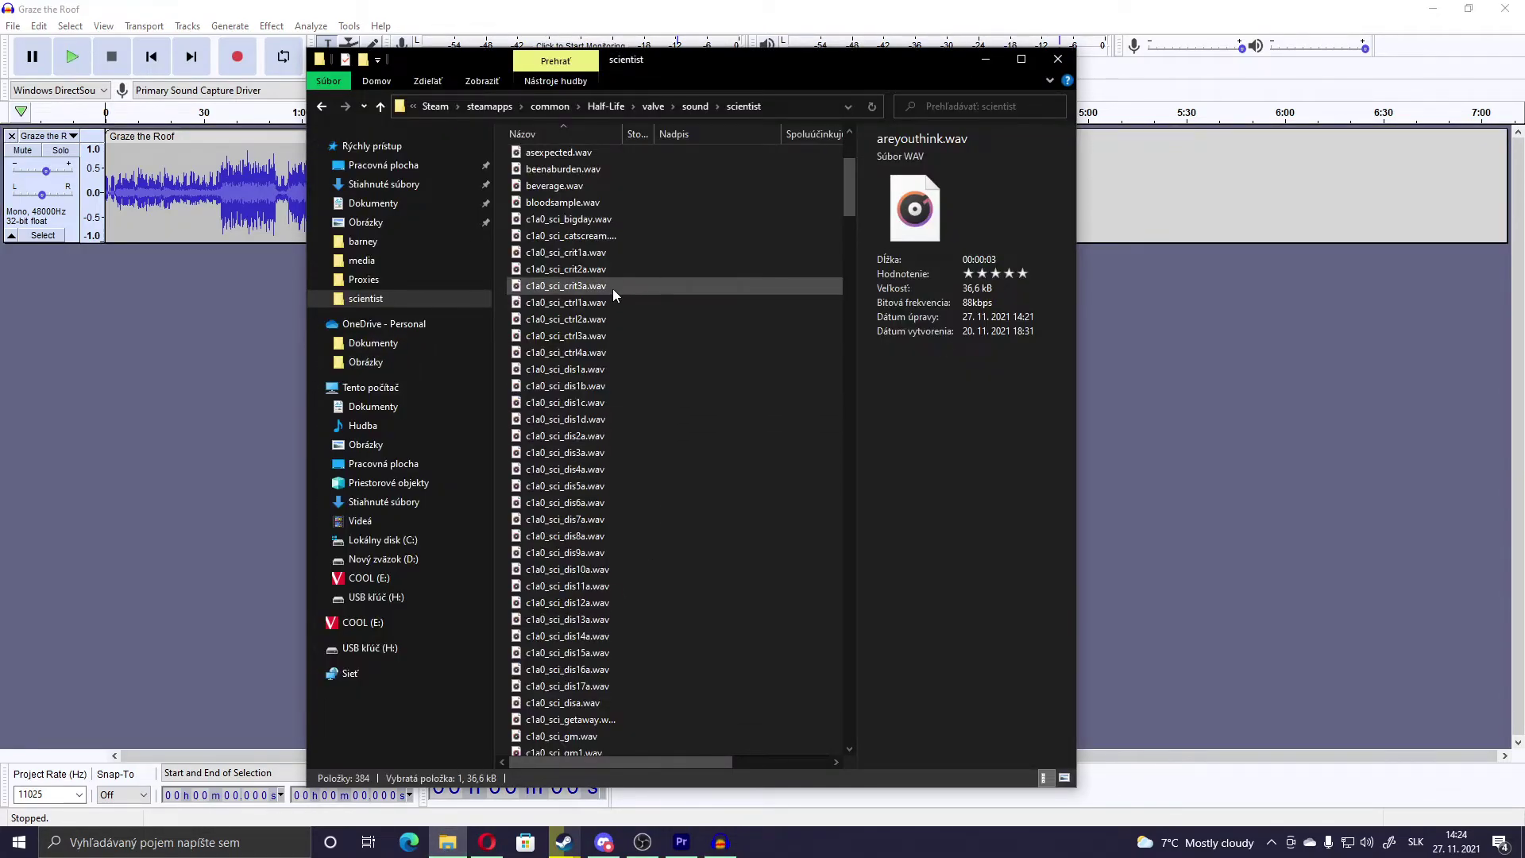
{"action": "key", "text": "alt+Left"}
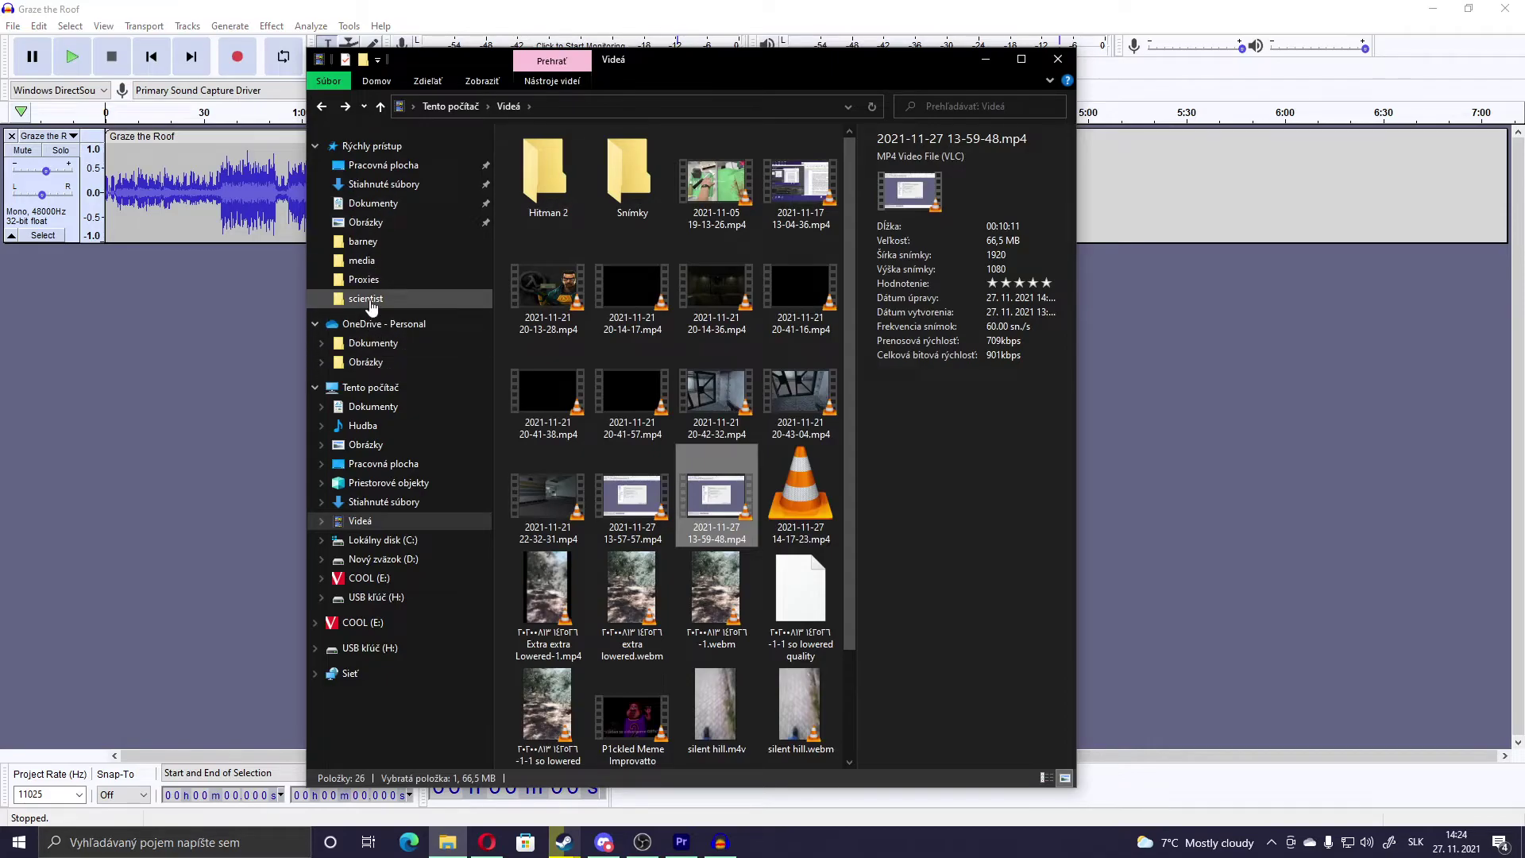
{"action": "left_click", "coordinate": [365, 299]}
{"action": "left_click", "coordinate": [694, 107]}
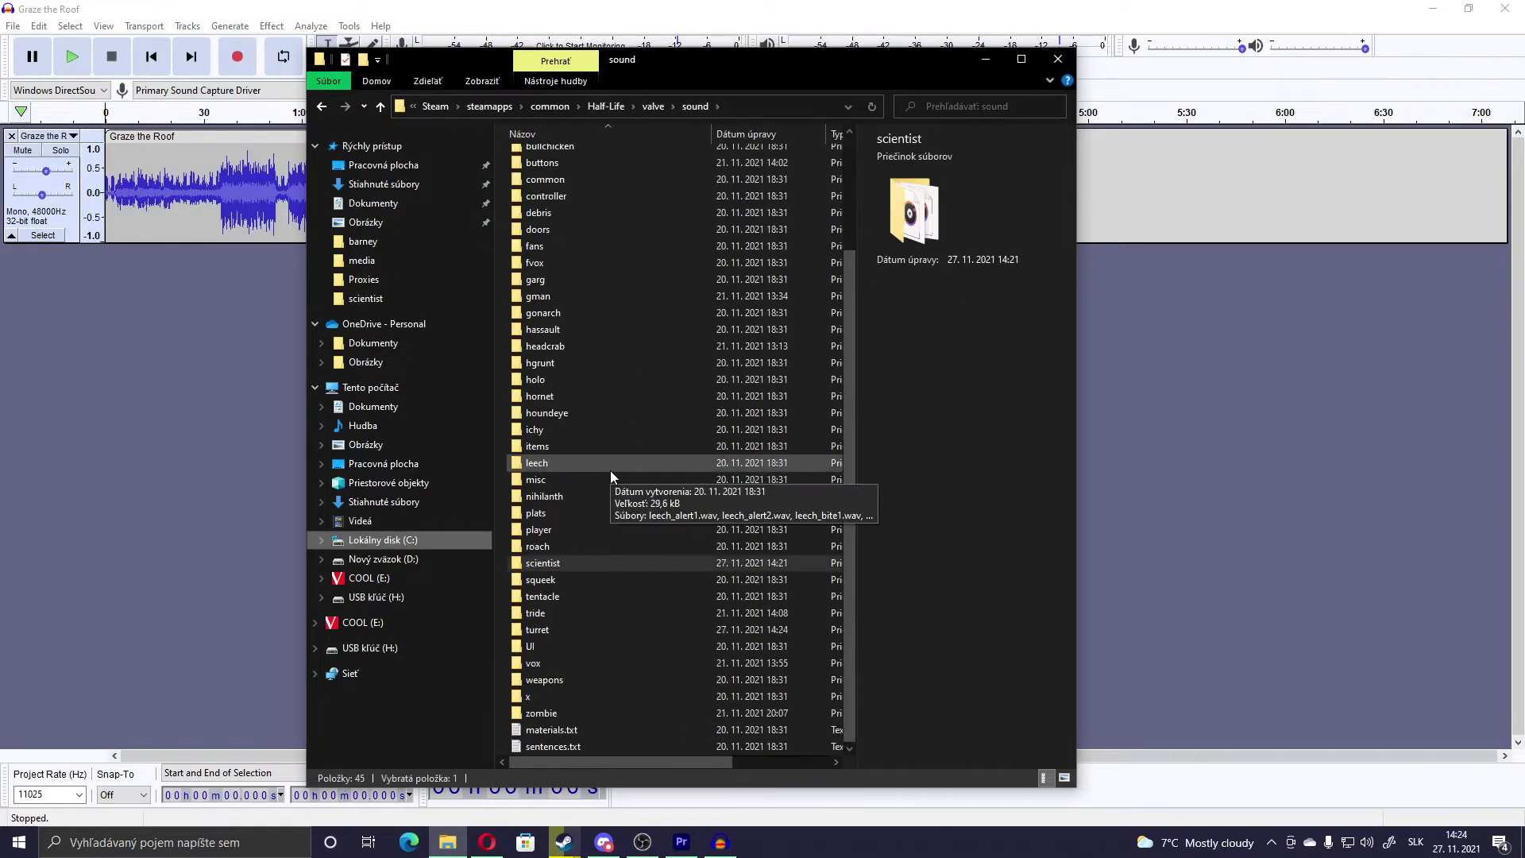
{"action": "left_click", "coordinate": [541, 628]}
{"action": "double_click", "coordinate": [542, 636]}
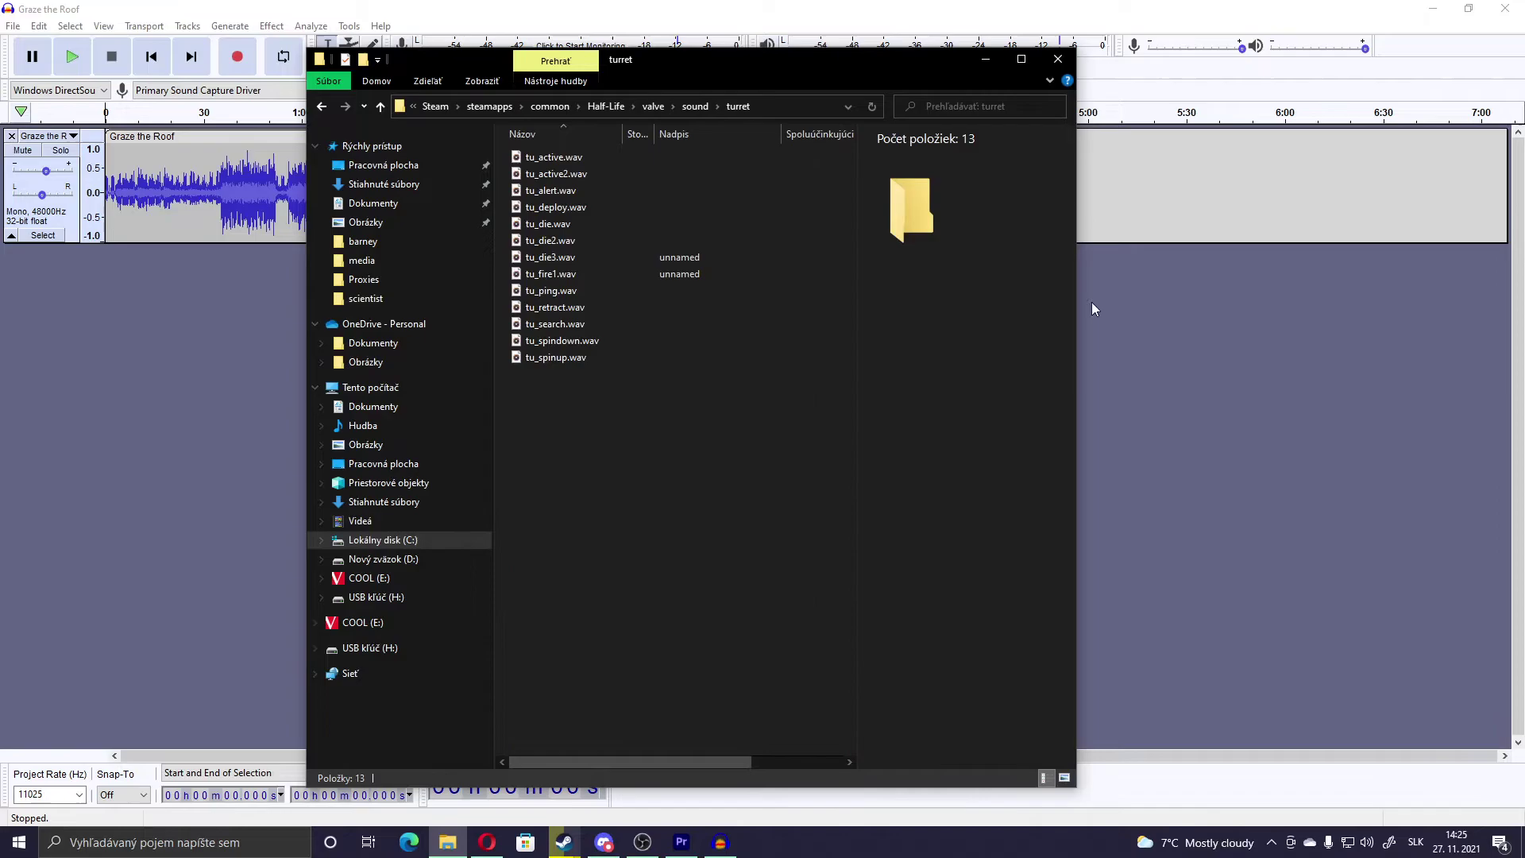
{"action": "left_click", "coordinate": [570, 292]}
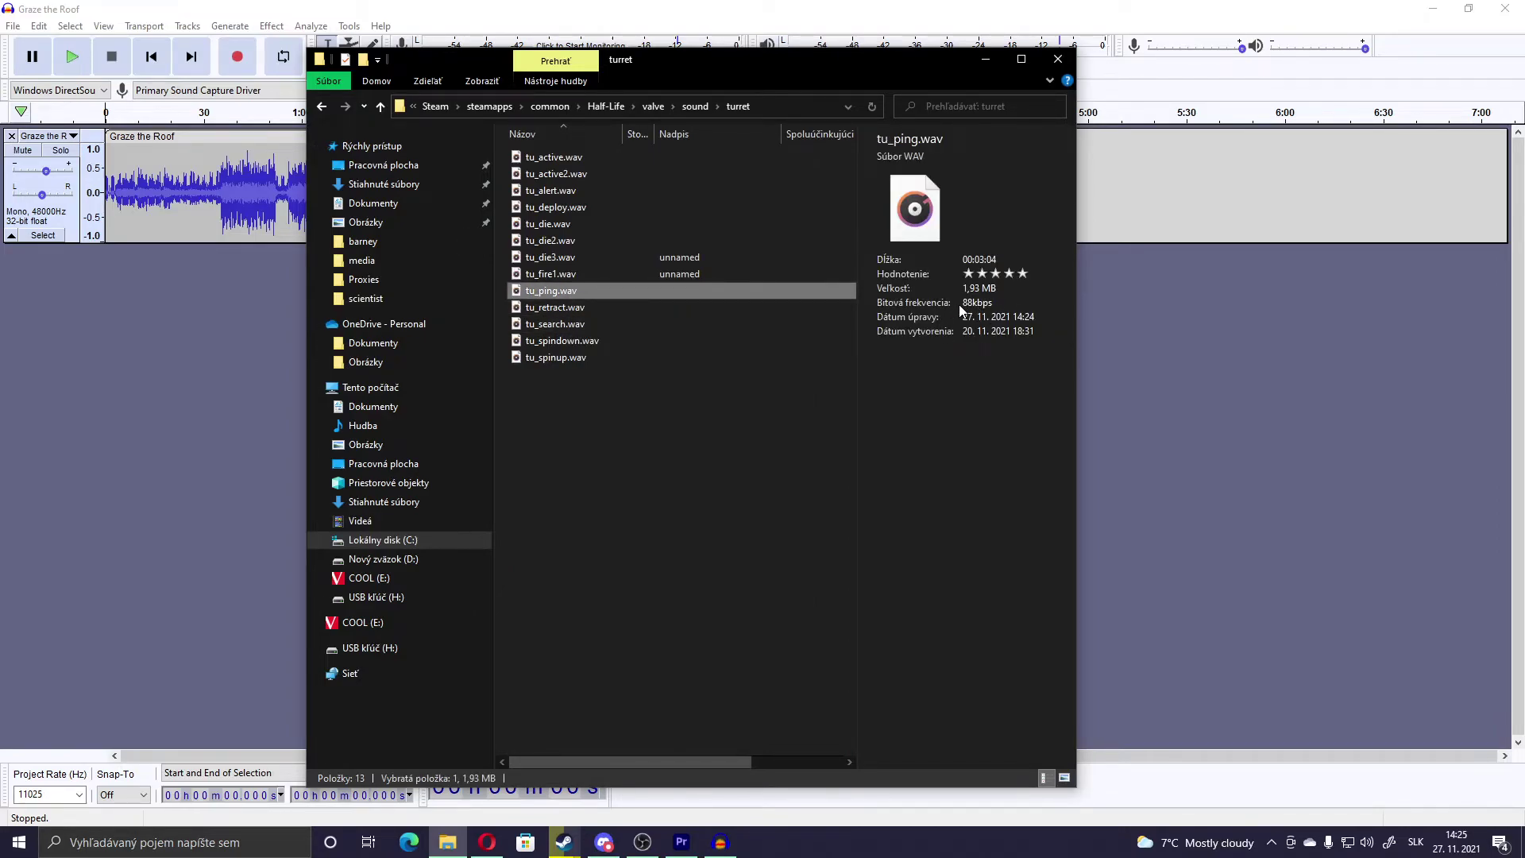
{"action": "double_click", "coordinate": [584, 290]}
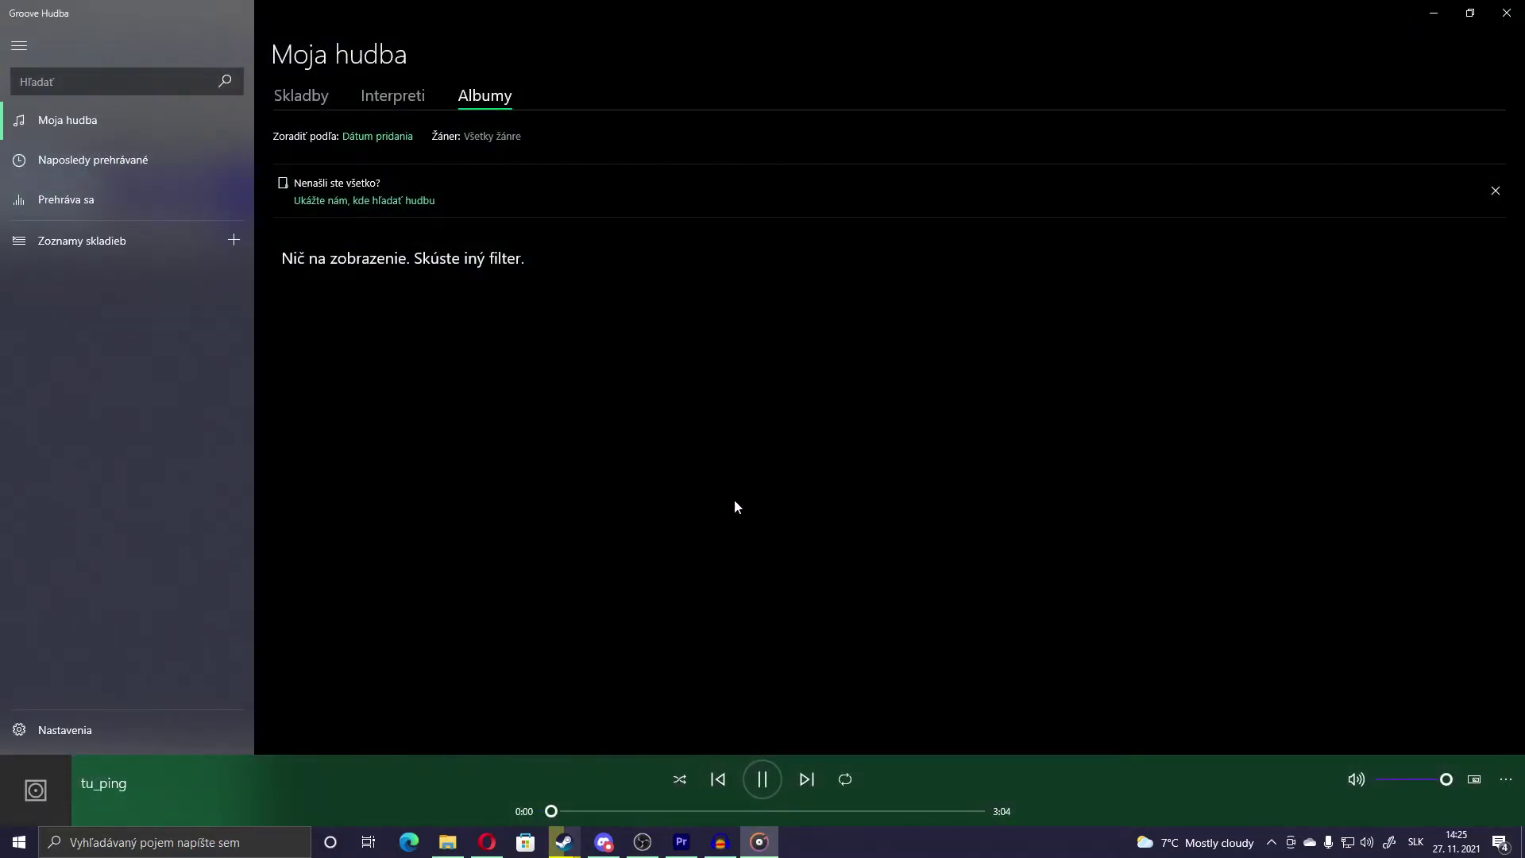
{"action": "left_click", "coordinate": [1507, 13]}
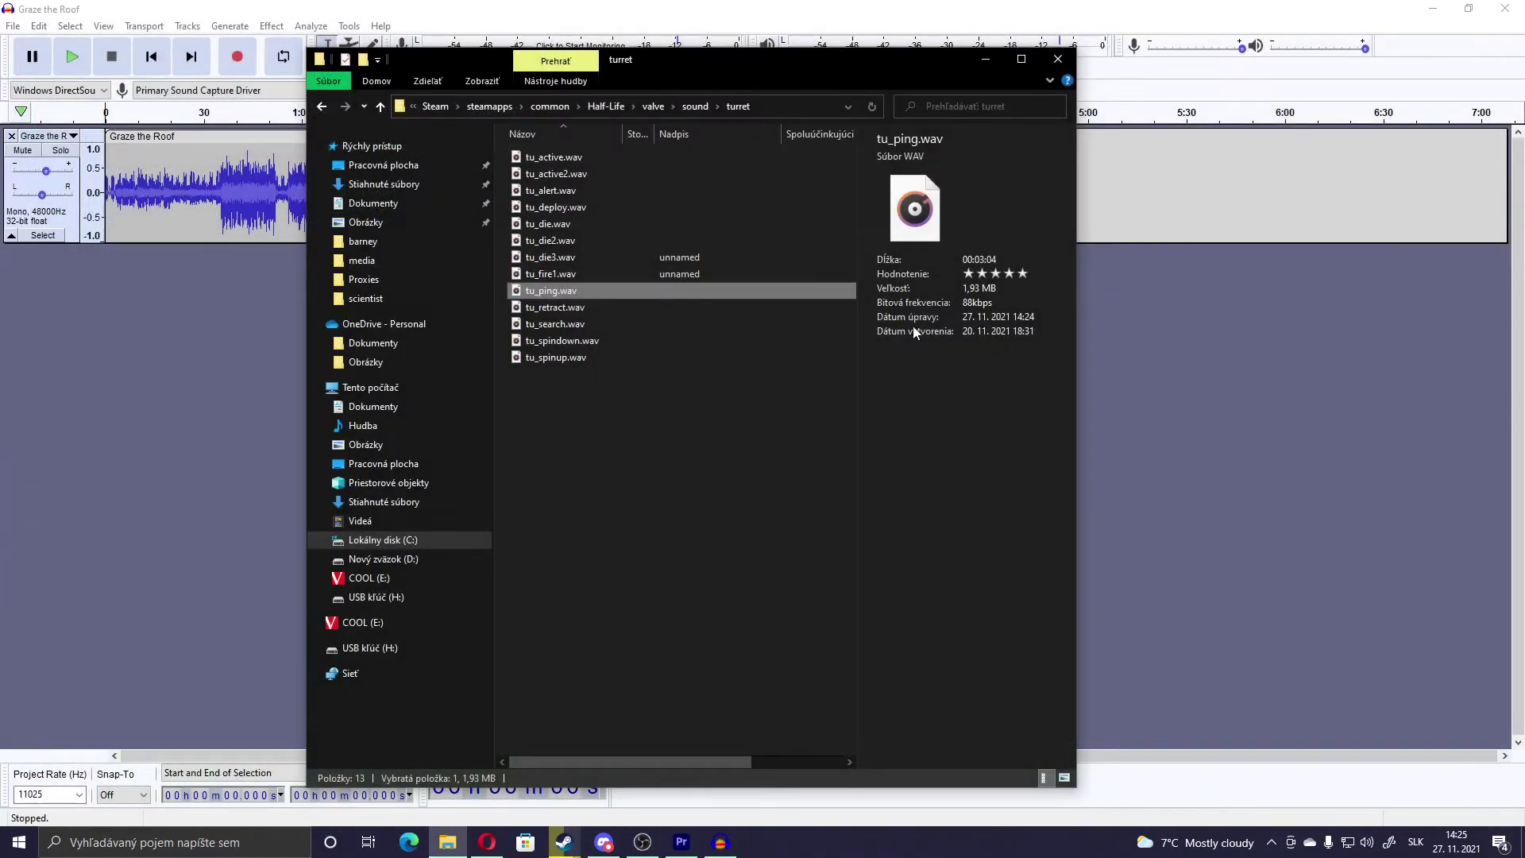
{"action": "left_click", "coordinate": [253, 326]}
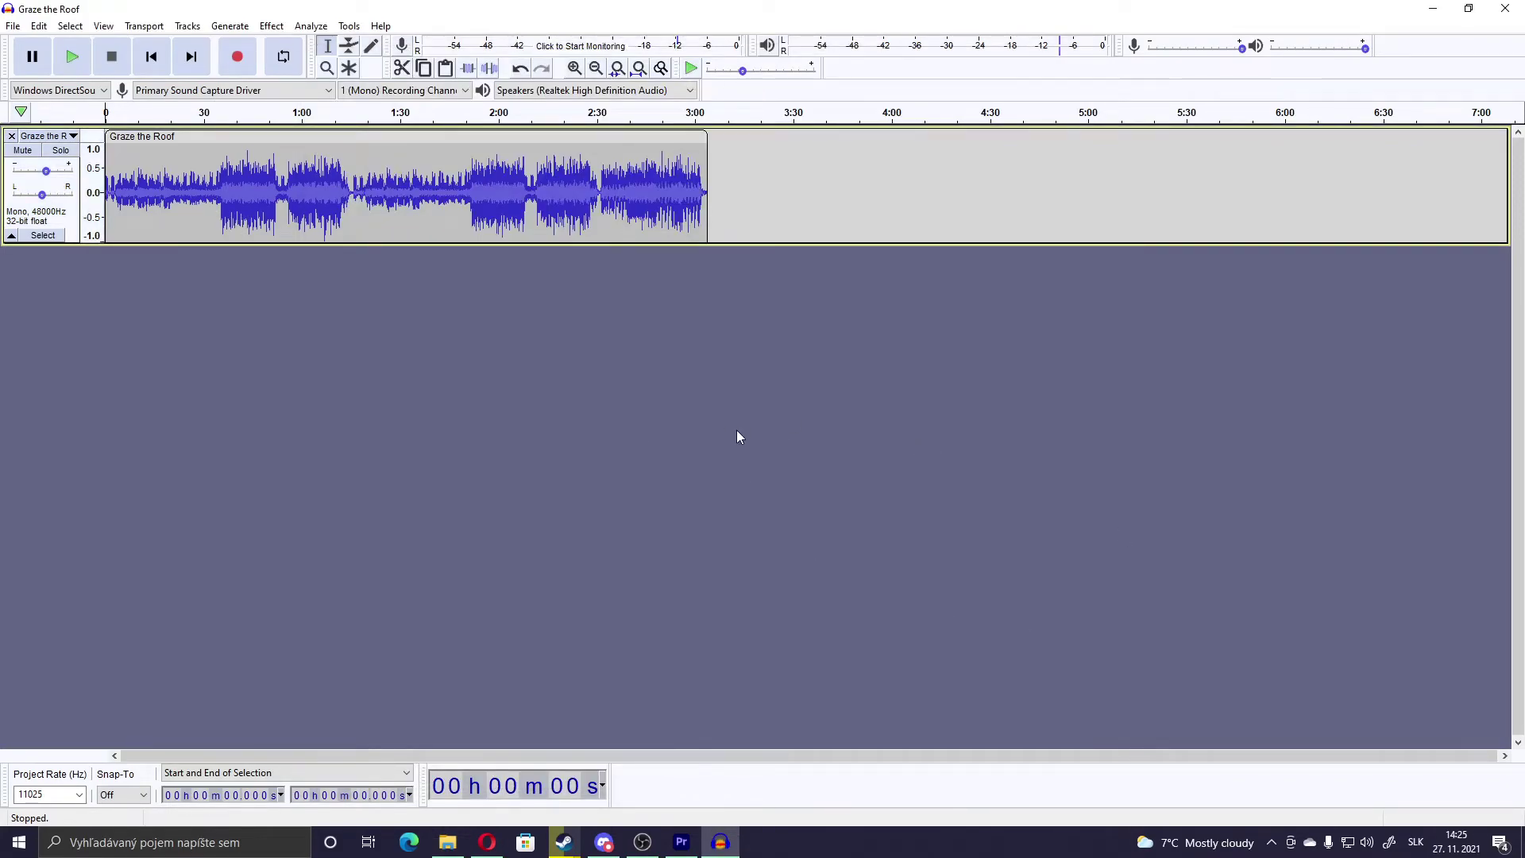
Swap the old track for Graze the Roof.mp3 dragged from the desktop, then reopen the turret folder
{"action": "left_click", "coordinate": [11, 136]}
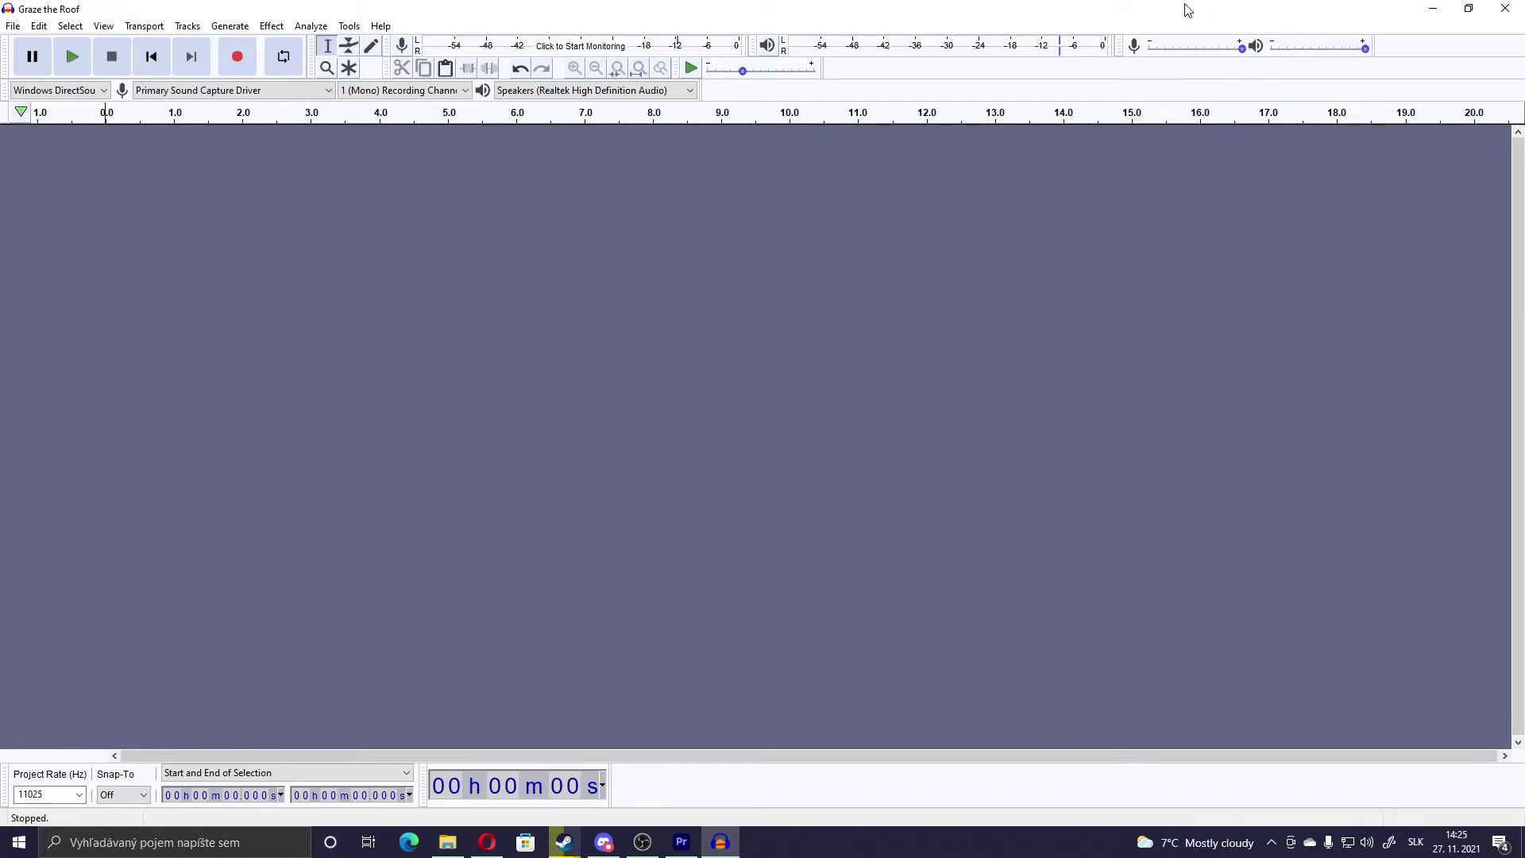
{"action": "left_click_drag", "start_coordinate": [1187, 9], "coordinate": [1081, 73]}
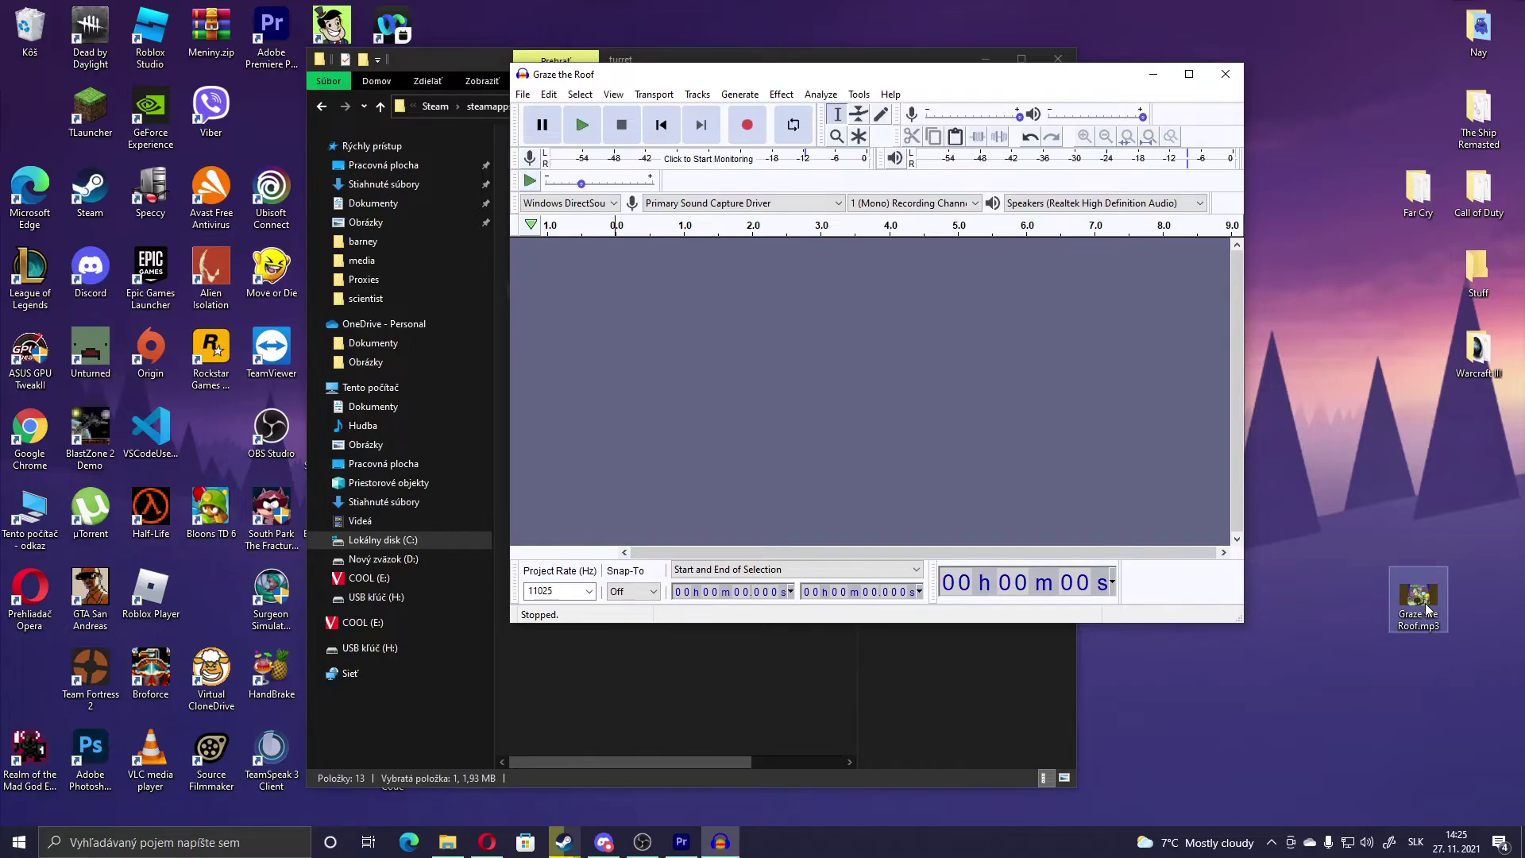
{"action": "left_click_drag", "start_coordinate": [1428, 610], "coordinate": [892, 402]}
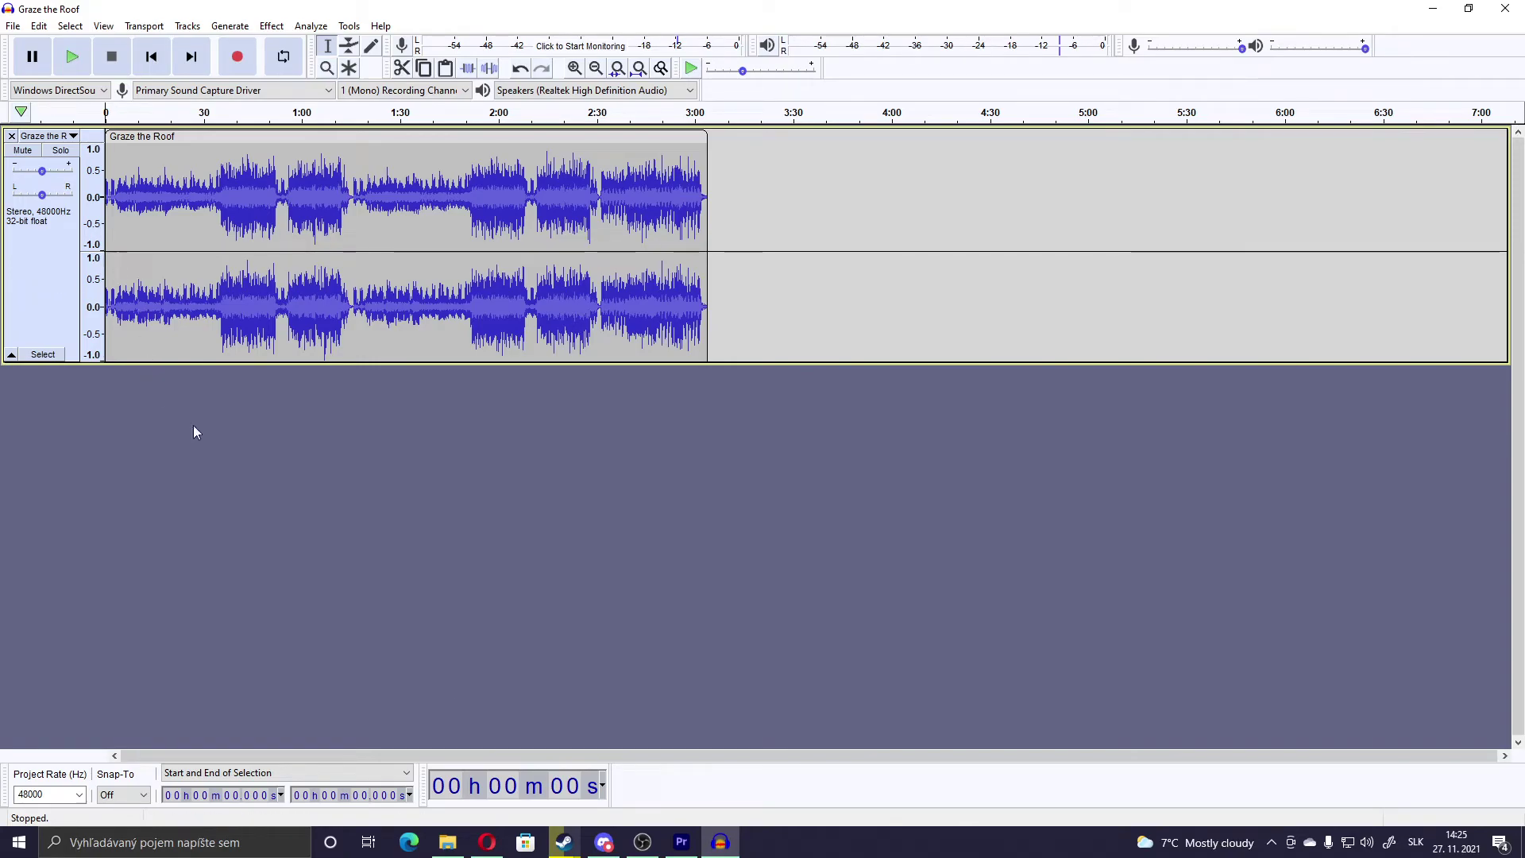
{"action": "left_click", "coordinate": [448, 842]}
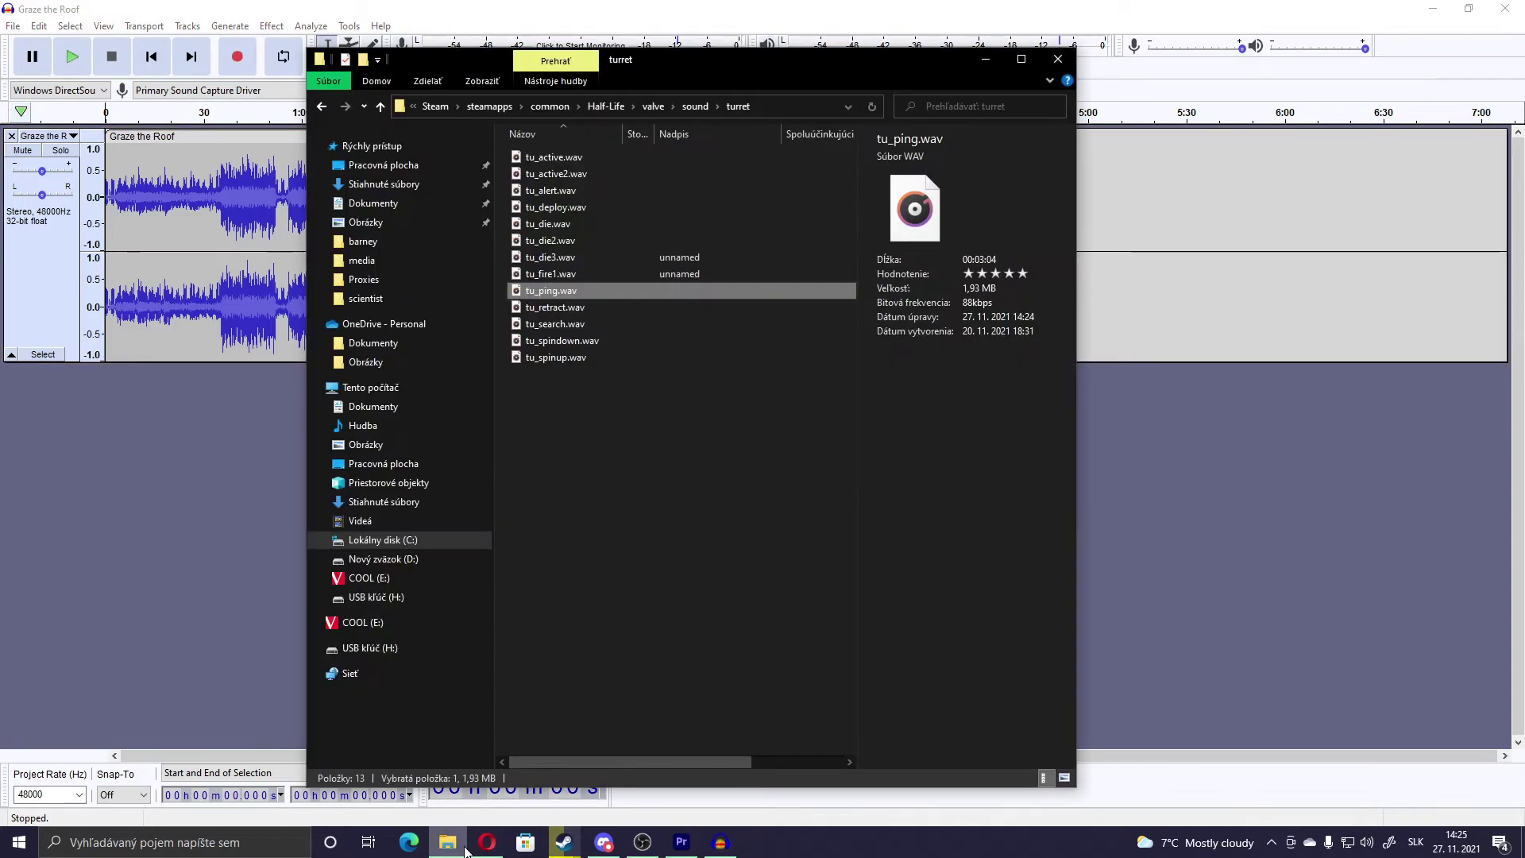
Go up to the valve folder and open its media music folder
{"action": "left_click", "coordinate": [695, 107]}
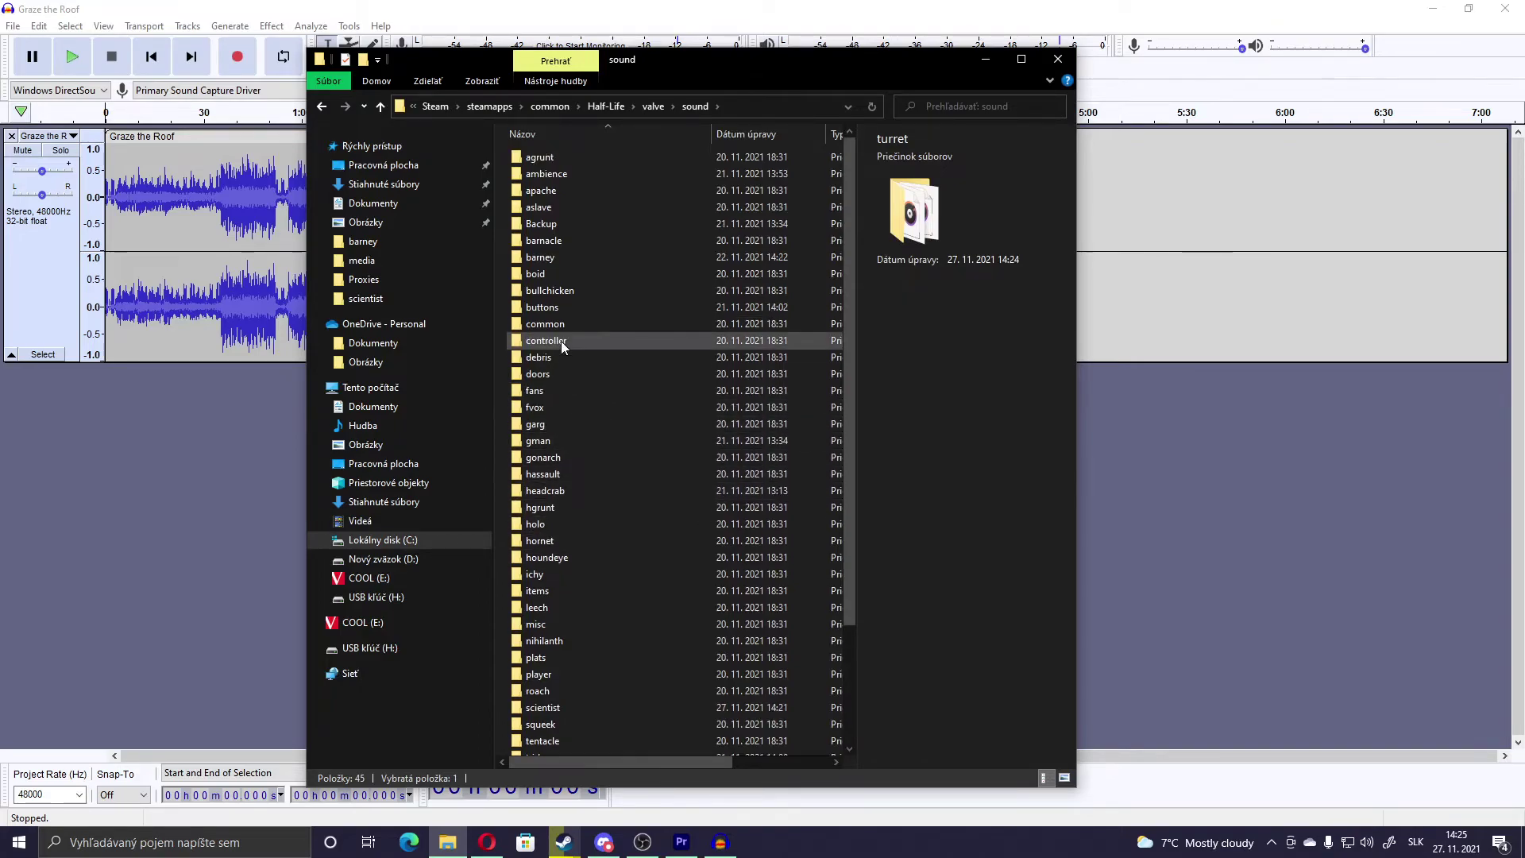
{"action": "left_click", "coordinate": [648, 111]}
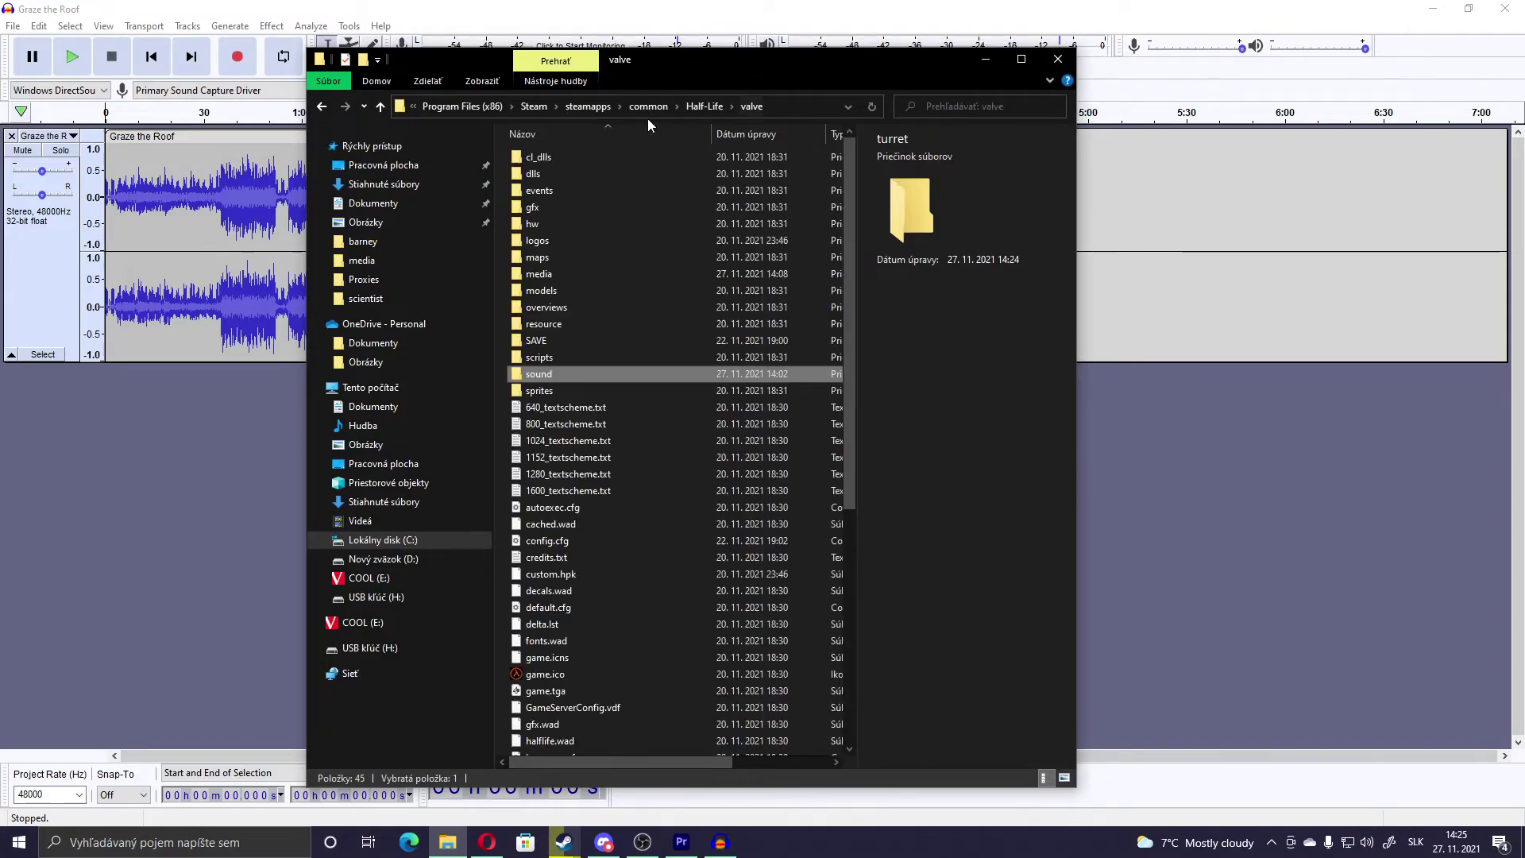
{"action": "double_click", "coordinate": [545, 270]}
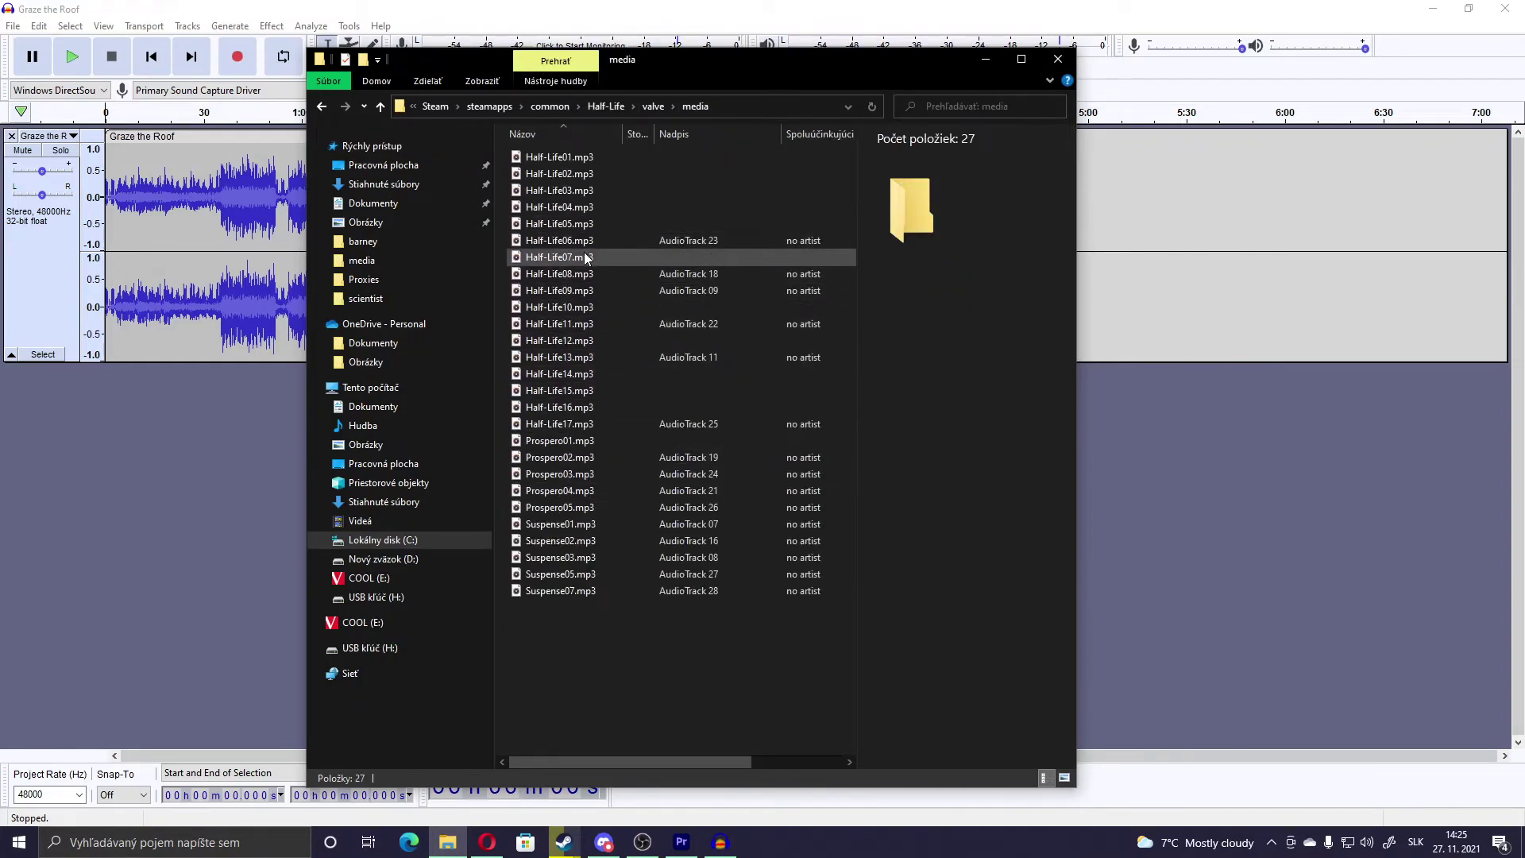
Preview Half-Life06.mp3 in the music player, then close the player
{"action": "double_click", "coordinate": [569, 241]}
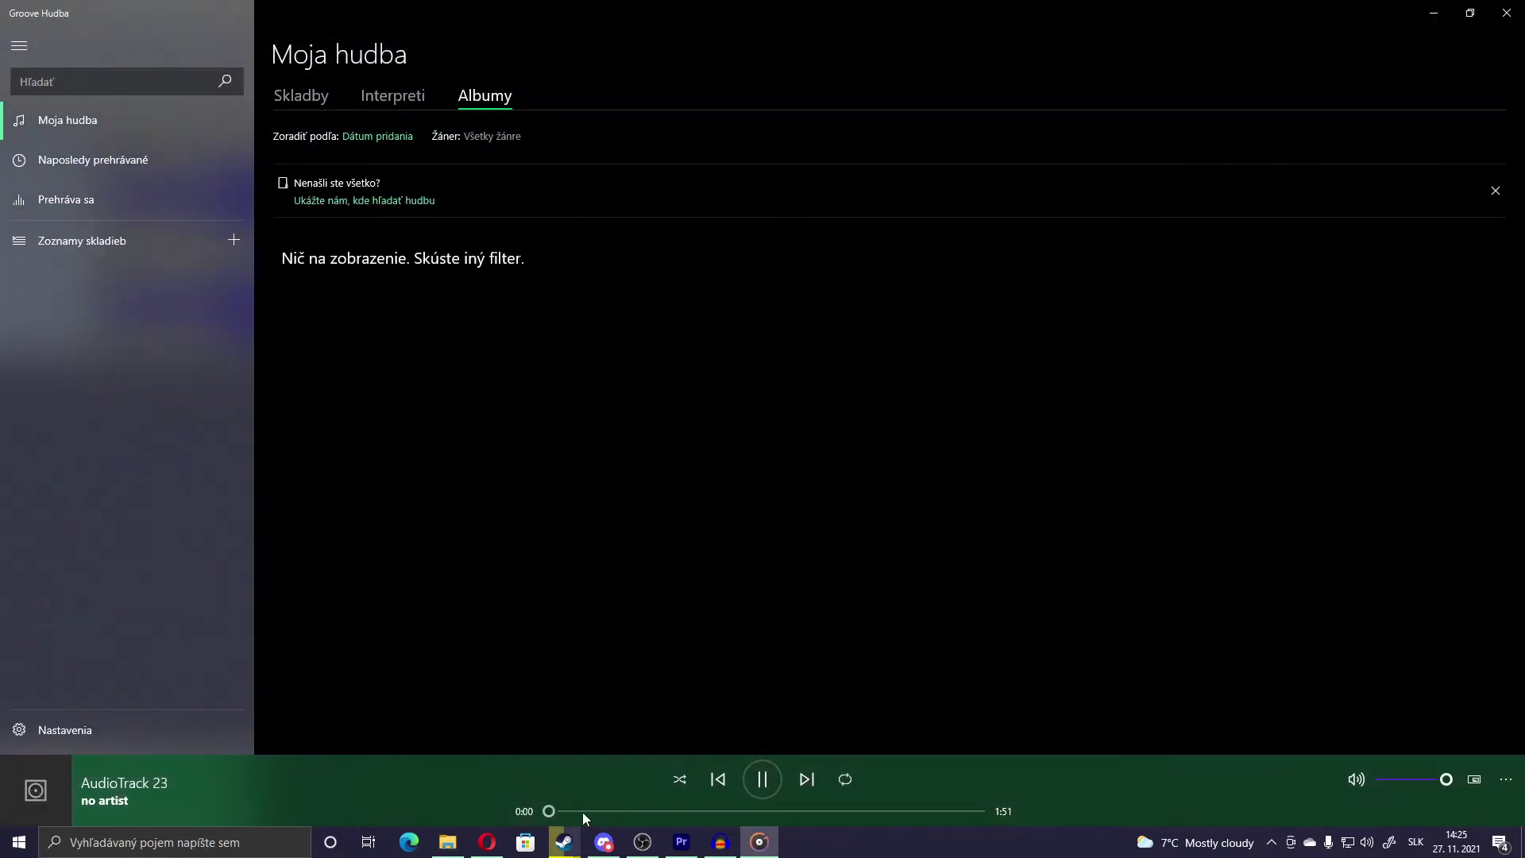
{"action": "left_click", "coordinate": [688, 811]}
{"action": "left_click", "coordinate": [763, 779]}
{"action": "left_click", "coordinate": [1507, 13]}
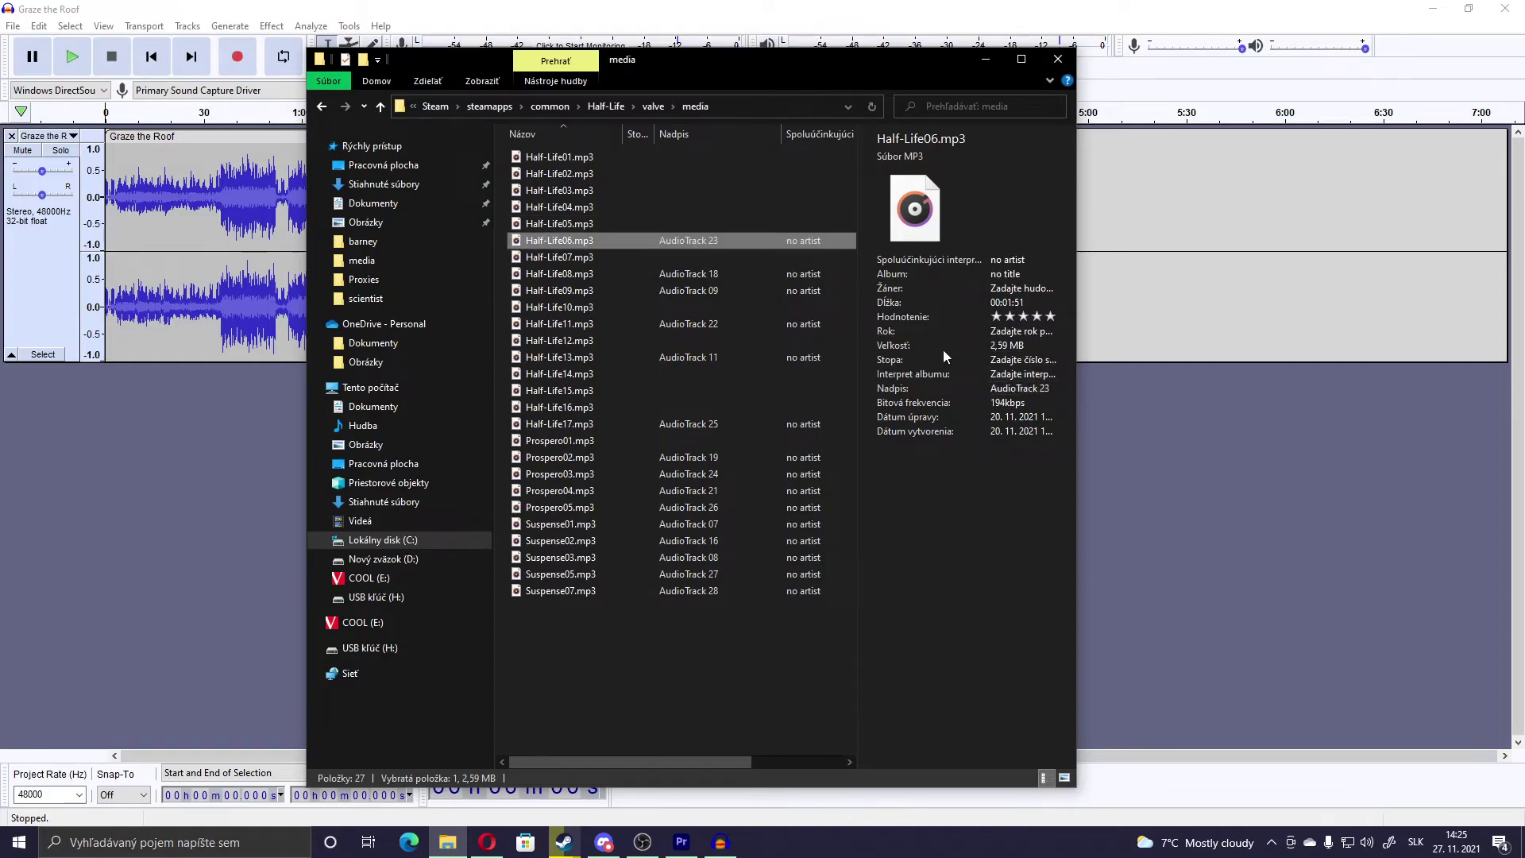
Compare Half-Life11.mp3 and Half-Life15.mp3, then select Half-Life05.mp3
{"action": "left_click", "coordinate": [691, 324]}
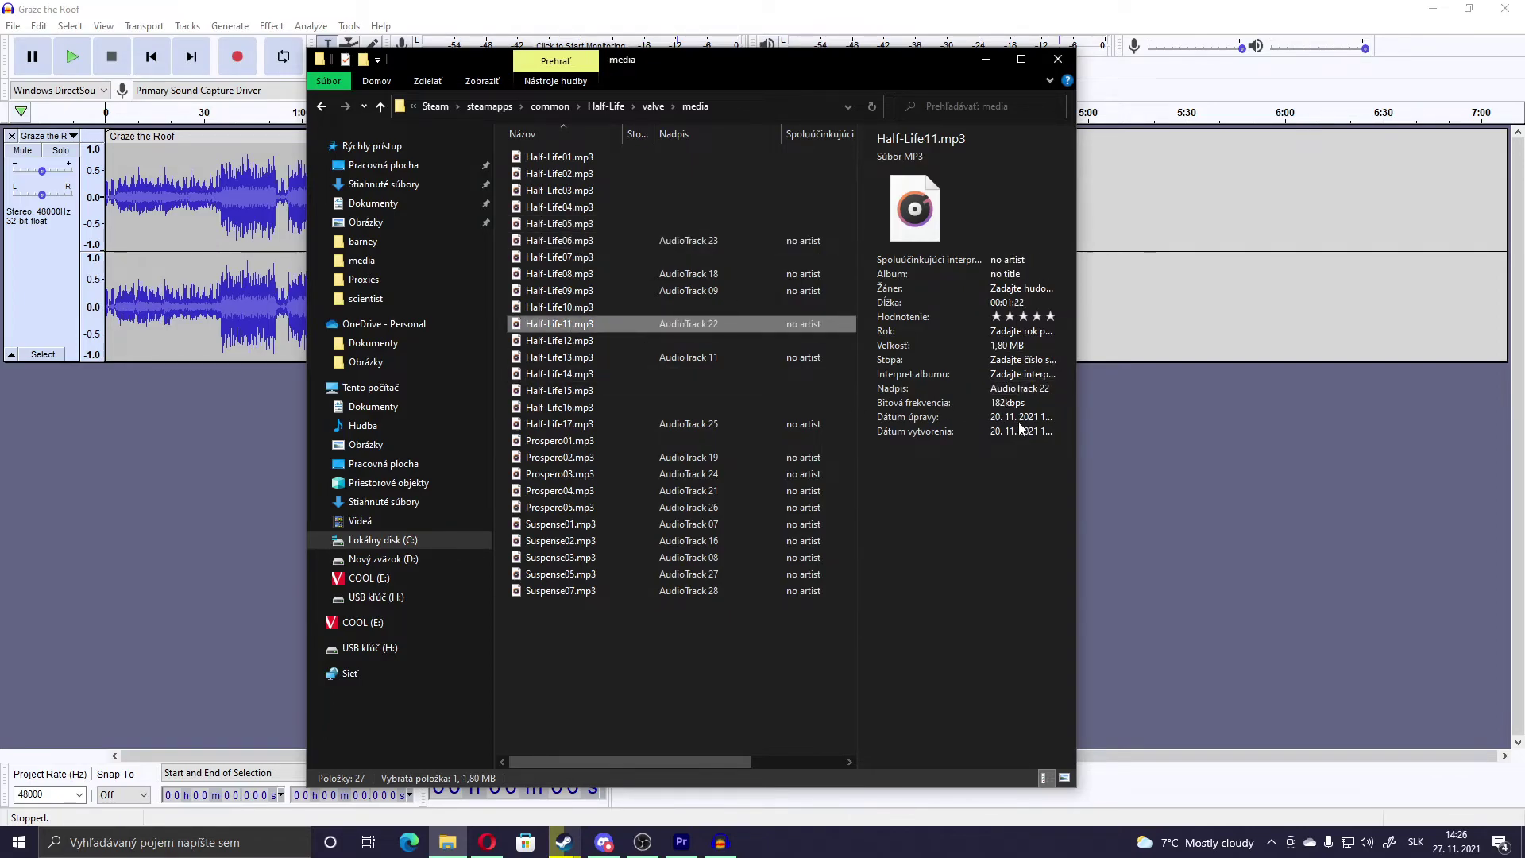
{"action": "left_click", "coordinate": [703, 393]}
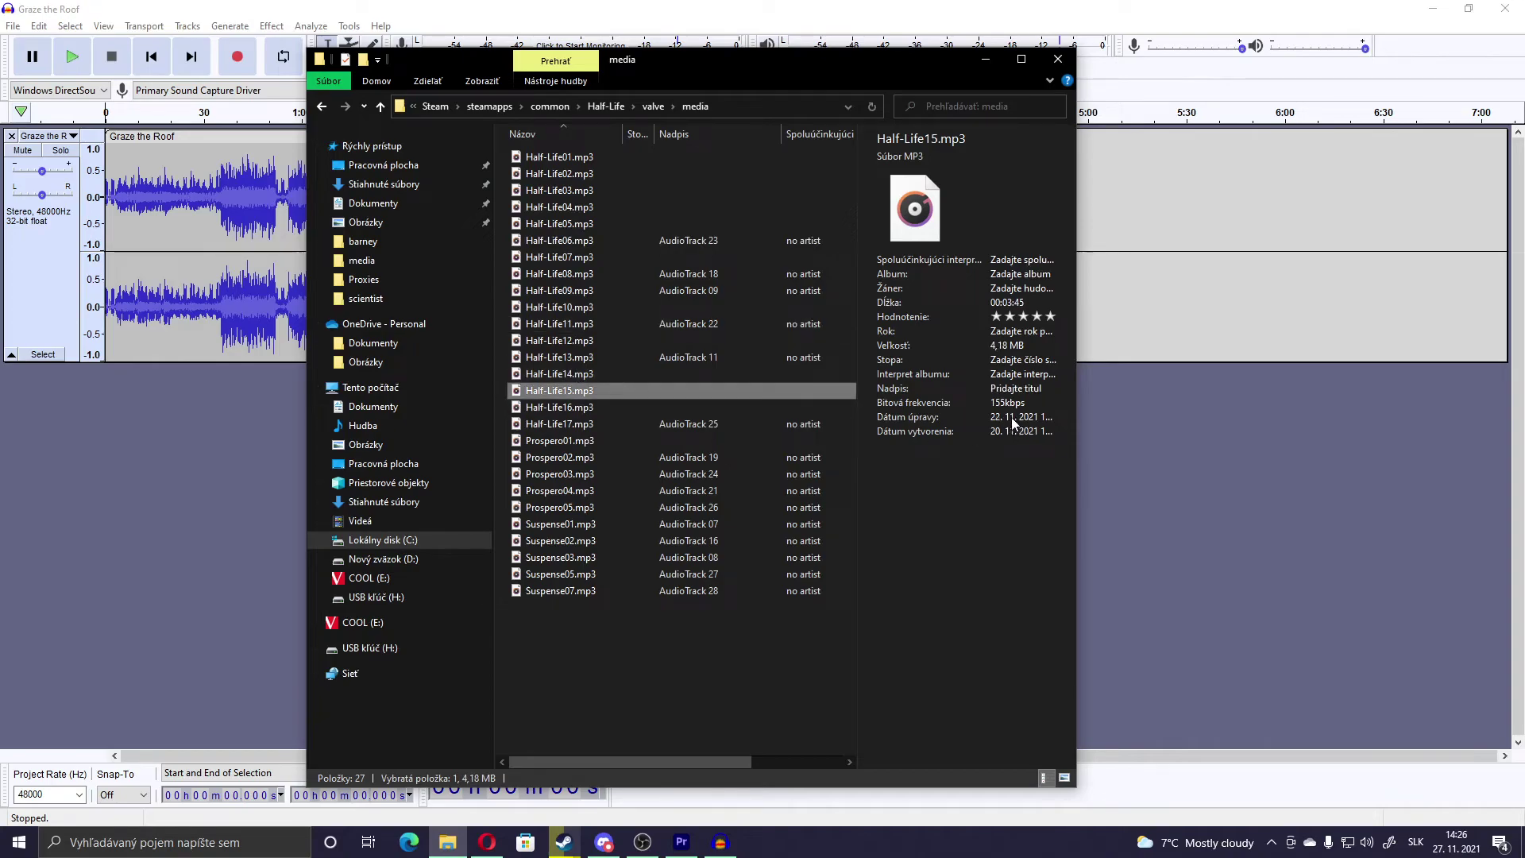
{"action": "left_click", "coordinate": [567, 227]}
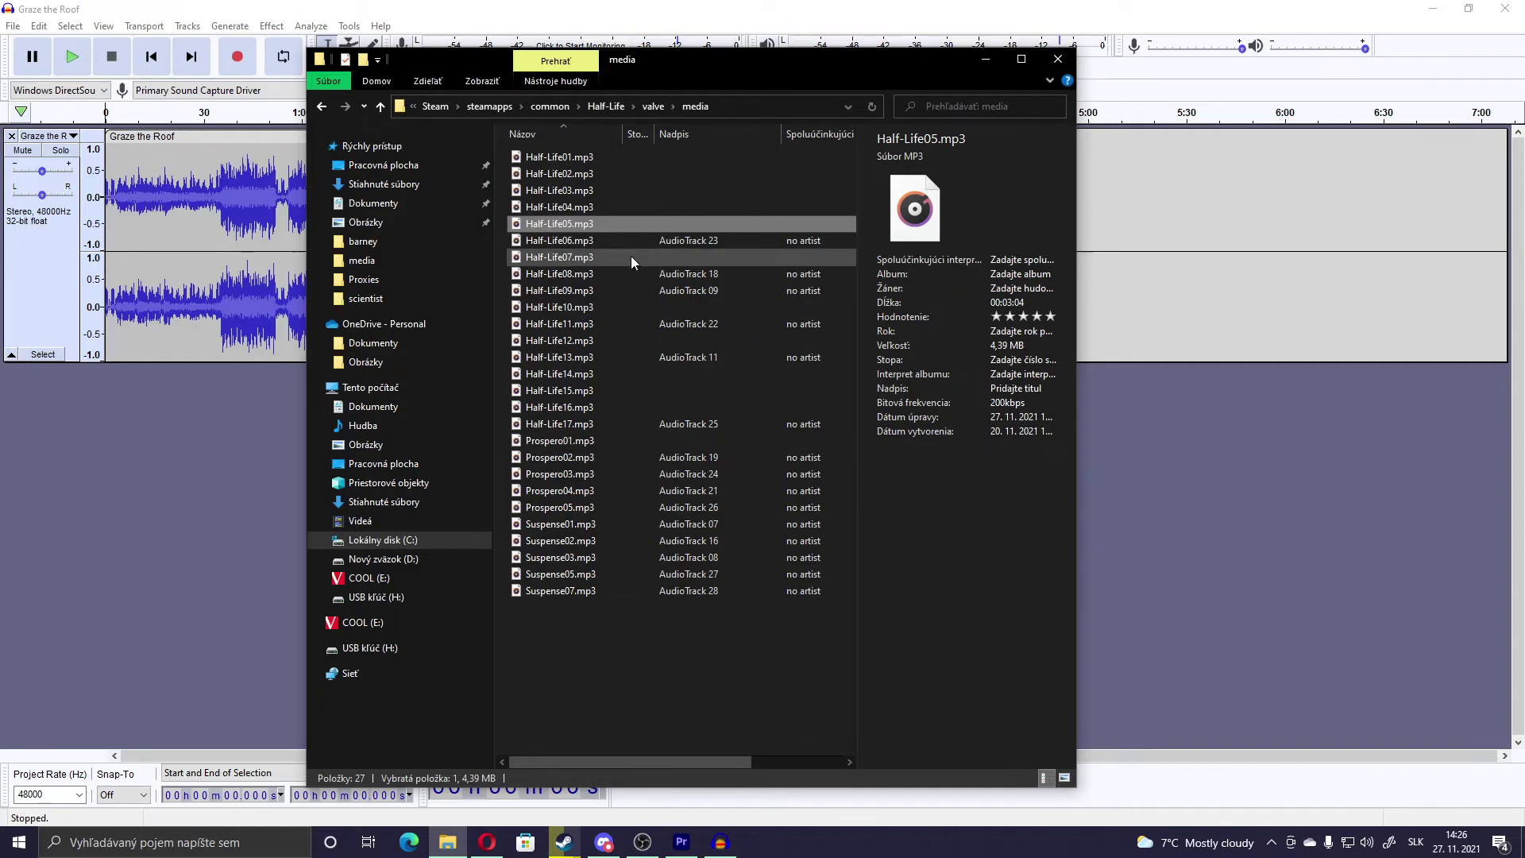
Start an MP3 export and browse to Half-Life's valve\media folder
{"action": "left_click", "coordinate": [995, 63]}
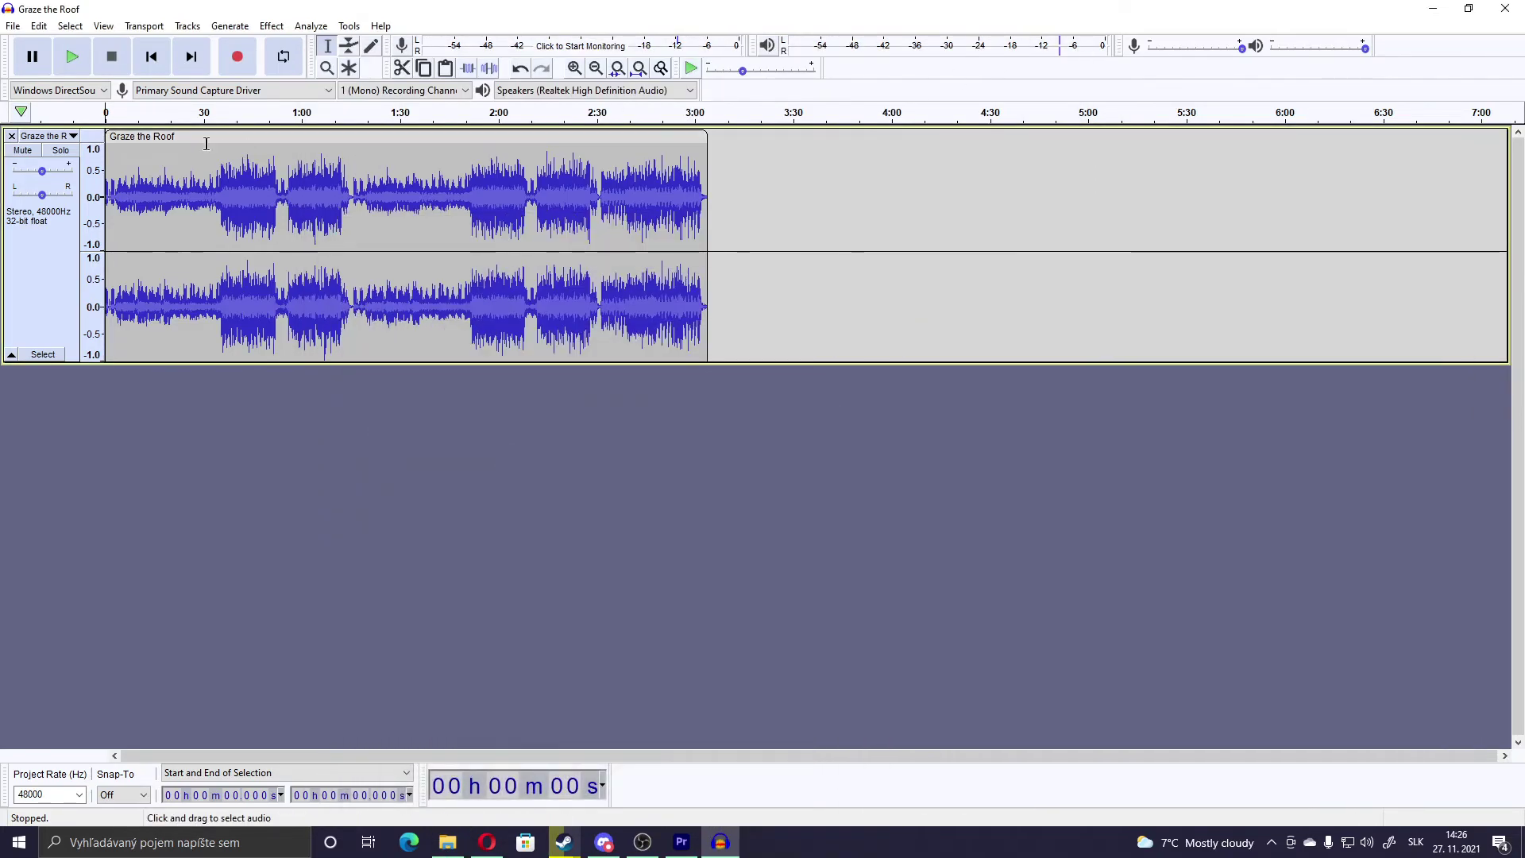
{"action": "left_click", "coordinate": [22, 30]}
{"action": "left_click", "coordinate": [22, 30]}
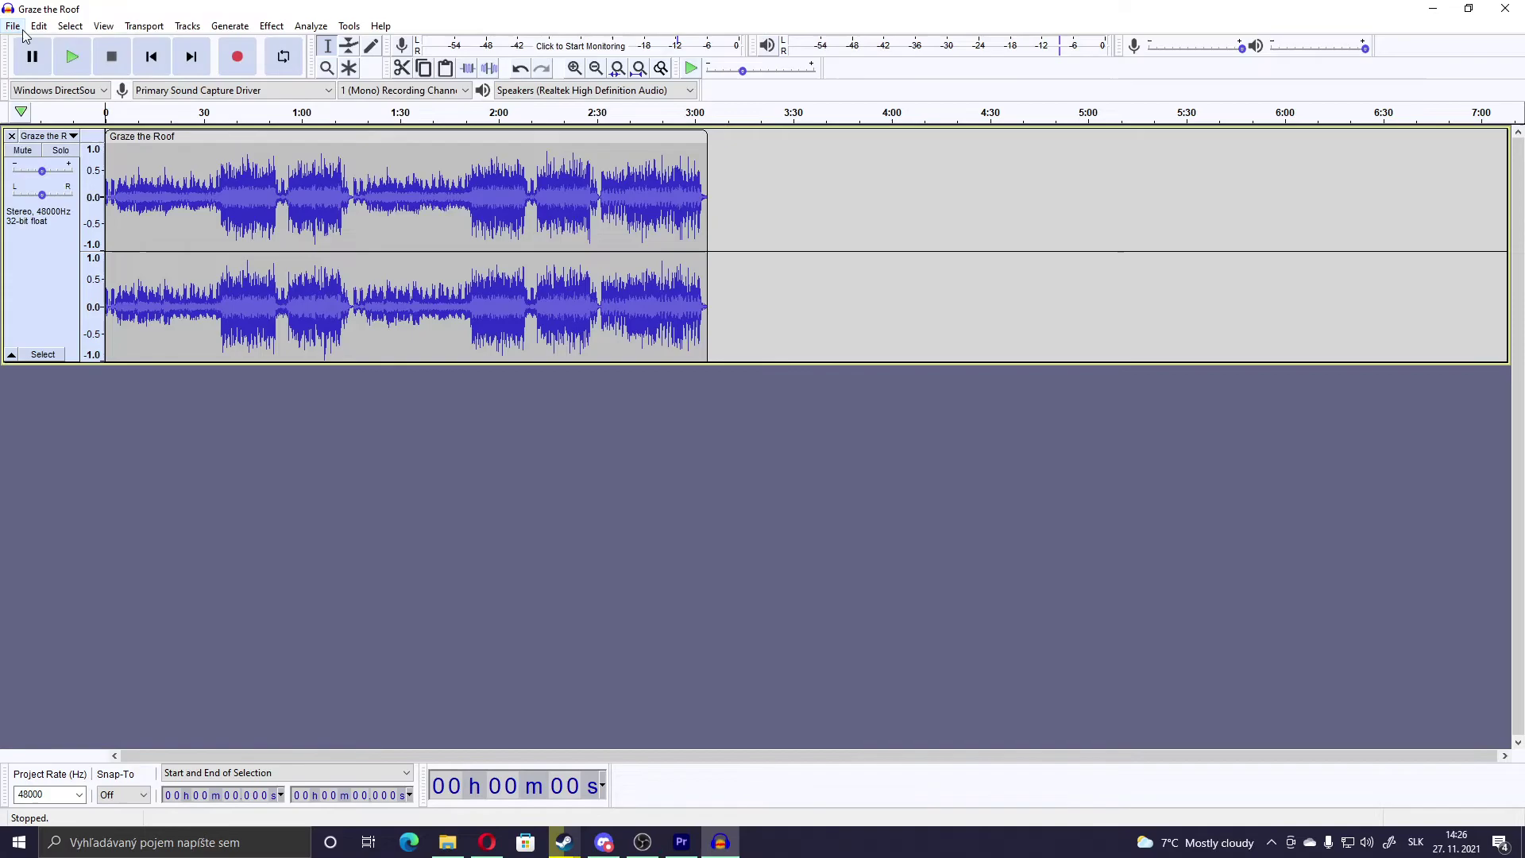
{"action": "left_click", "coordinate": [23, 31]}
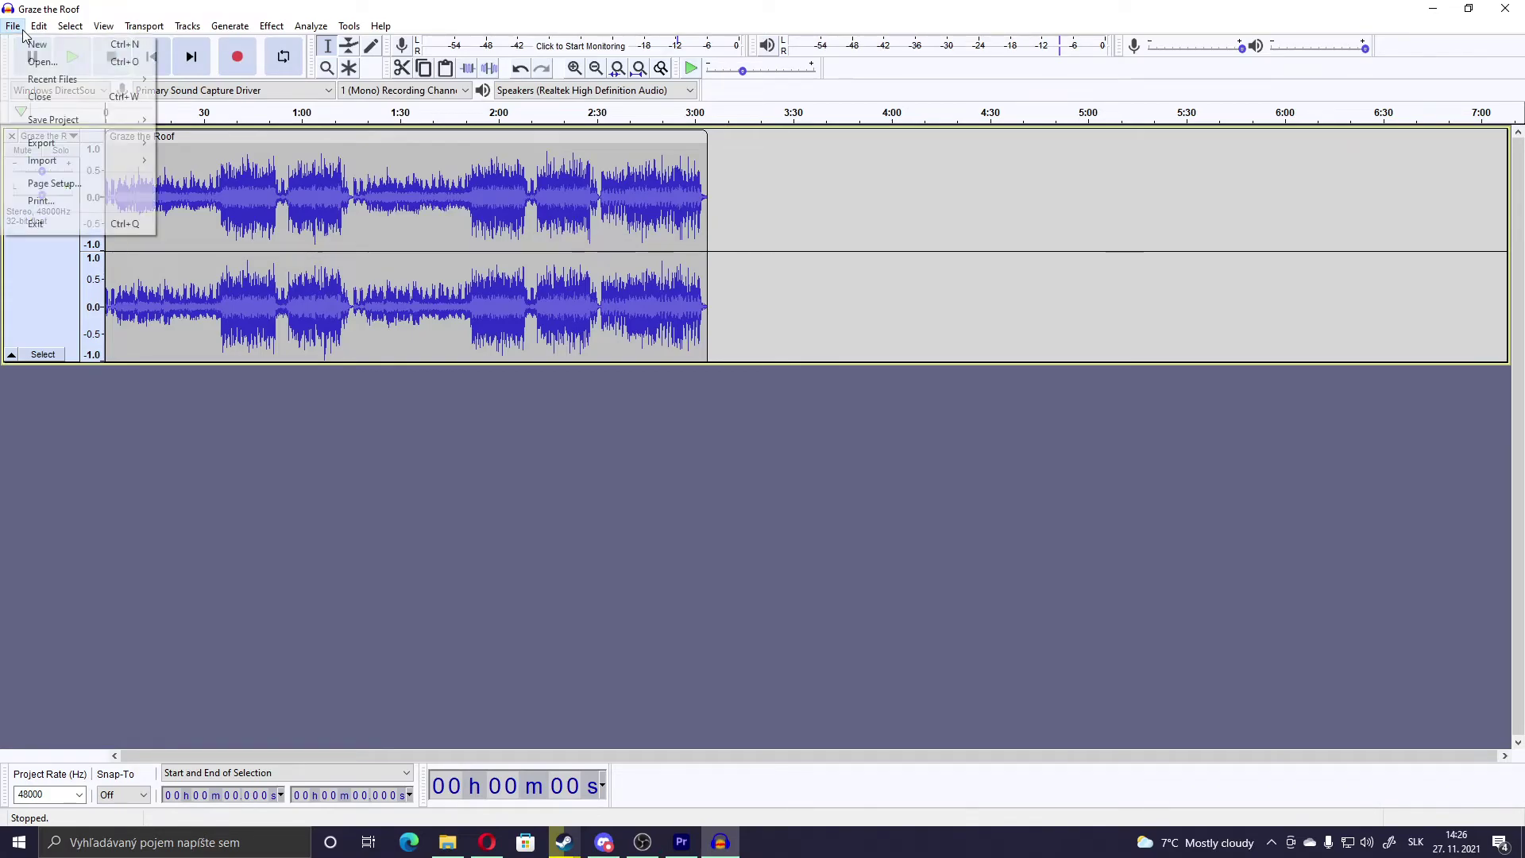
{"action": "mouse_move", "coordinate": [55, 144]}
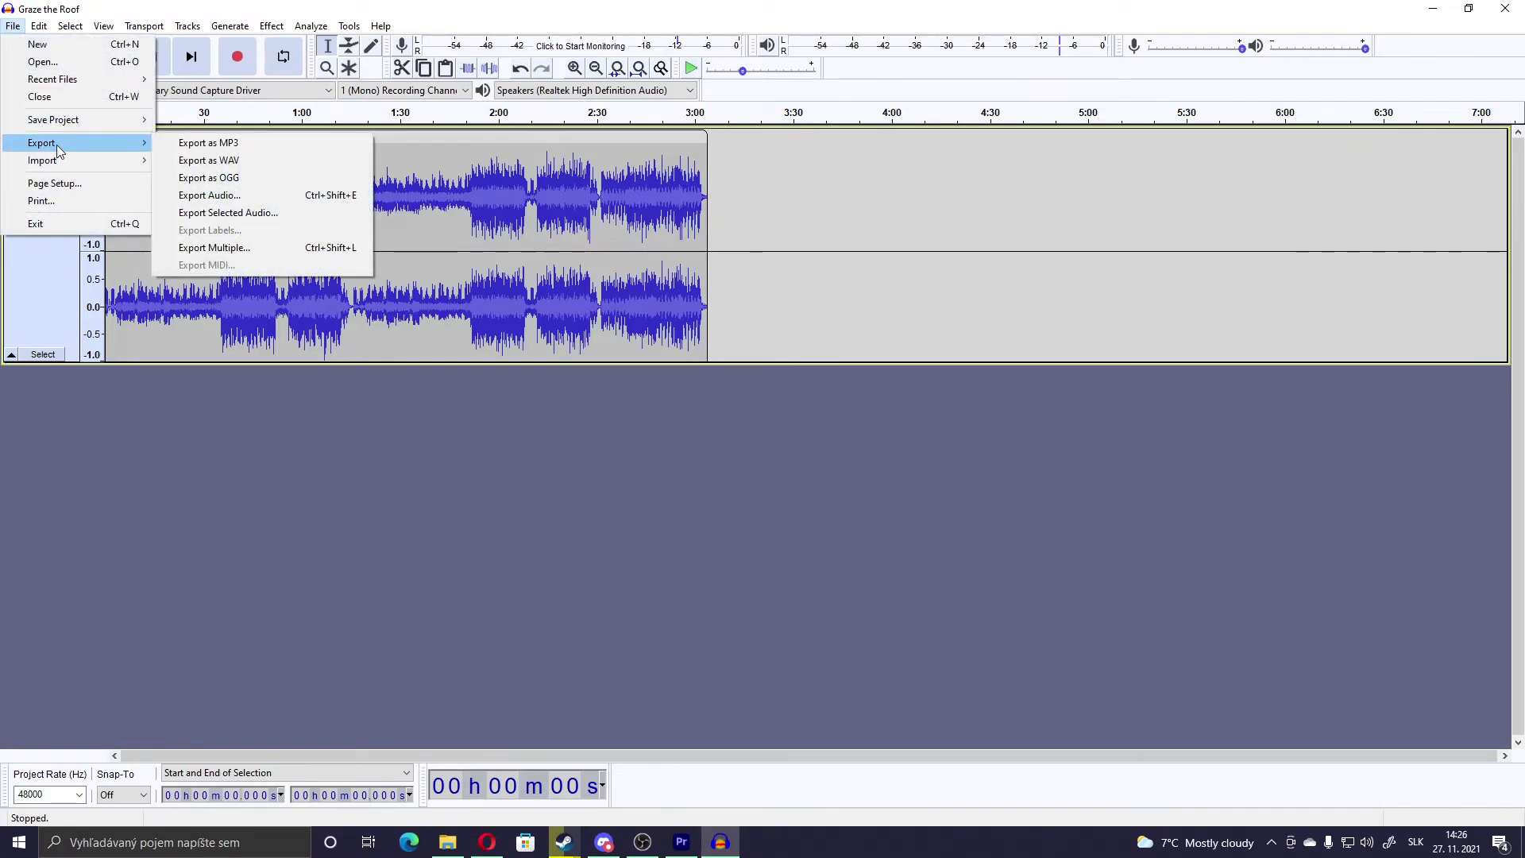
{"action": "left_click", "coordinate": [268, 147]}
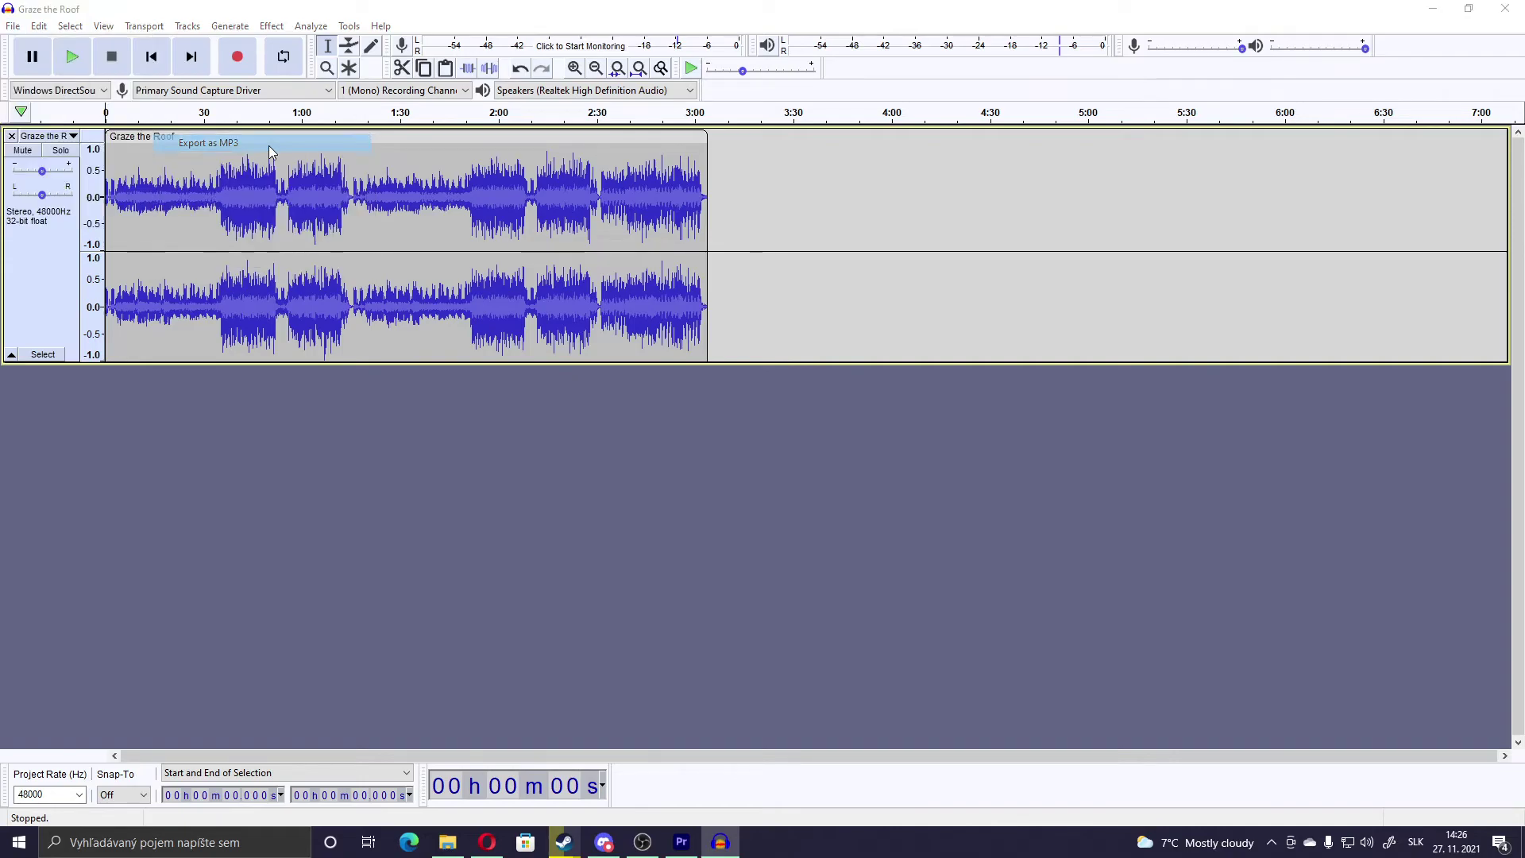
{"action": "left_click", "coordinate": [286, 73]}
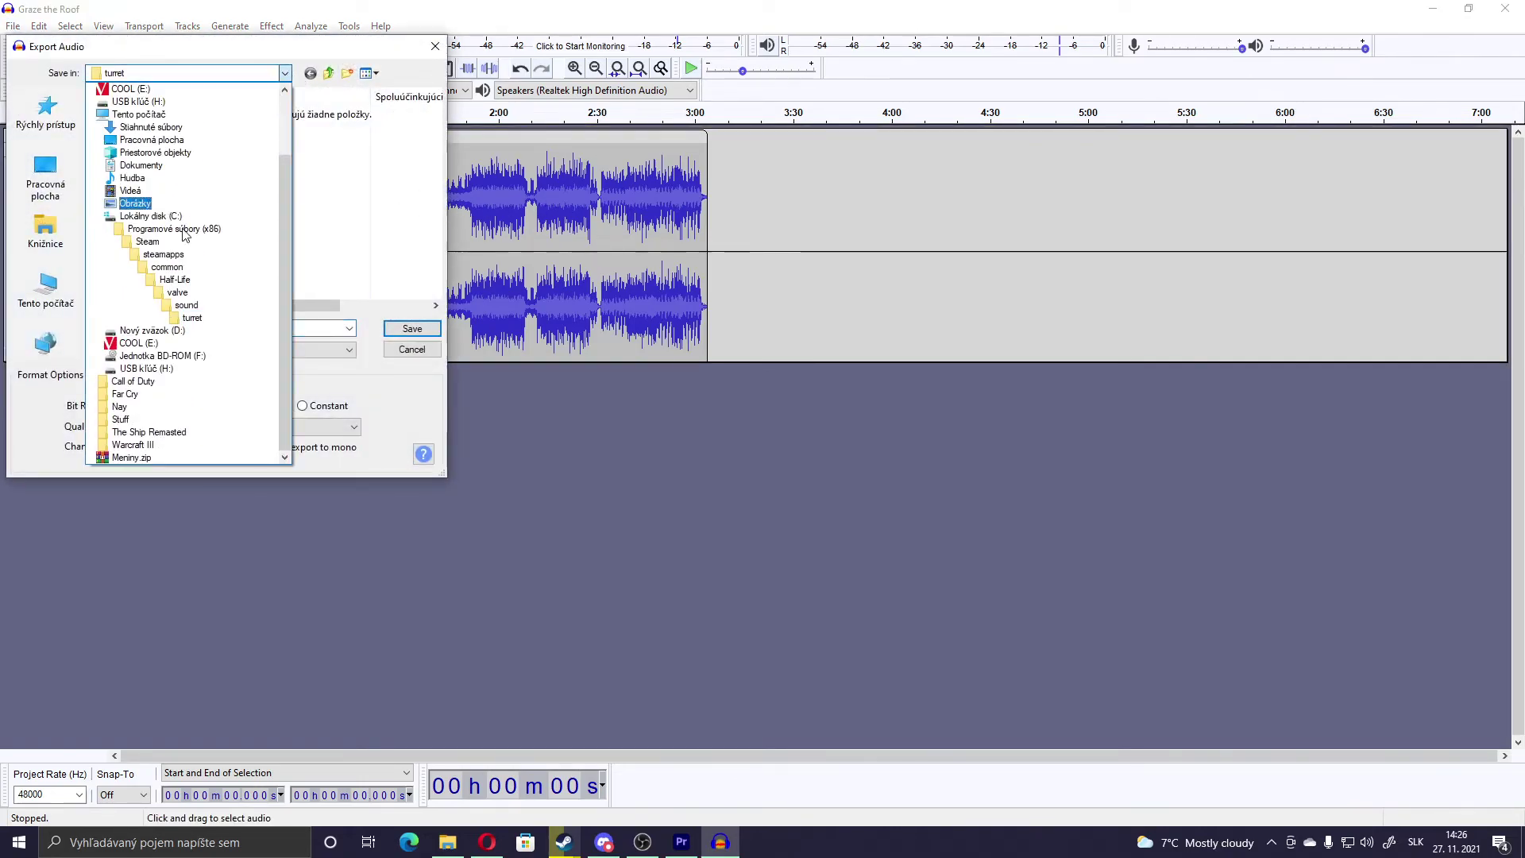
{"action": "left_click", "coordinate": [179, 300]}
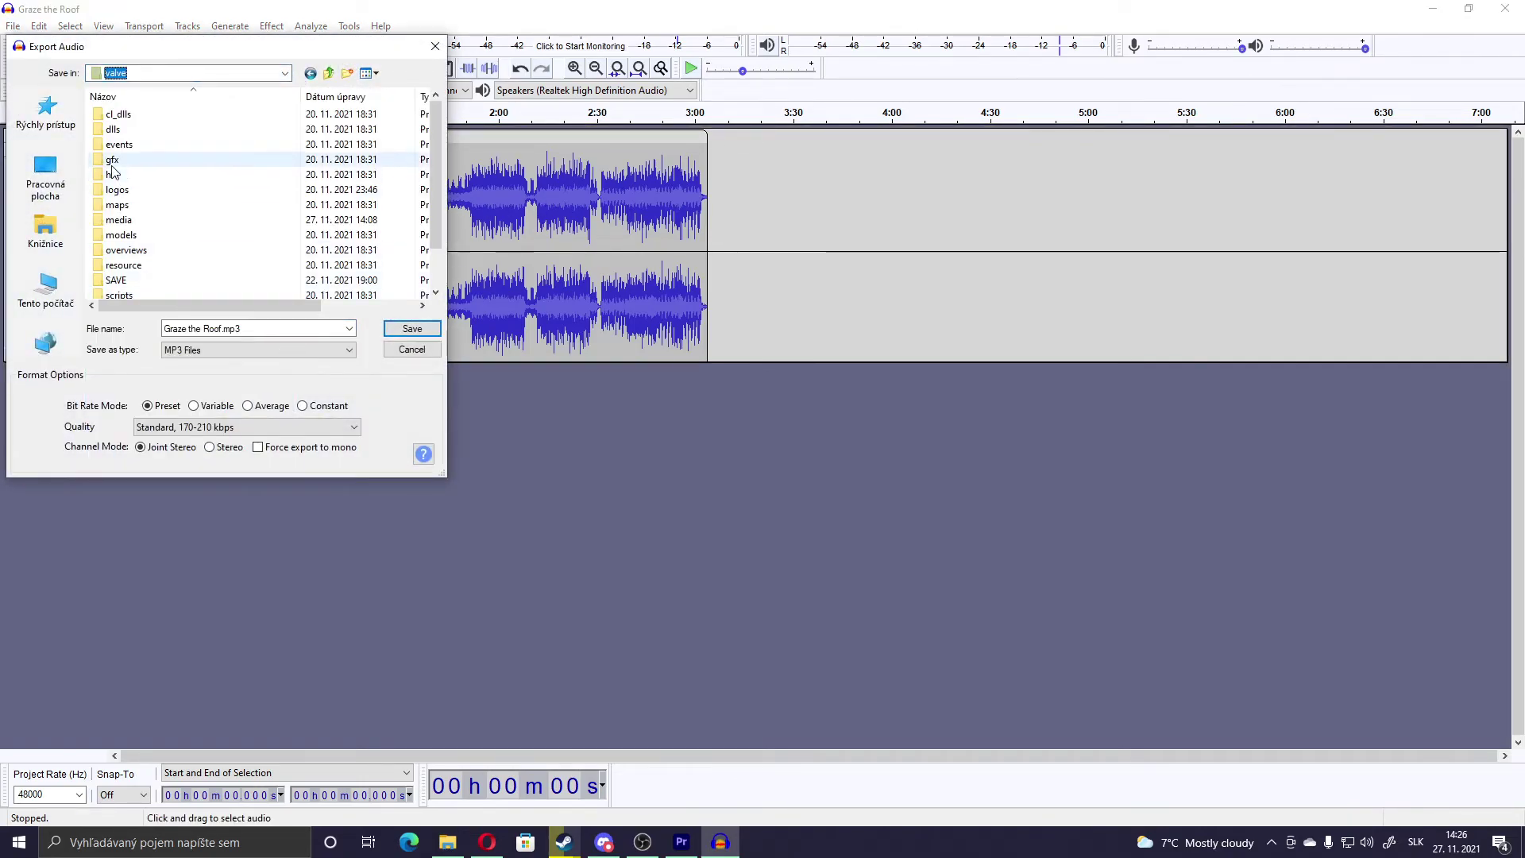
{"action": "double_click", "coordinate": [118, 219]}
Save as Half-Life05.mp3, confirming the replacement and accepting the metadata tags
{"action": "left_click", "coordinate": [137, 176]}
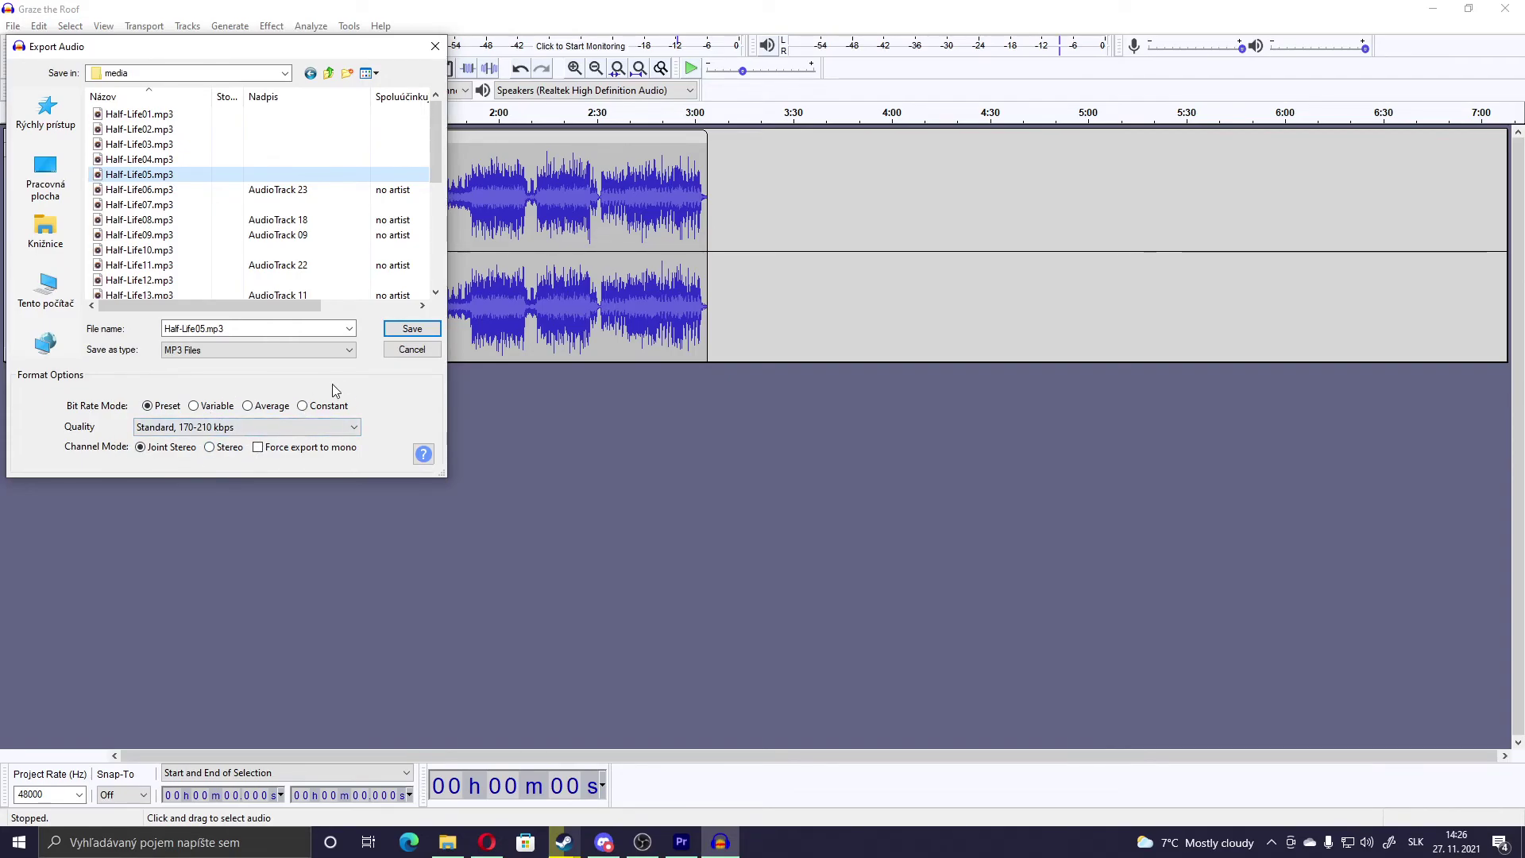
{"action": "left_click", "coordinate": [421, 328]}
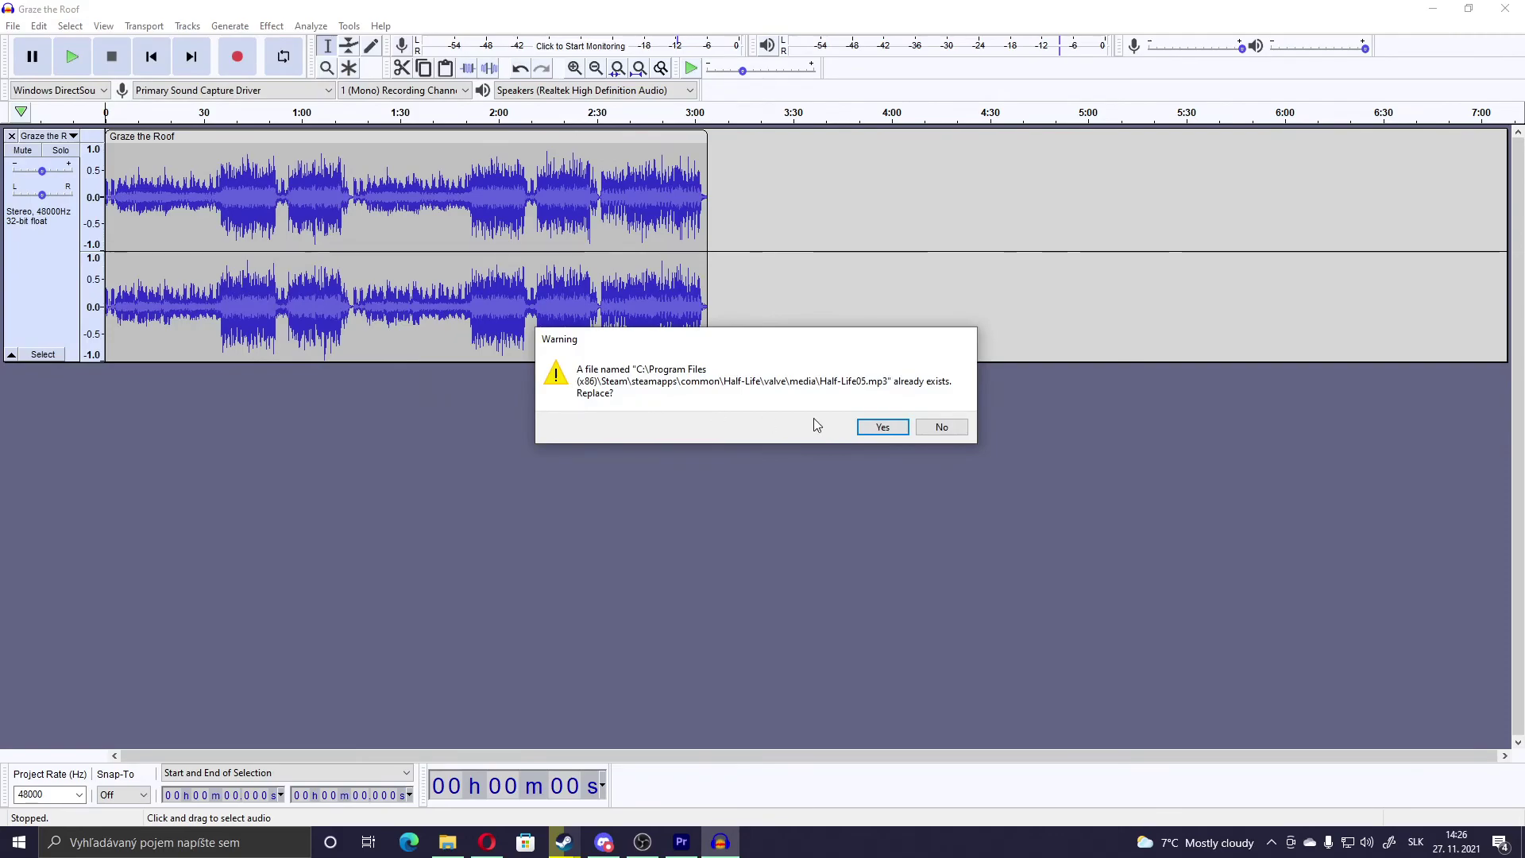
{"action": "left_click", "coordinate": [889, 430]}
{"action": "left_click", "coordinate": [531, 513]}
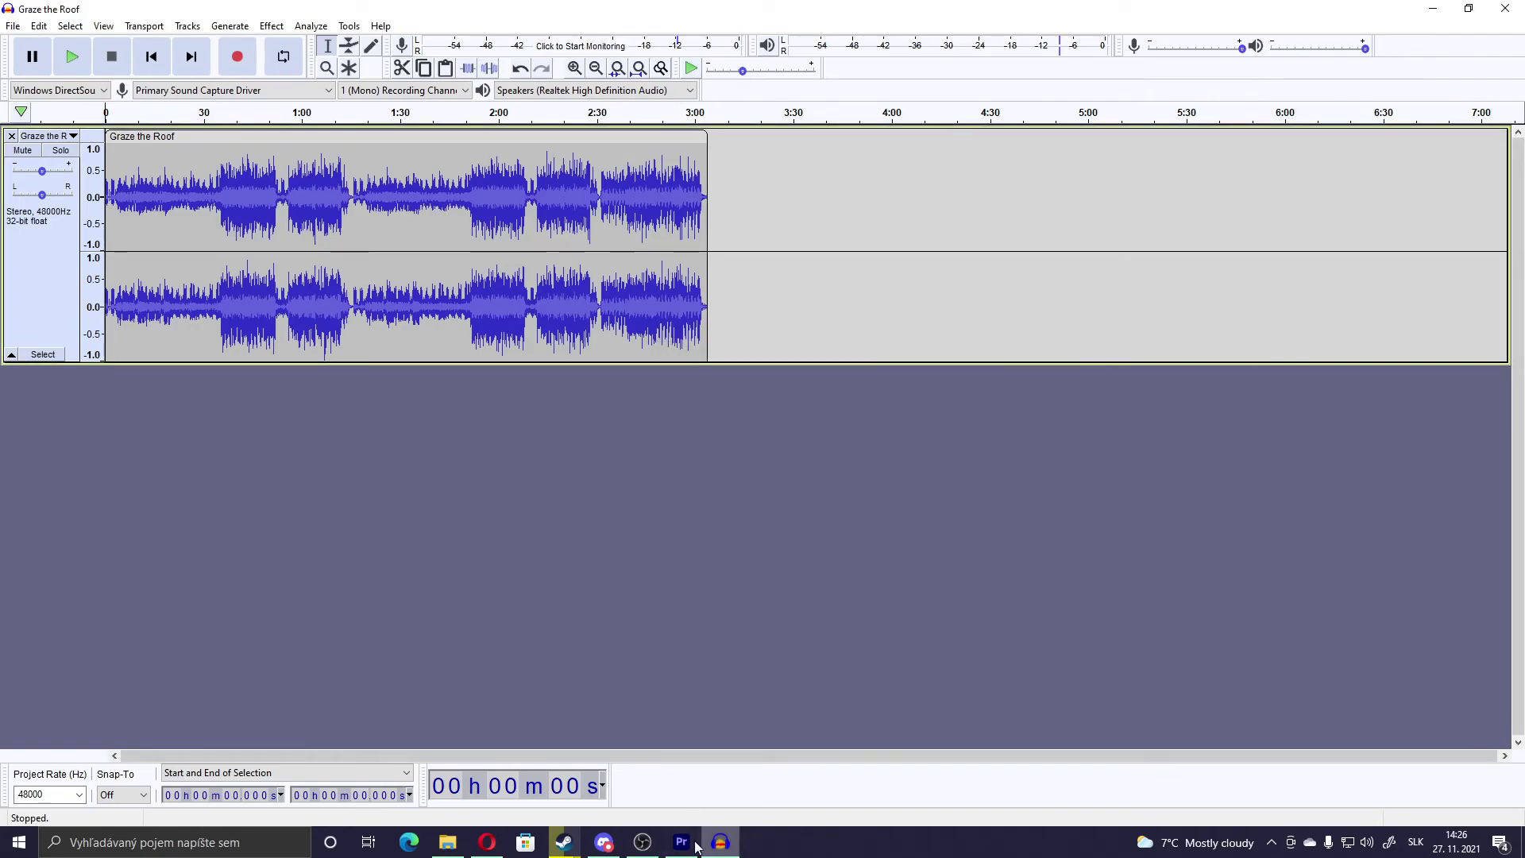
Remove the song's track and play the new Half-Life05.mp3 from the media folder
{"action": "key", "text": "ctrl+z"}
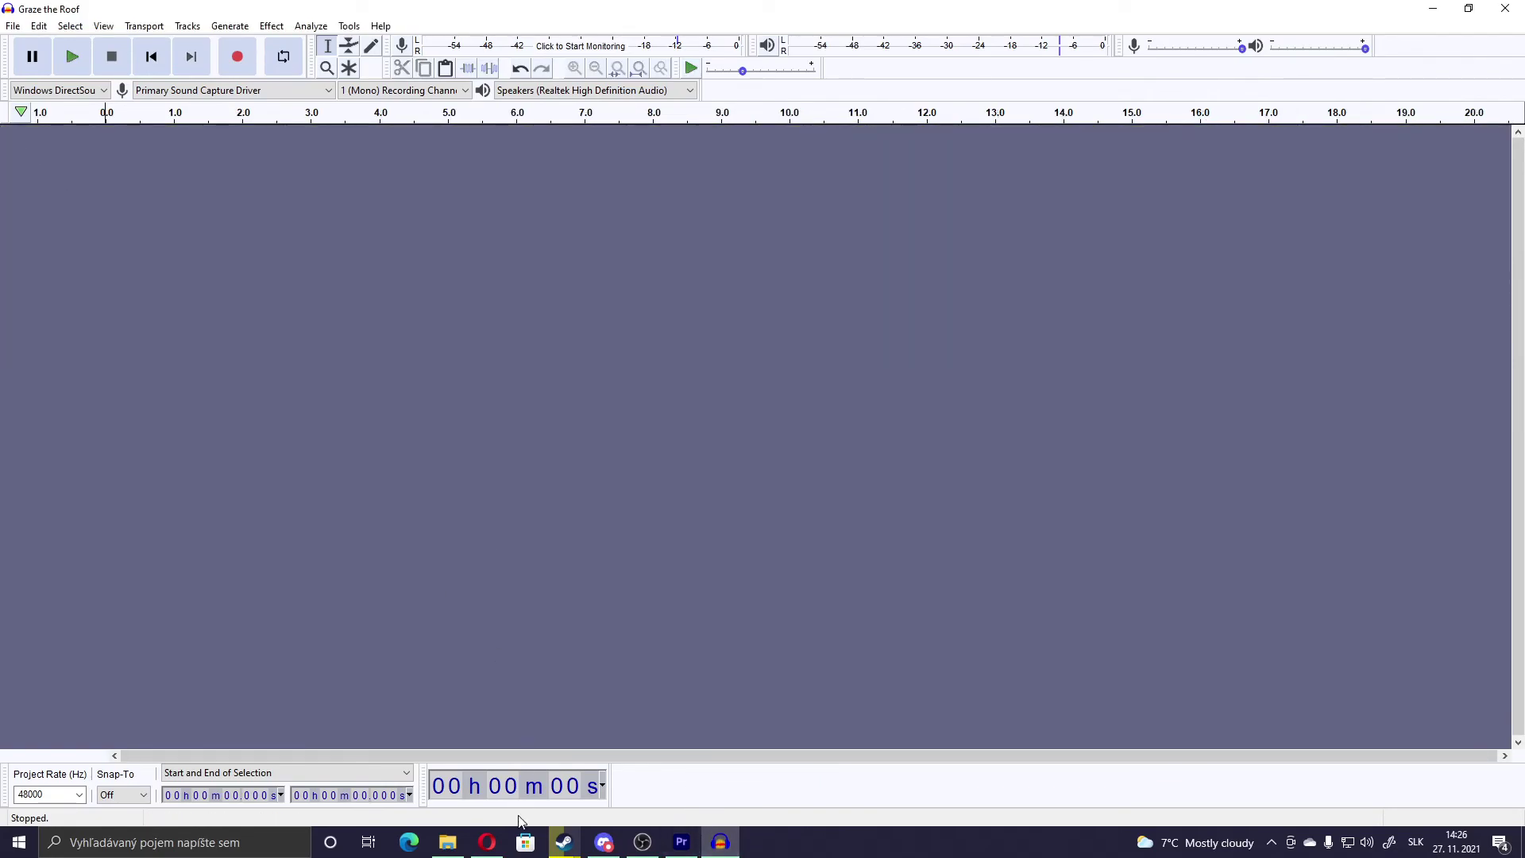
{"action": "left_click", "coordinate": [447, 842]}
{"action": "double_click", "coordinate": [580, 227]}
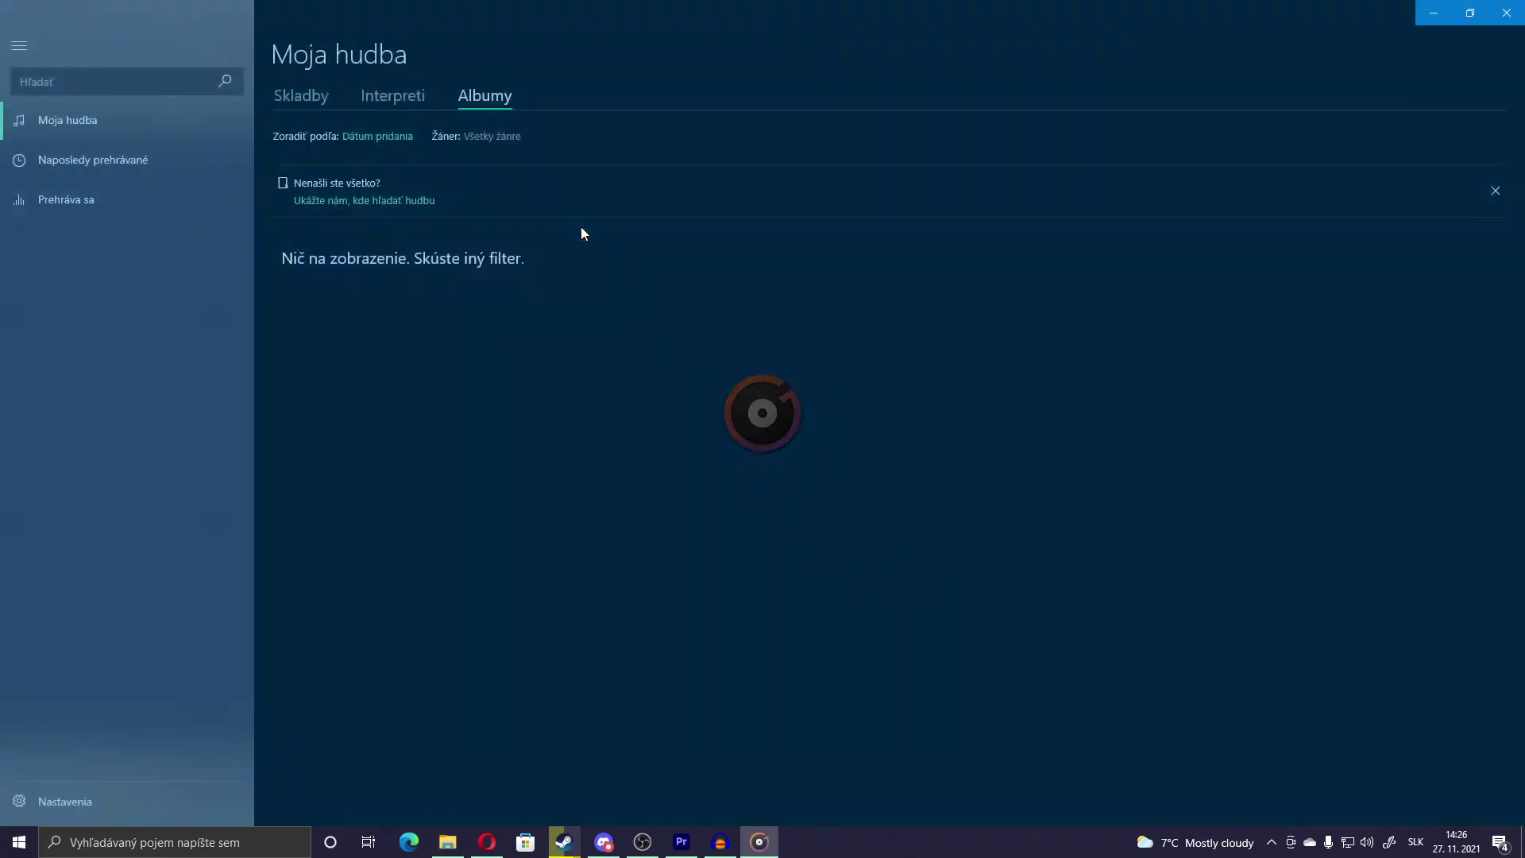
Minimize the media folder window, returning to the empty Audacity project
{"action": "key", "text": "alt+Tab"}
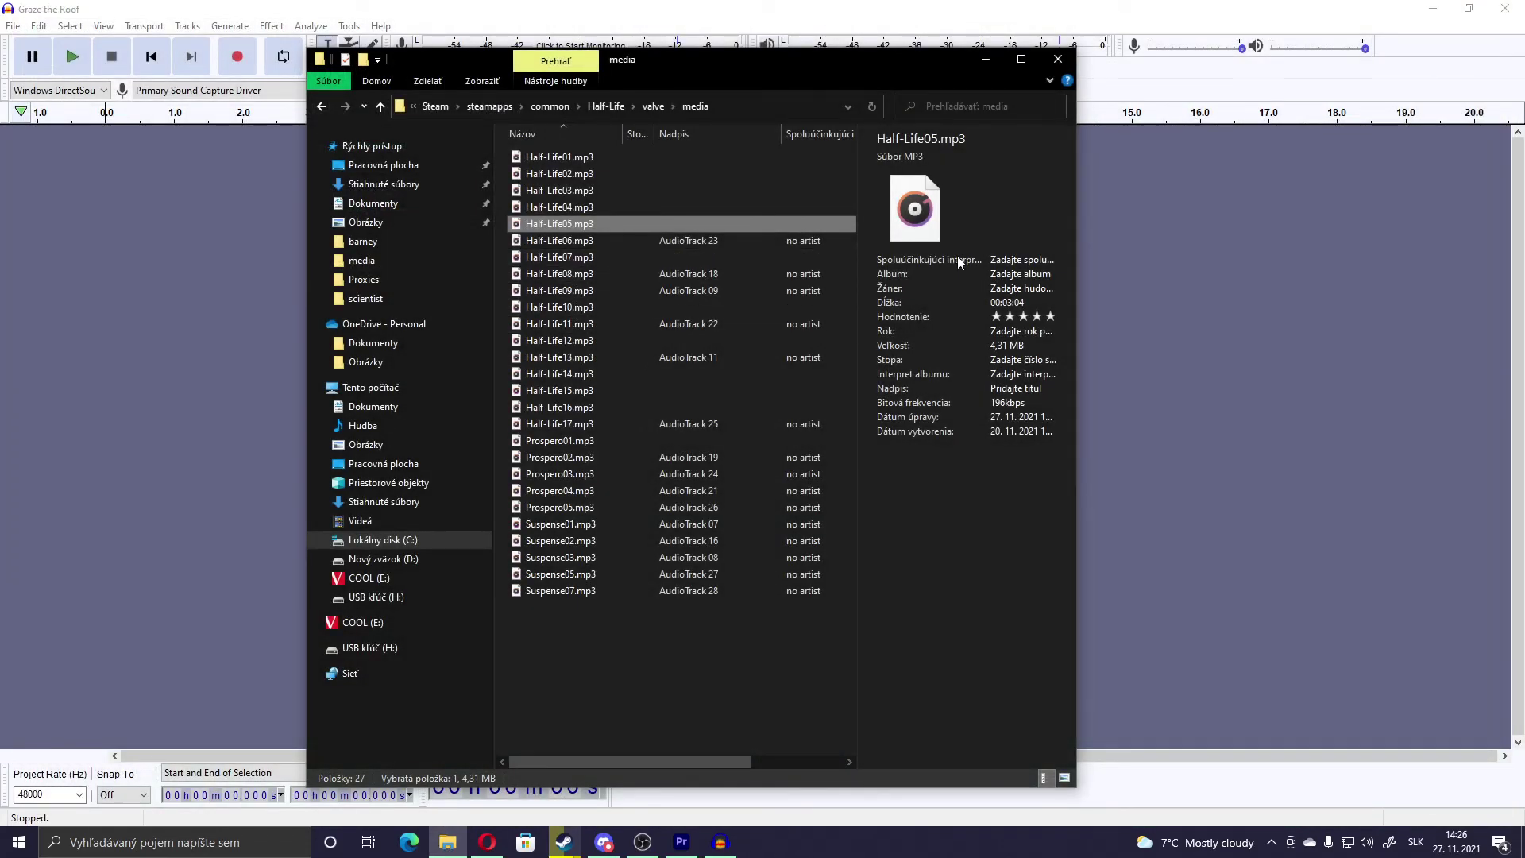
{"action": "left_click", "coordinate": [986, 60]}
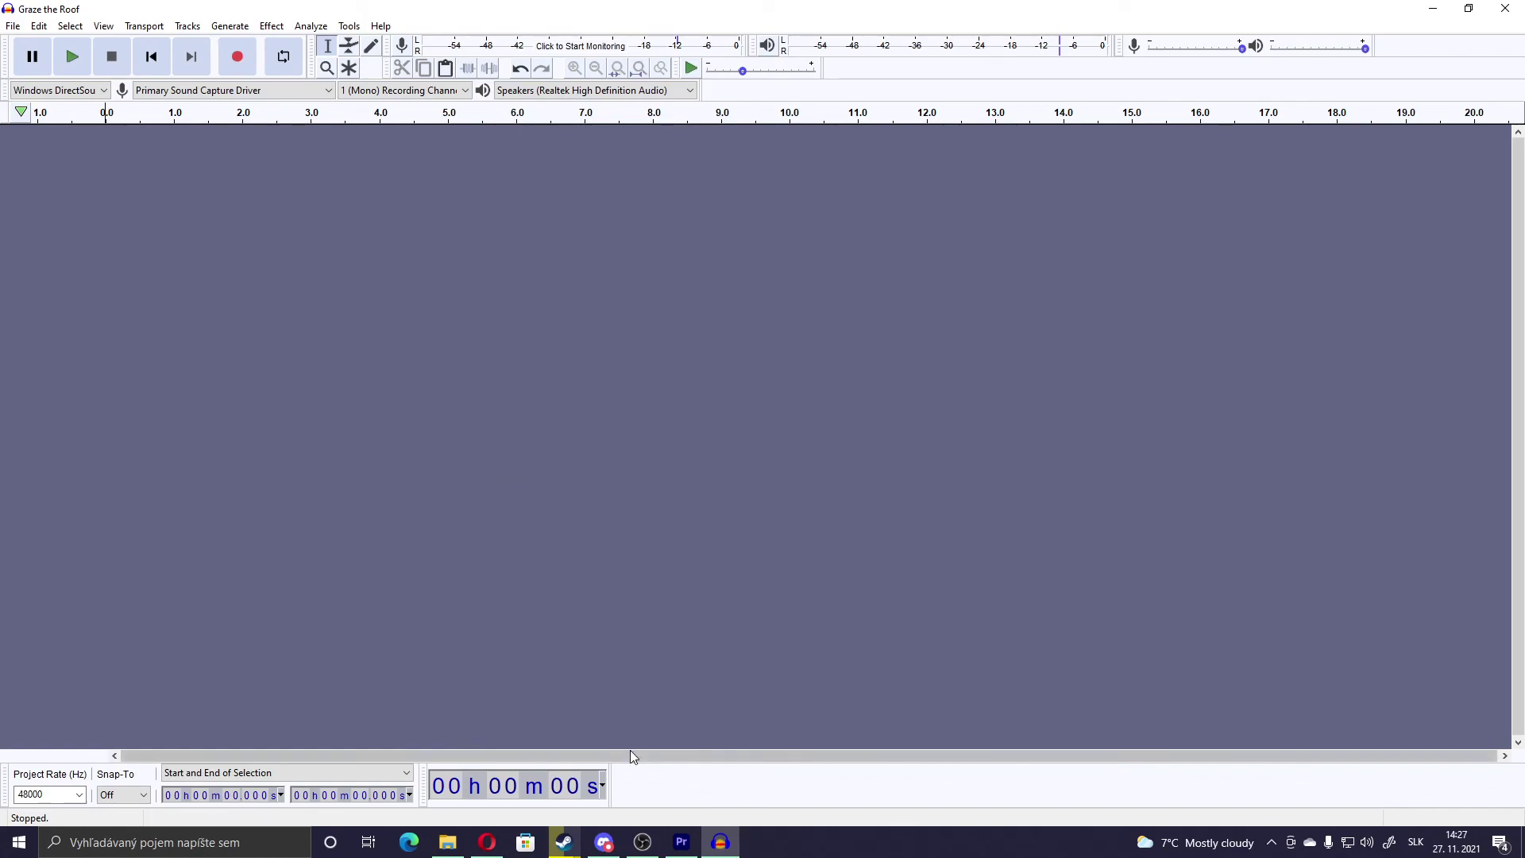
{"action": "mouse_move", "coordinate": [650, 838]}
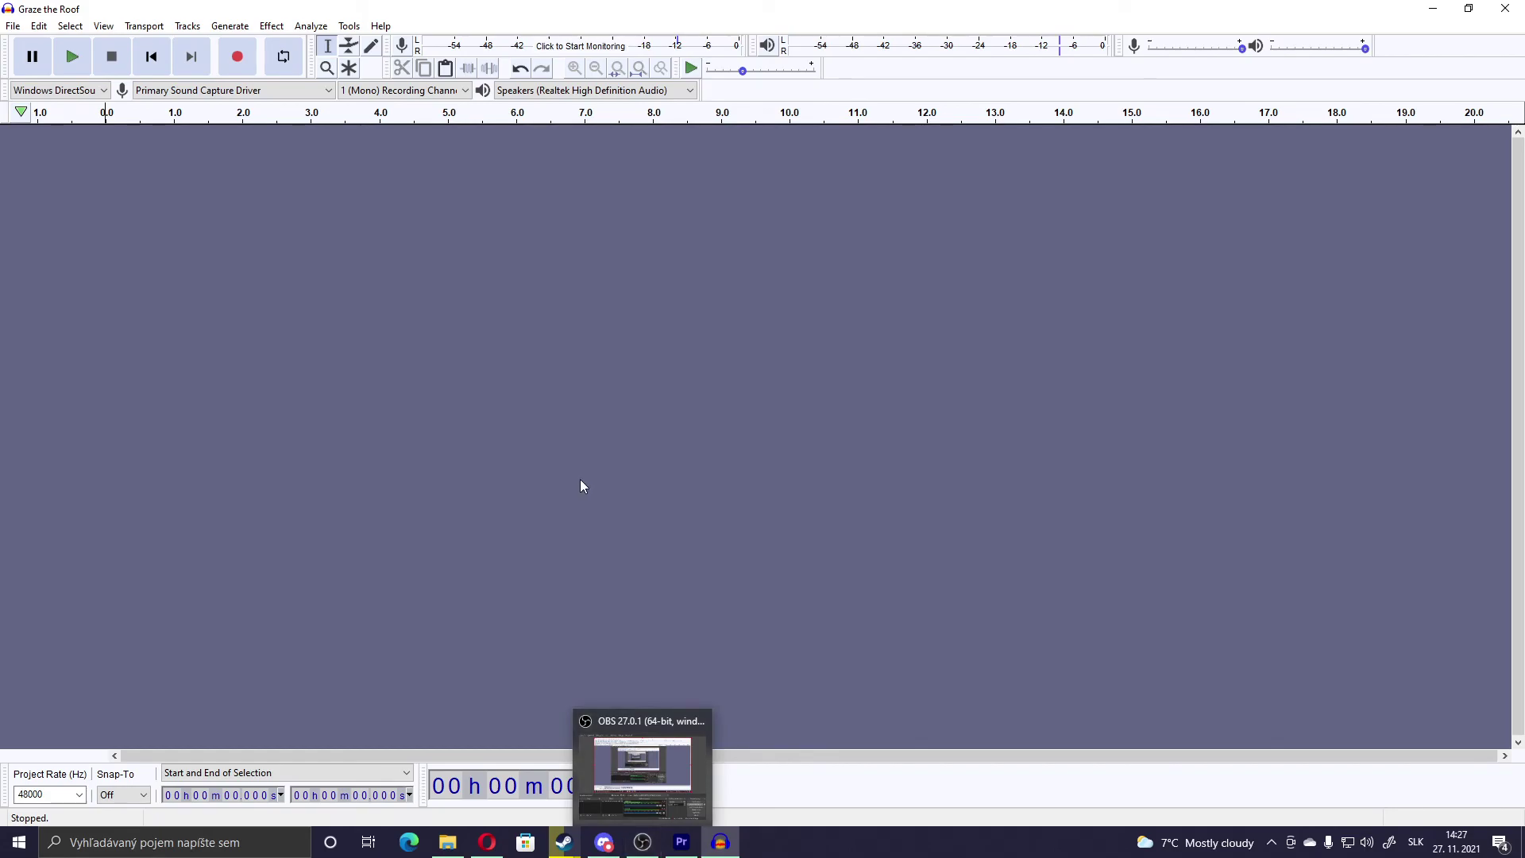